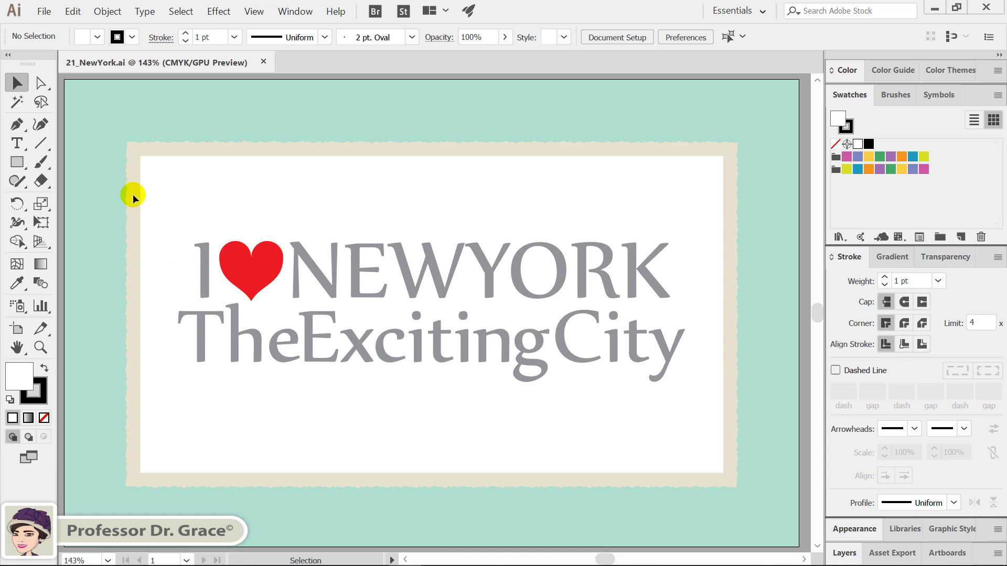
# - Add the text ILOVEAMERICA above the NEWYORK lettering and set its font to Arial
pyautogui.click(16, 144)
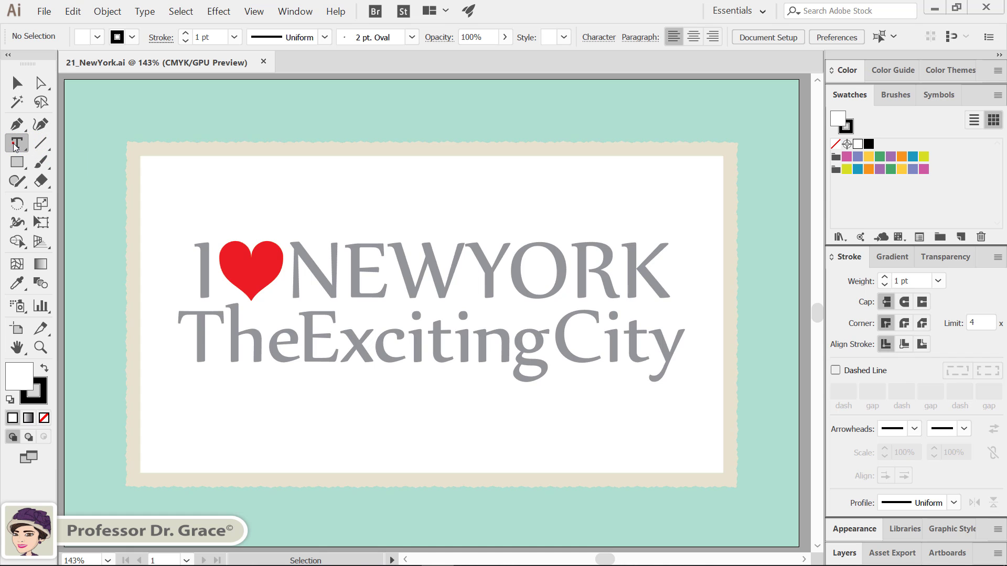
pyautogui.click(223, 191)
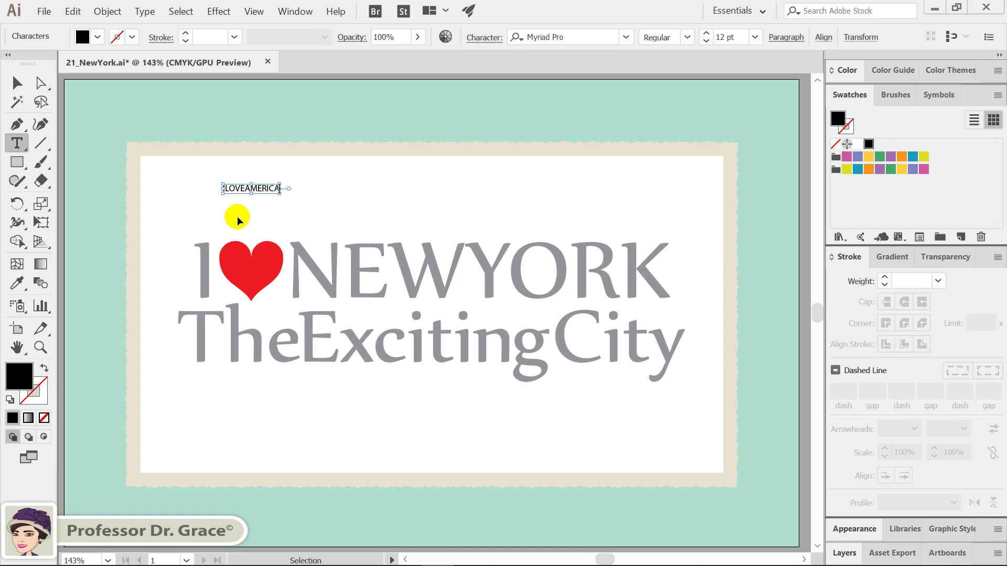
pyautogui.hotkey('ctrl', 'a')
pyautogui.click(626, 38)
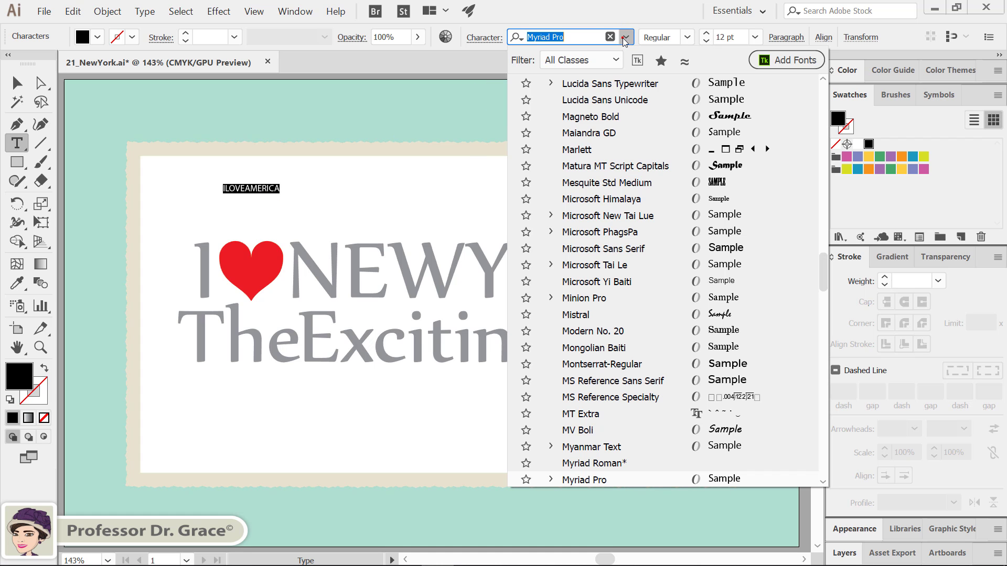
pyautogui.scroll(9, 619, 160)
pyautogui.scroll(15, 619, 160)
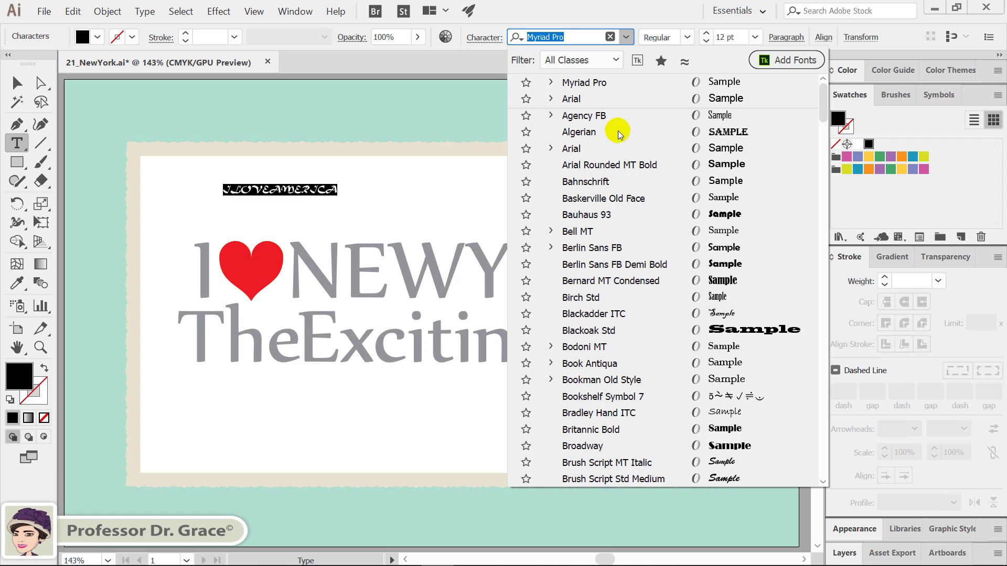
pyautogui.click(596, 148)
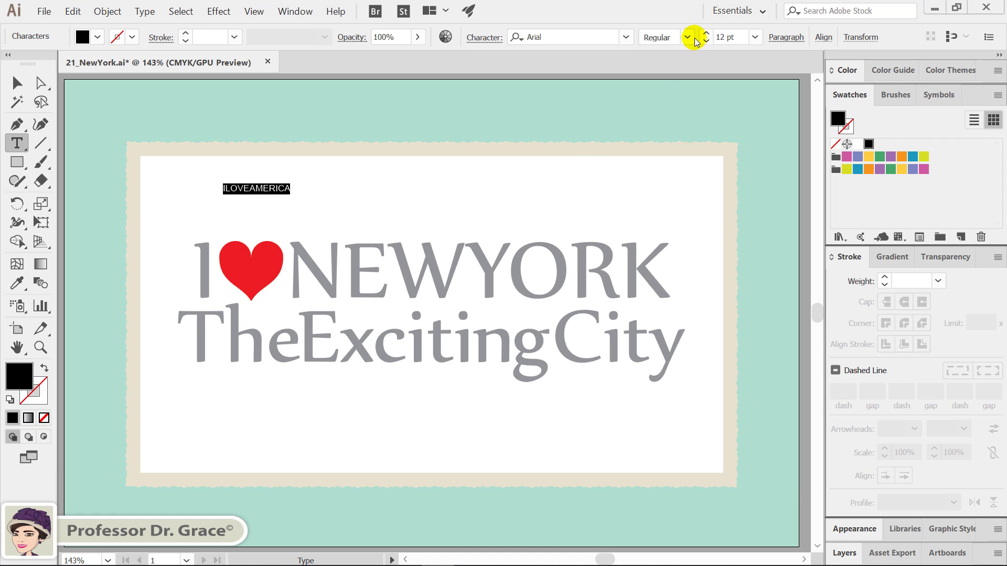
# - Set the ILOVEAMERICA text size to 72 pt and move it slightly down inside the white frame
pyautogui.click(755, 38)
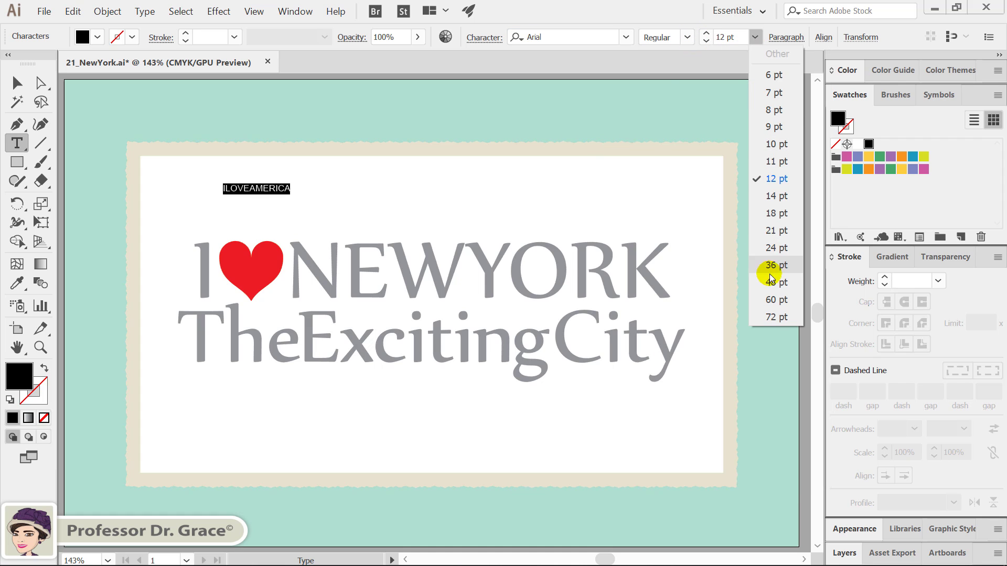
pyautogui.click(776, 317)
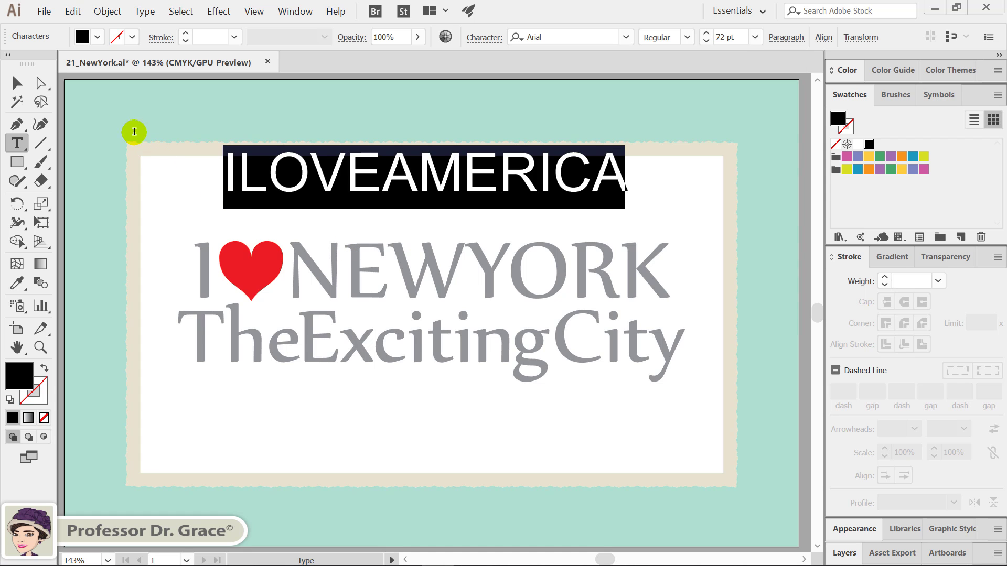
pyautogui.click(17, 82)
pyautogui.moveTo(346, 195); pyautogui.dragTo(351, 209)
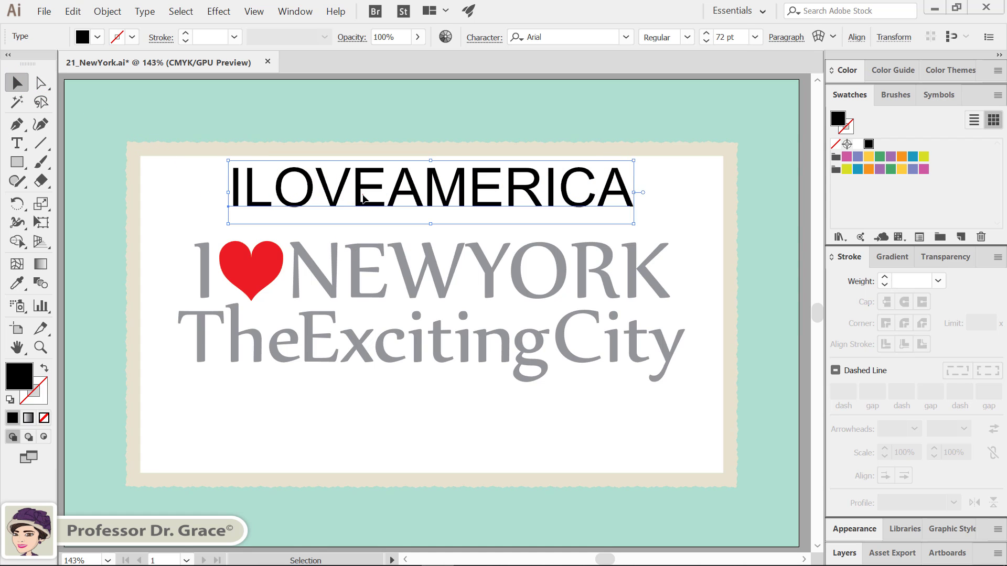
# - Change the ILOVEAMERICA text to the Black font style and shift it slightly to recentre it
pyautogui.tripleClick(367, 198)
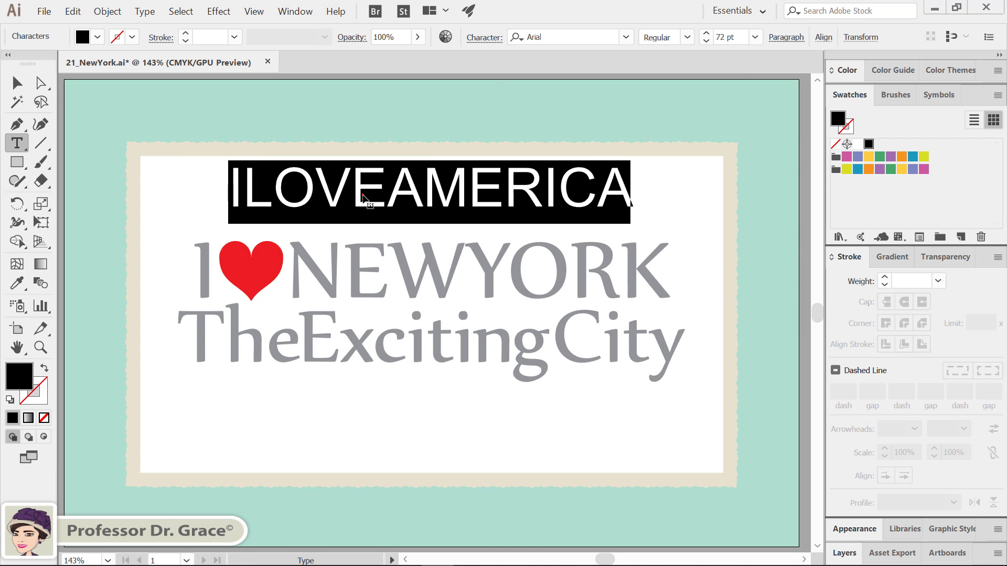
pyautogui.click(688, 39)
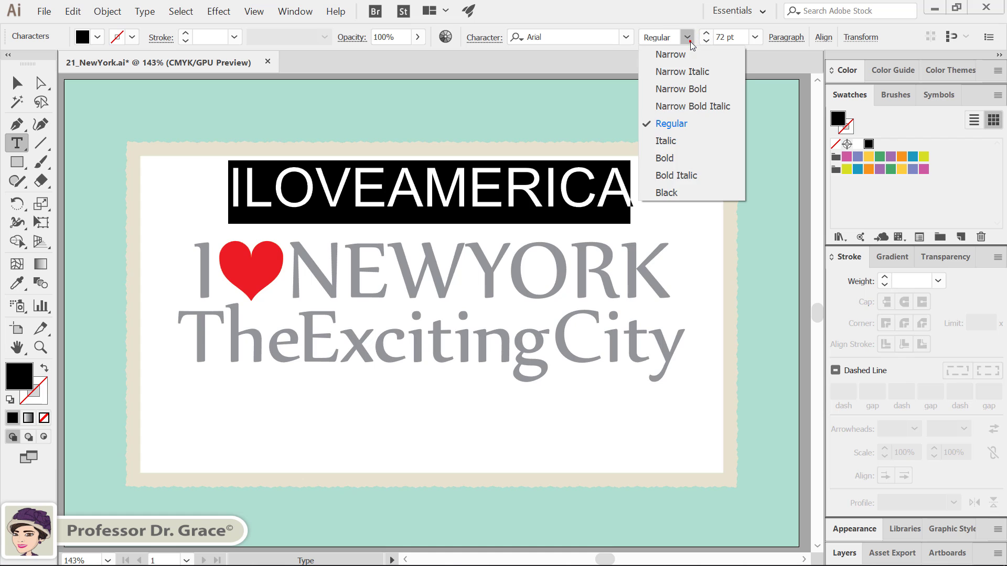
pyautogui.click(668, 192)
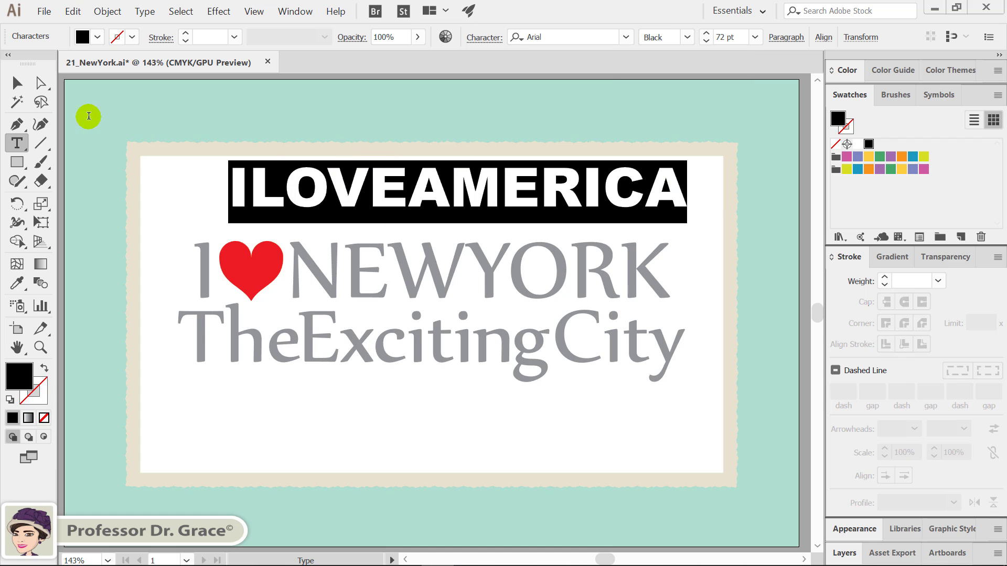
pyautogui.click(15, 84)
pyautogui.moveTo(274, 188); pyautogui.dragTo(258, 191)
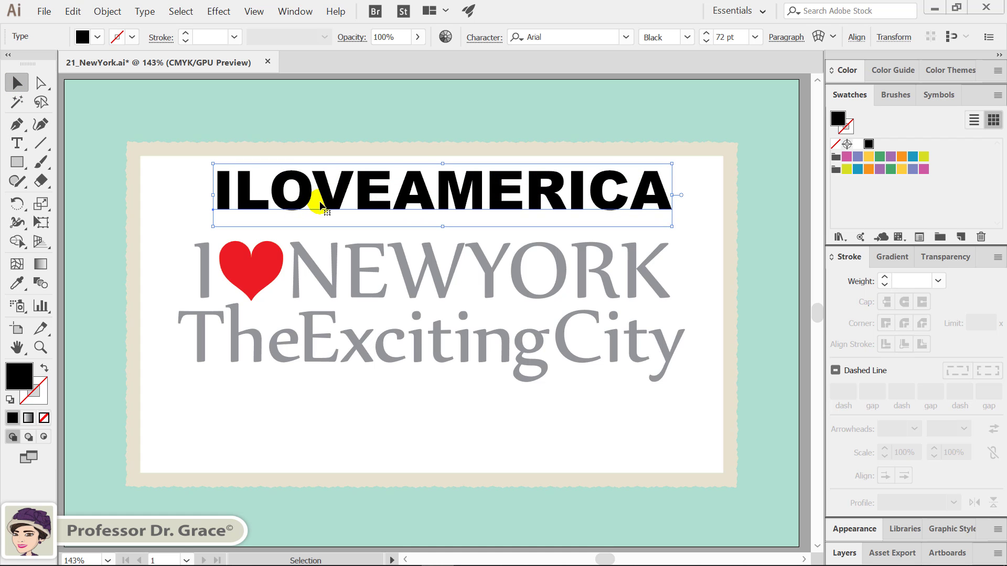
# - Convert the ILOVEAMERICA text to outlines and ungroup the resulting letter shapes
pyautogui.rightClick(333, 199)
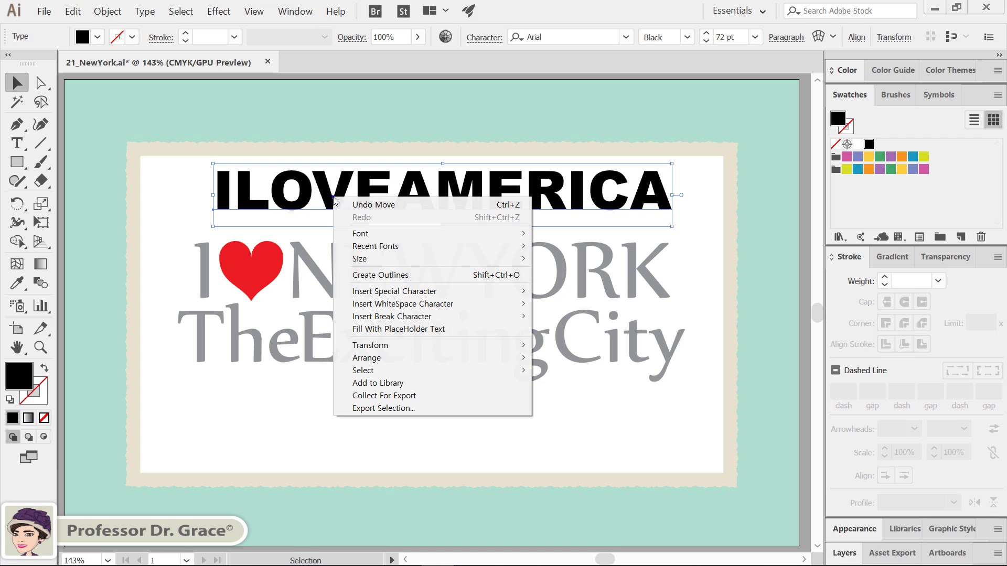
pyautogui.click(433, 275)
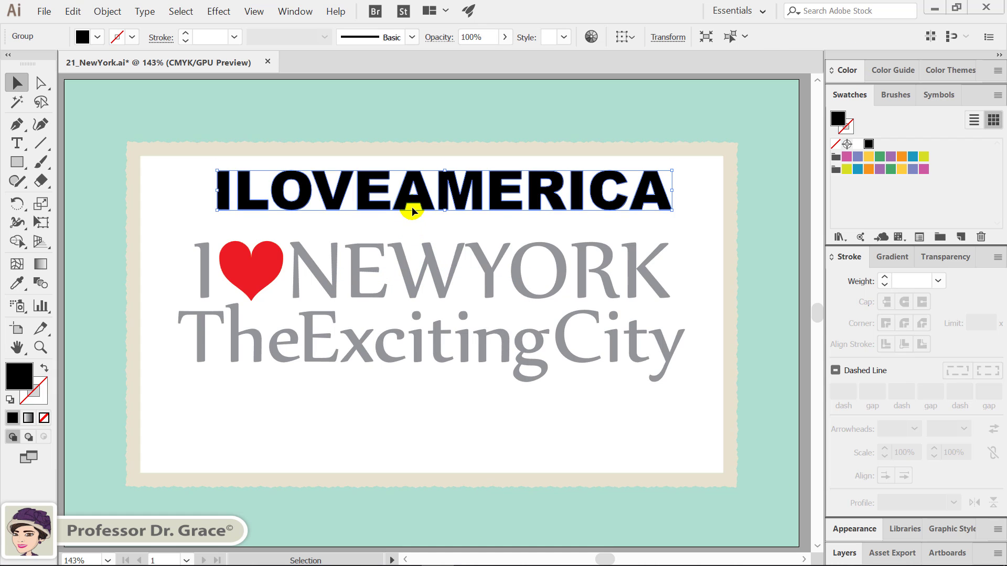
pyautogui.rightClick(419, 195)
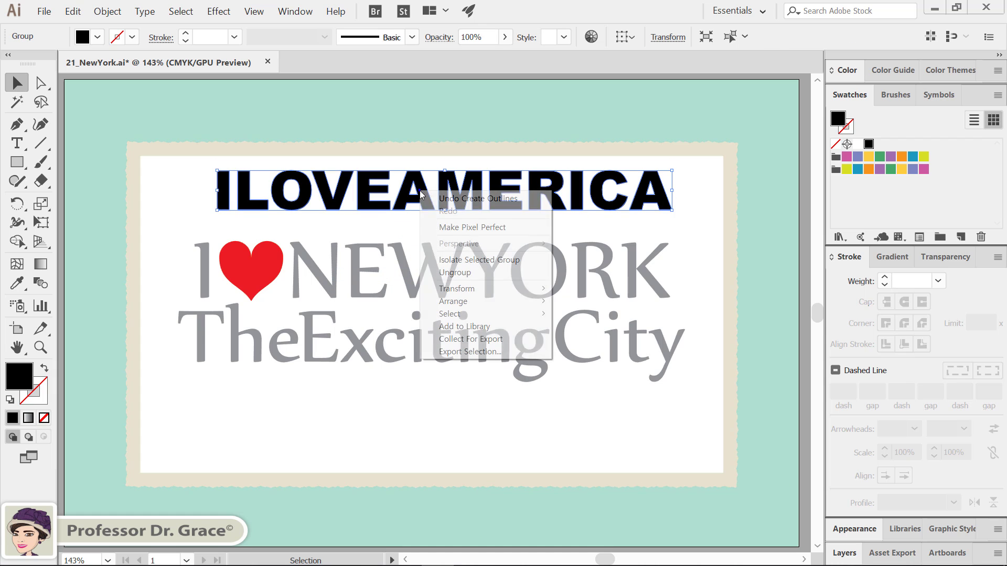
pyautogui.click(485, 273)
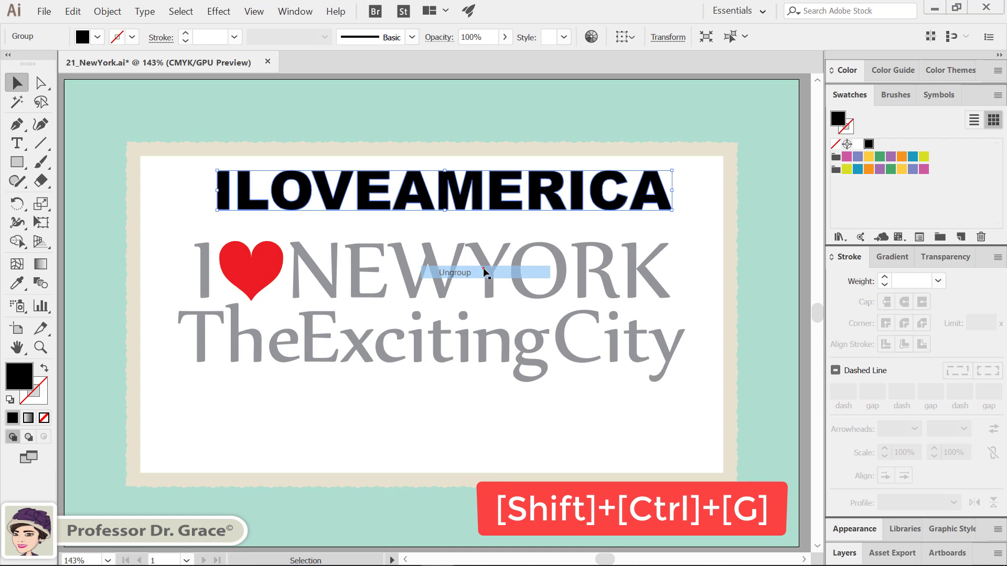
# - Select a few of the outlined letters individually, and delete all of the ILOVEAMERICA letters
pyautogui.click(334, 176)
pyautogui.click(338, 187)
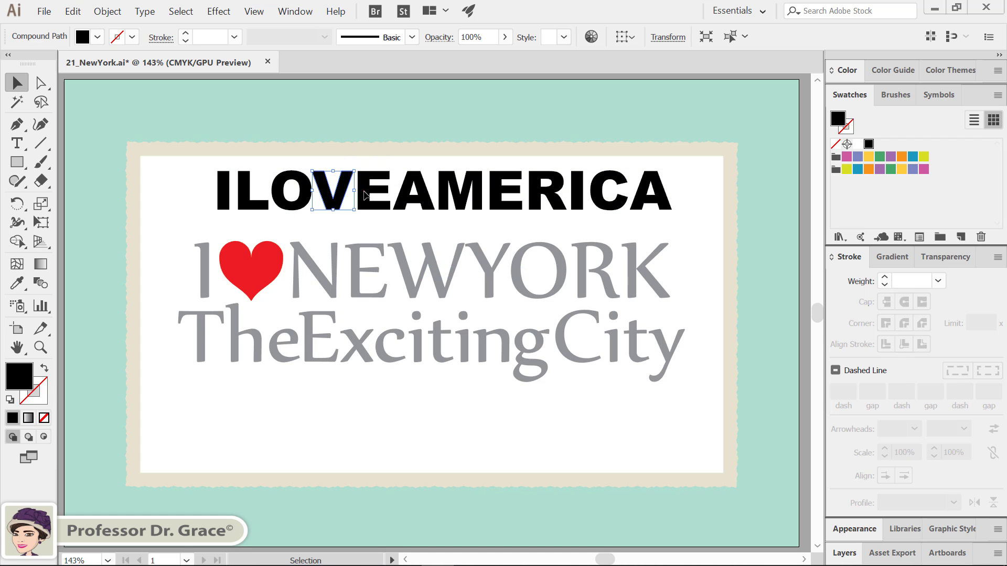
pyautogui.click(363, 192)
pyautogui.click(407, 187)
pyautogui.moveTo(209, 152); pyautogui.dragTo(680, 182)
pyautogui.press('Delete')
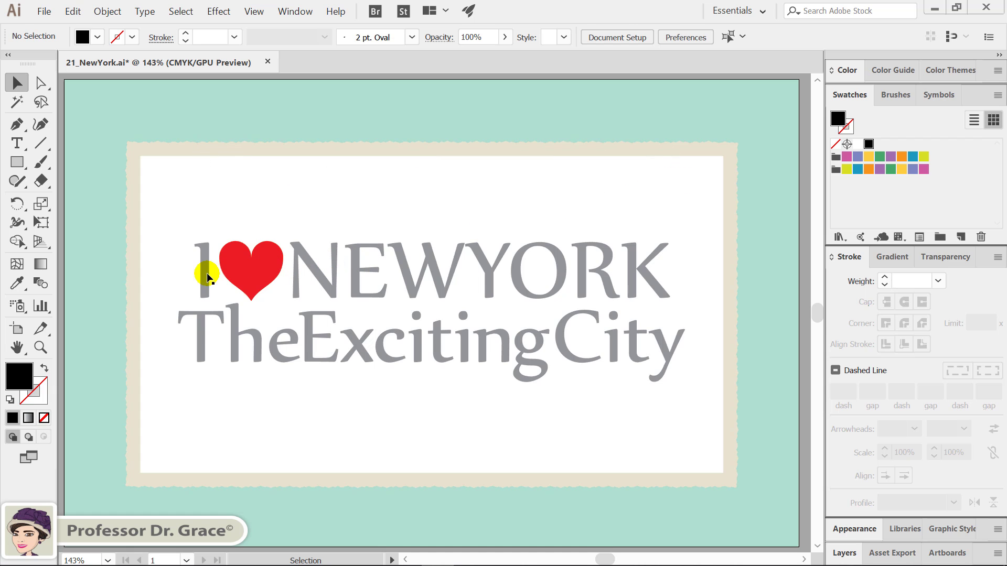
# - Give the grey letter I before the heart a 2 pt stroke aligned to the outside
pyautogui.click(204, 274)
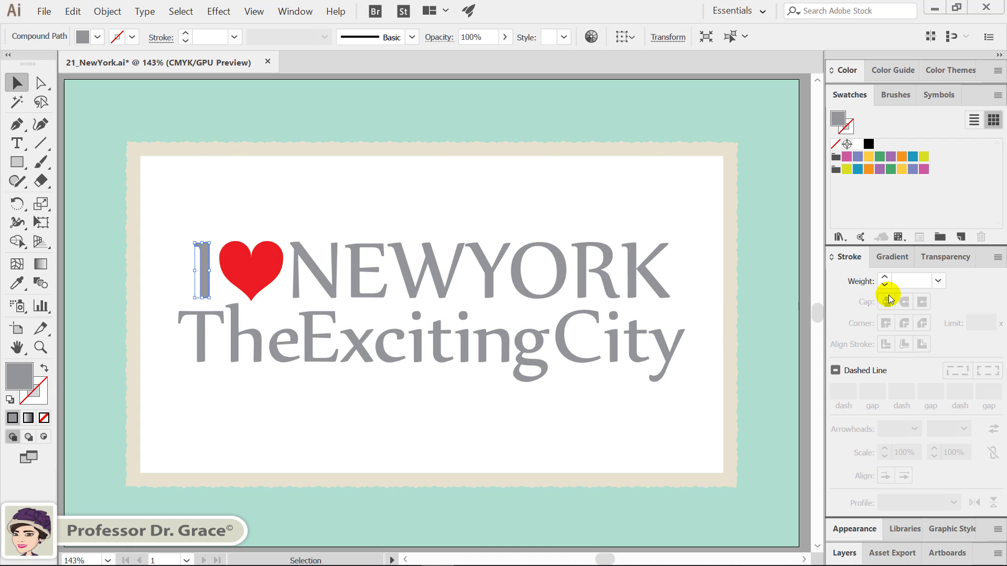
pyautogui.click(940, 283)
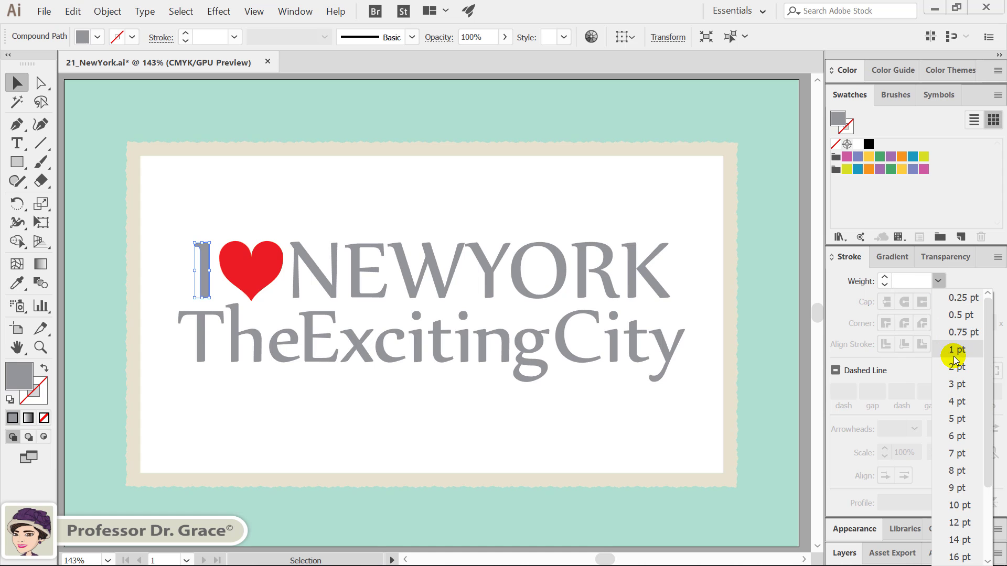
pyautogui.click(955, 353)
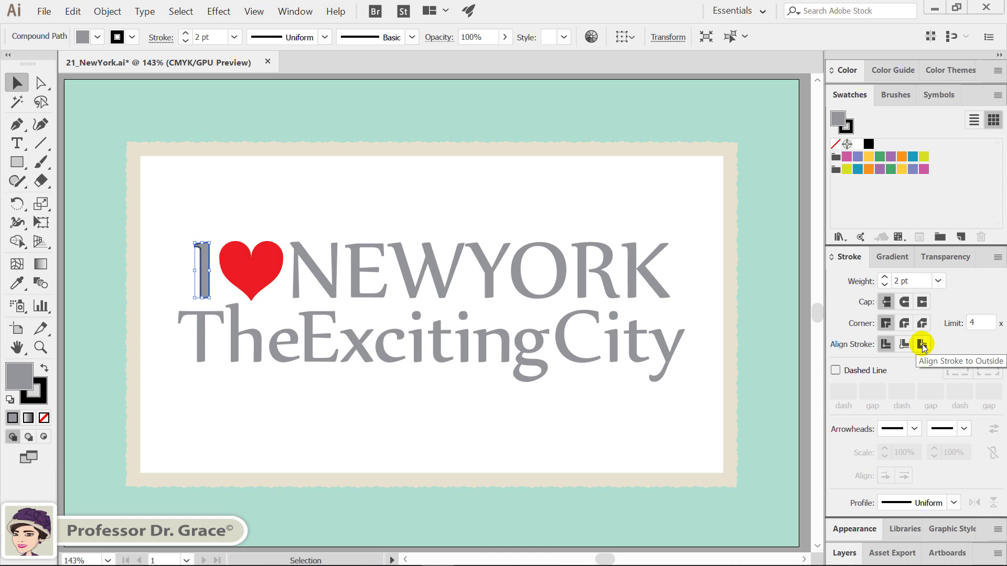
pyautogui.click(922, 345)
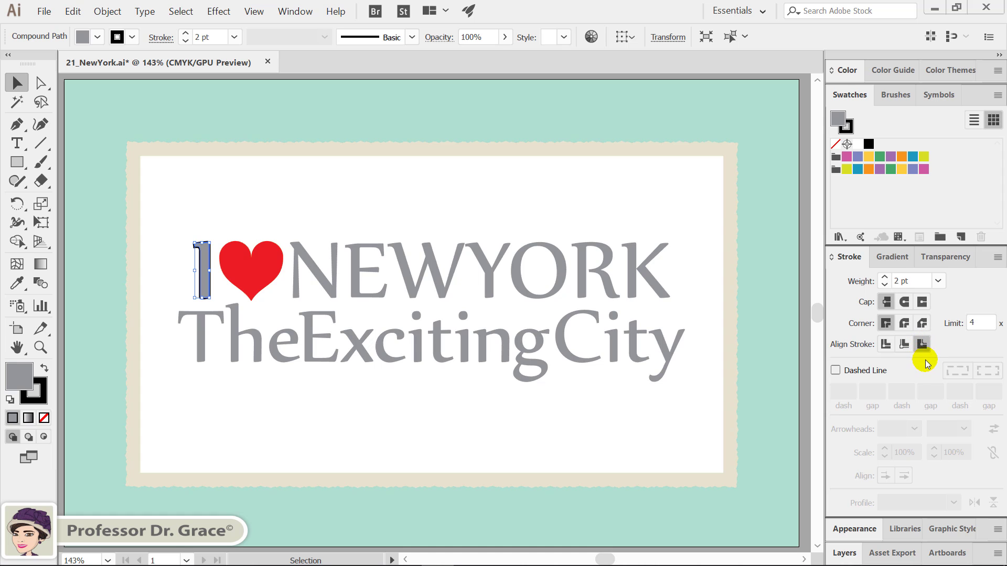
# - Show the letter I's appearance attributes and duplicate its 2 pt stroke twice
pyautogui.click(854, 529)
pyautogui.click(952, 501)
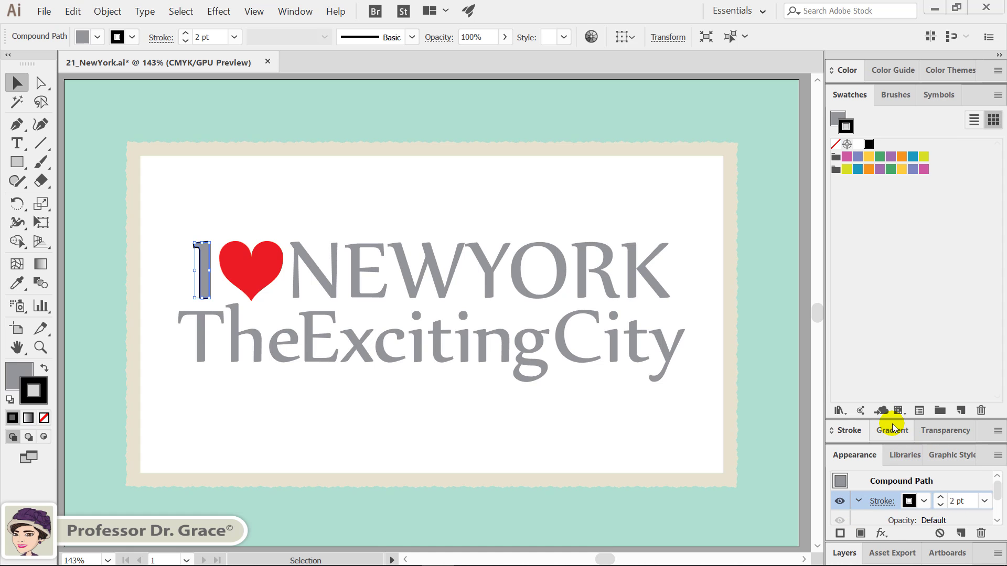
pyautogui.moveTo(890, 418); pyautogui.dragTo(917, 231)
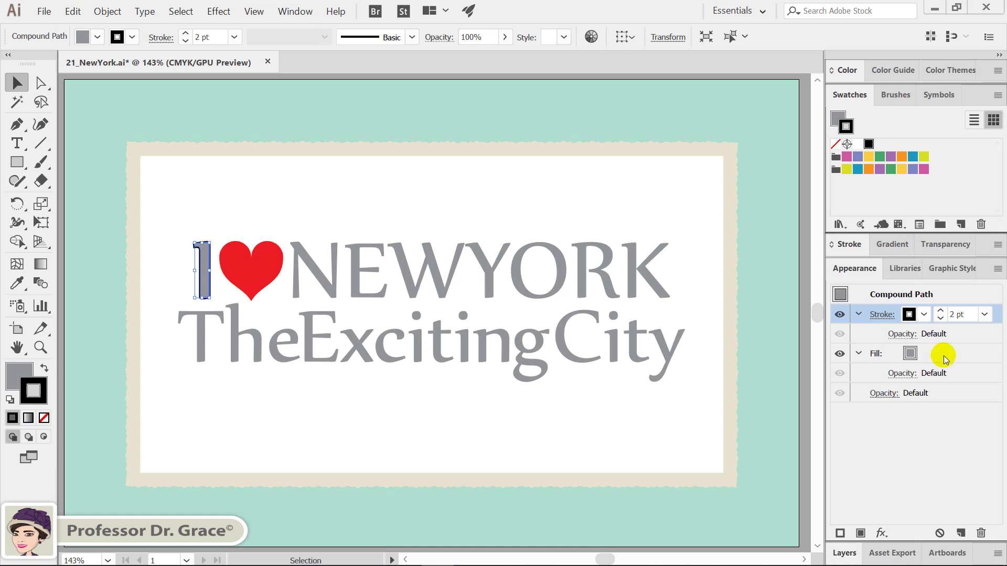
pyautogui.click(961, 533)
pyautogui.click(961, 533)
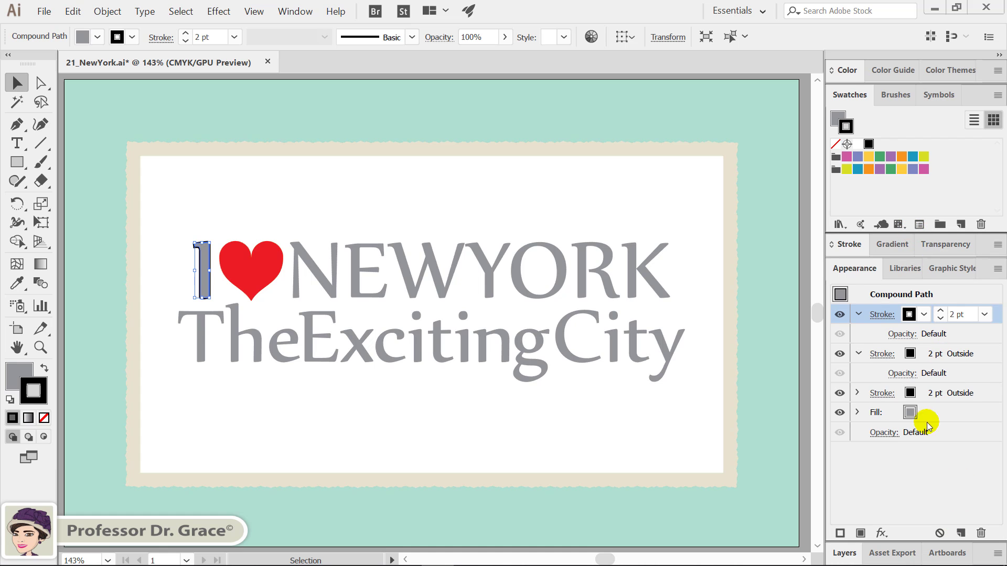
# - Collapse the stroke entries and move all three strokes beneath the fill in the letter I's appearance
pyautogui.click(858, 353)
pyautogui.click(858, 313)
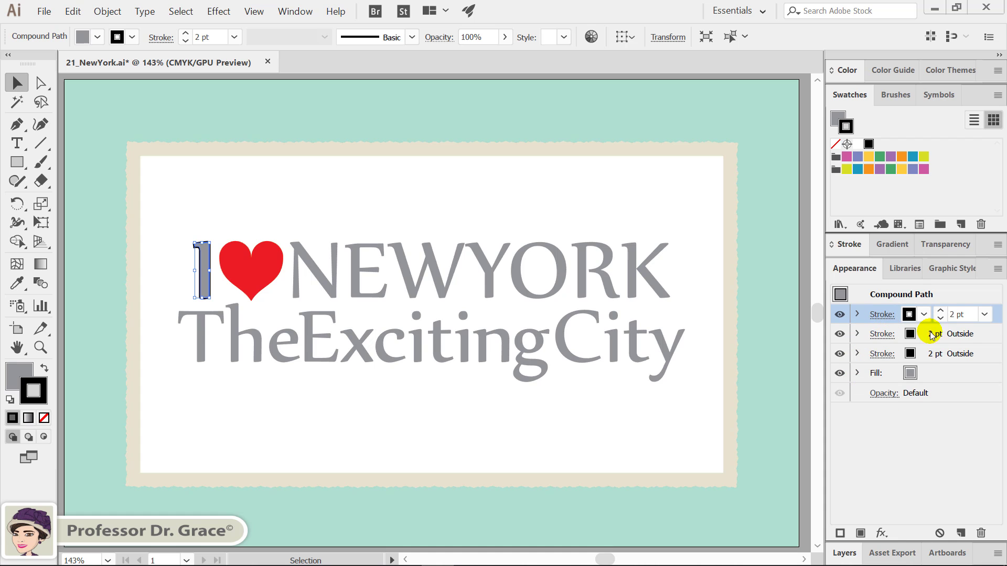
pyautogui.keyDown('shift'); pyautogui.click(967, 352); pyautogui.keyUp('shift')
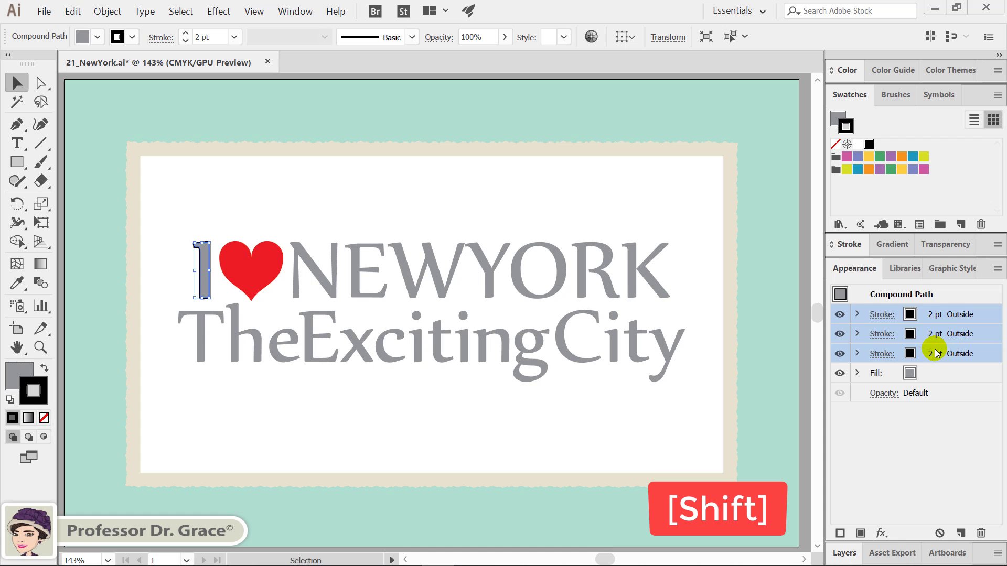
pyautogui.moveTo(937, 355); pyautogui.dragTo(937, 380)
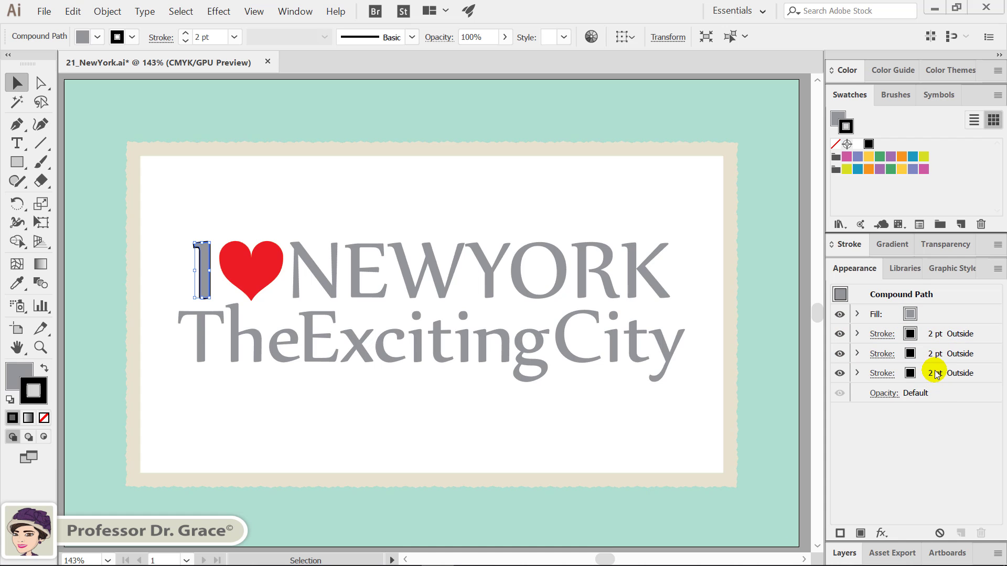
# - Set the letter I's middle stroke weight to 4 pt and its bottom stroke weight to 6 pt
pyautogui.click(936, 354)
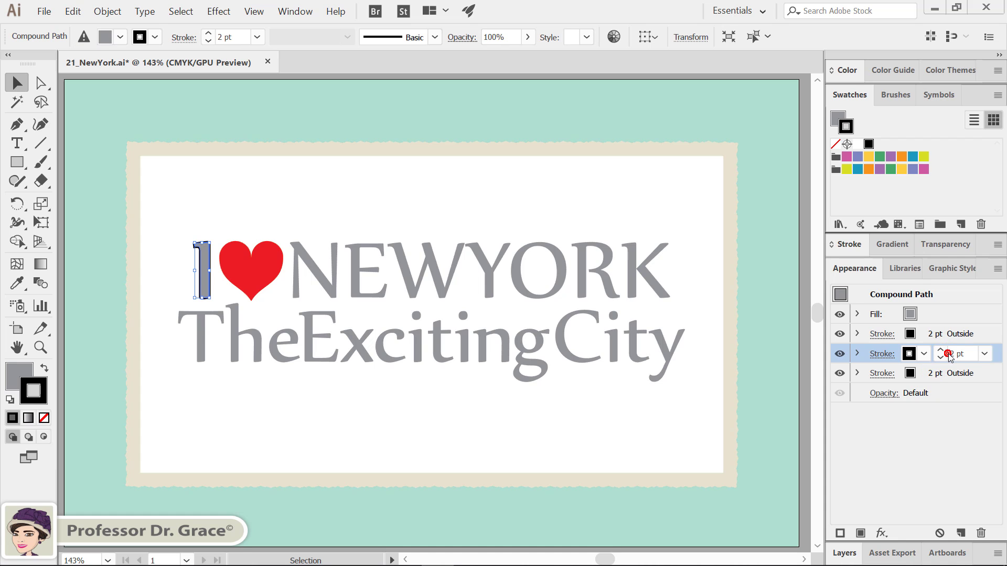
pyautogui.click(985, 355)
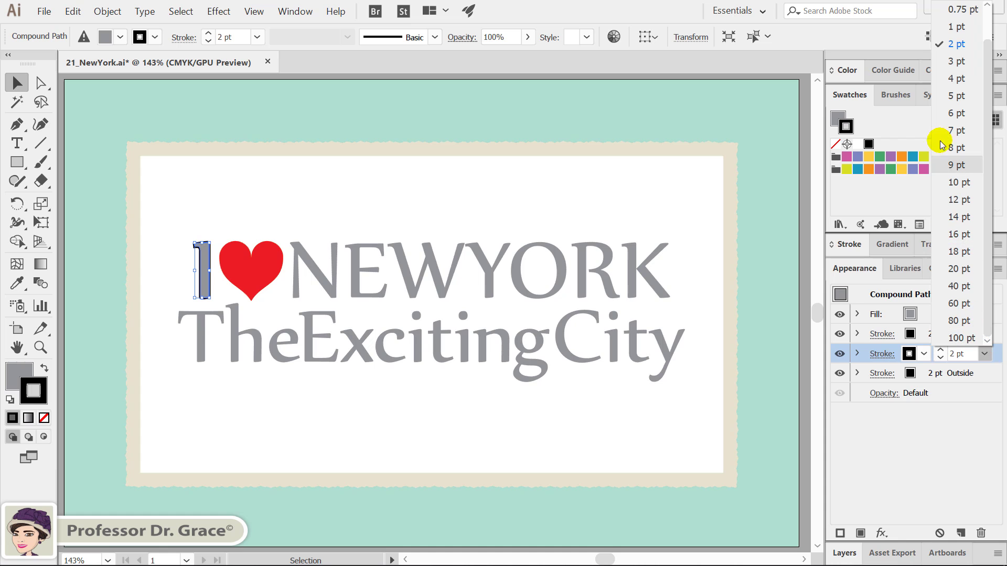
pyautogui.click(956, 79)
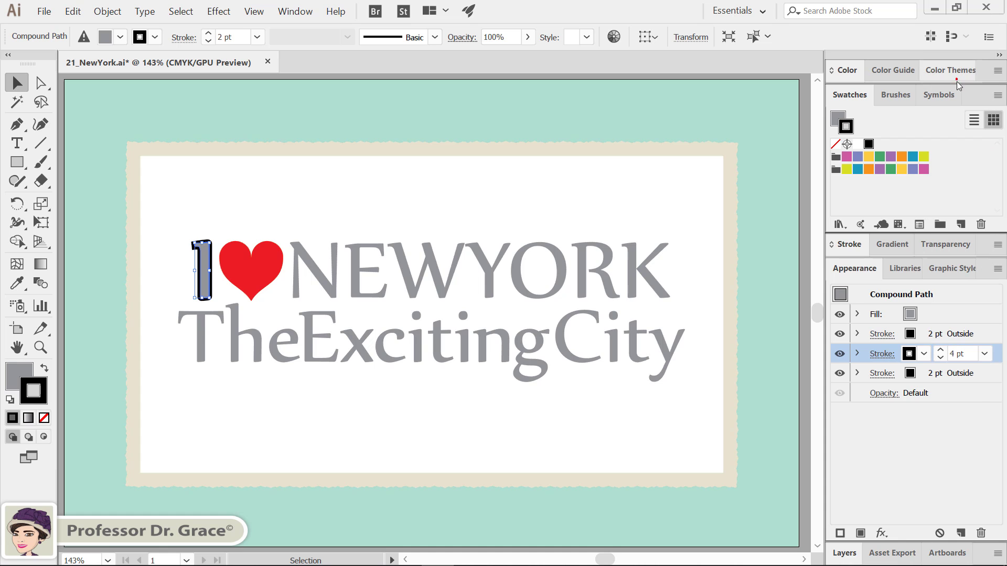
pyautogui.click(967, 376)
pyautogui.click(985, 374)
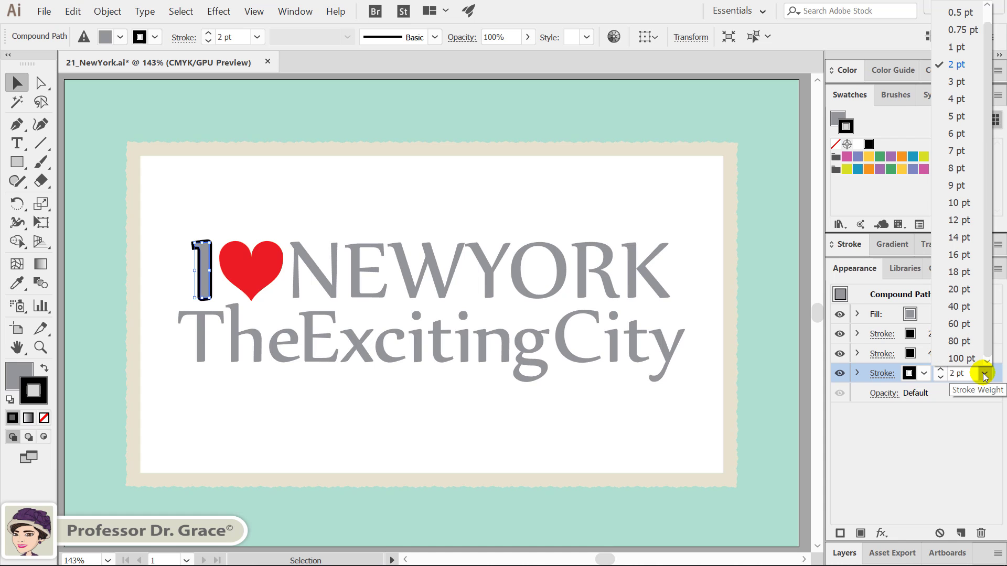
pyautogui.click(968, 135)
pyautogui.click(953, 437)
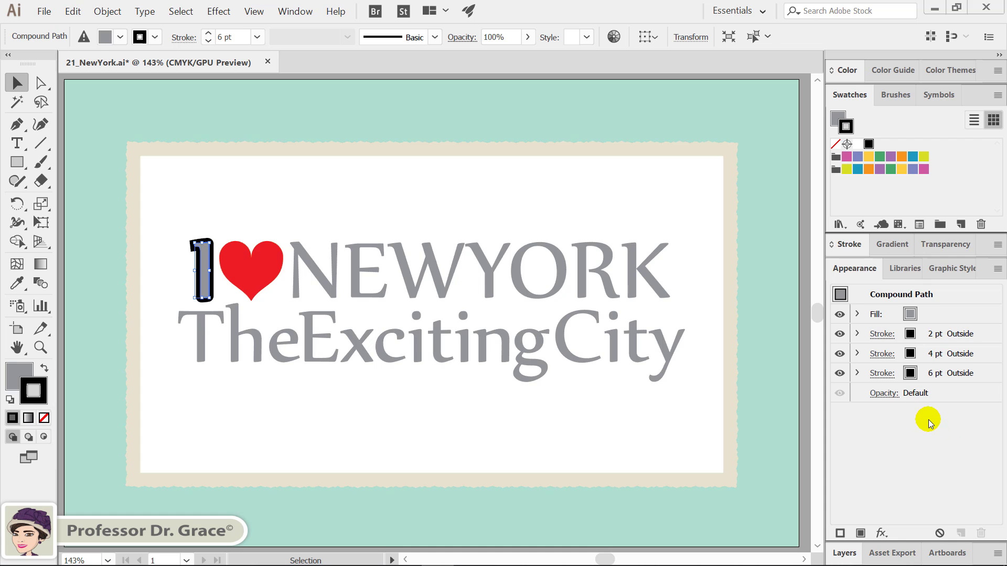
# - Change the colour of the letter I's bottom 6 pt stroke to white
pyautogui.click(922, 374)
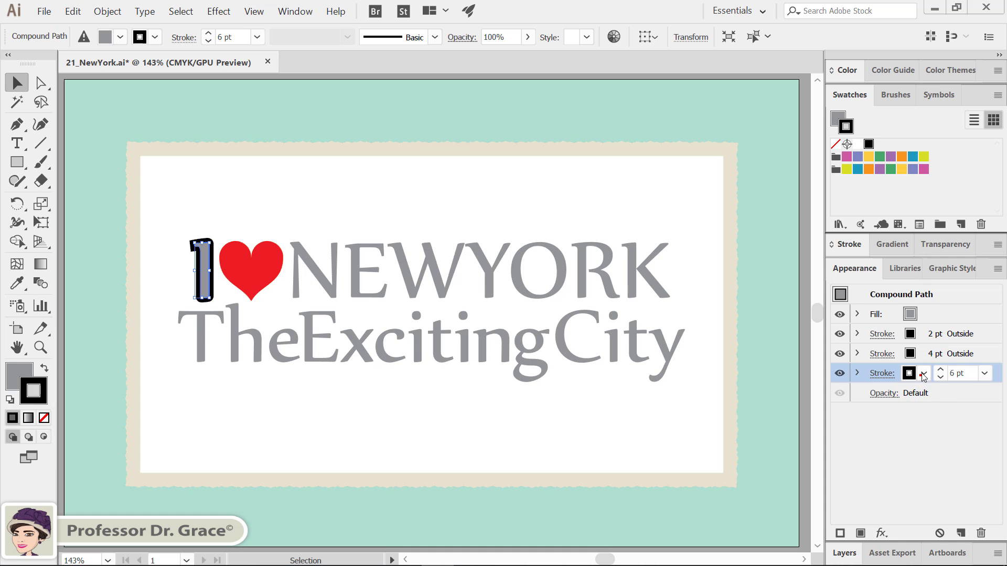
pyautogui.click(923, 374)
pyautogui.click(780, 402)
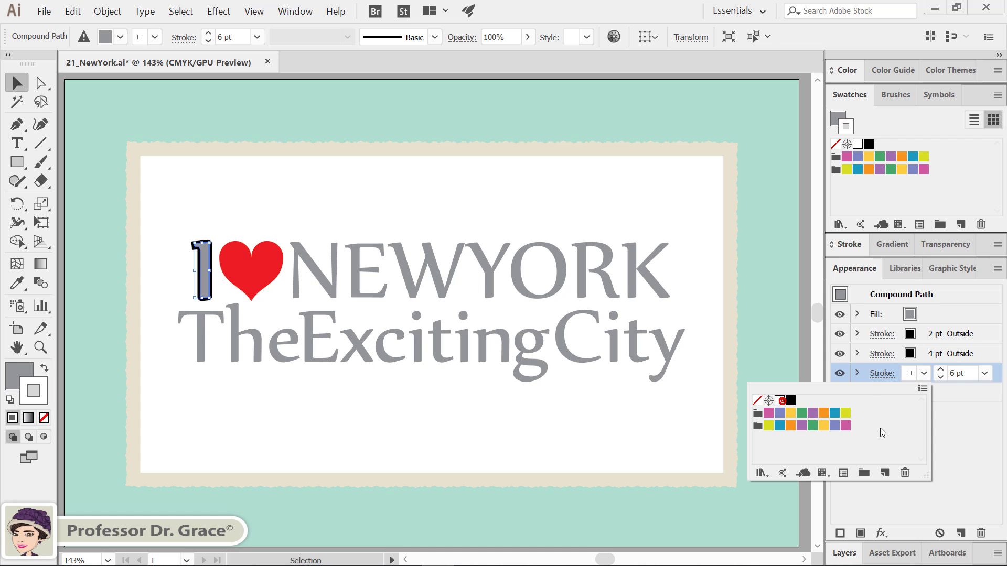
# - Expand the Magnetic layer and make room to list all of its letter paths
pyautogui.click(947, 439)
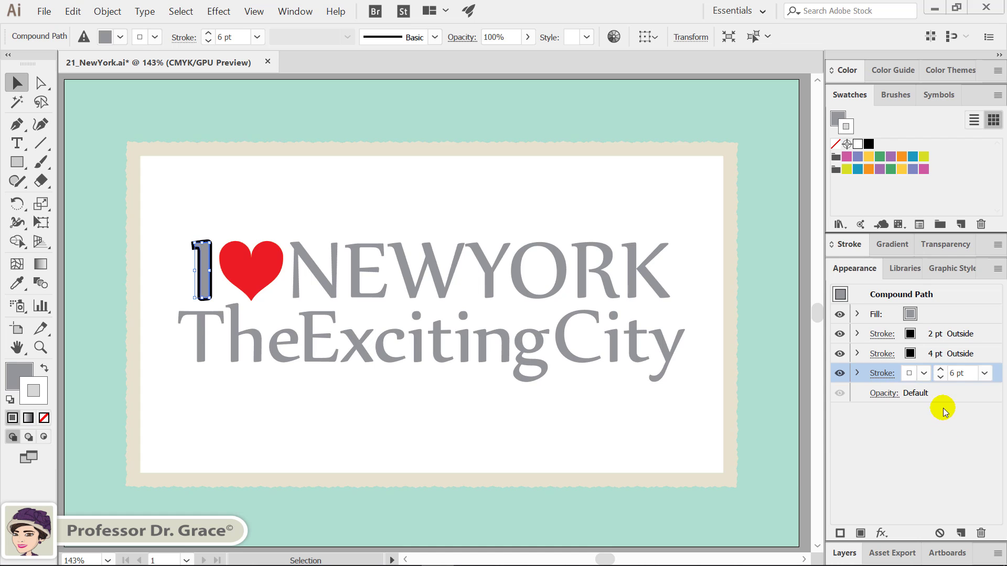
pyautogui.click(844, 553)
pyautogui.click(874, 458)
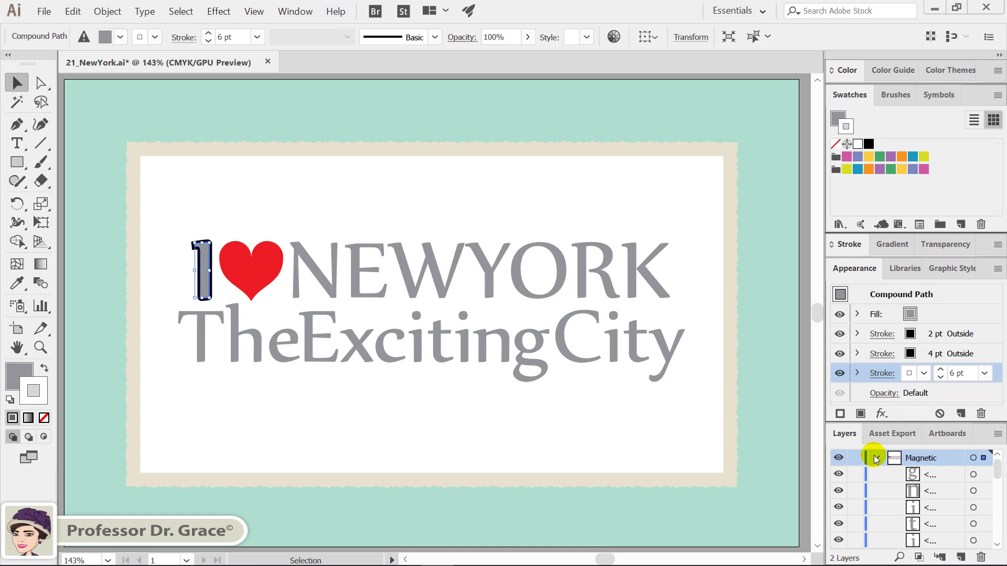
pyautogui.click(852, 269)
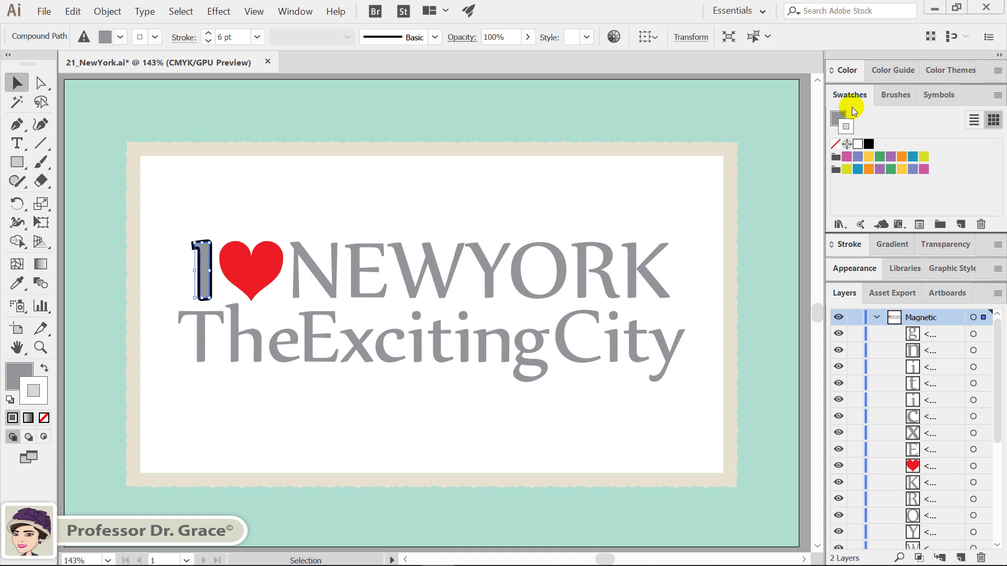
pyautogui.click(850, 96)
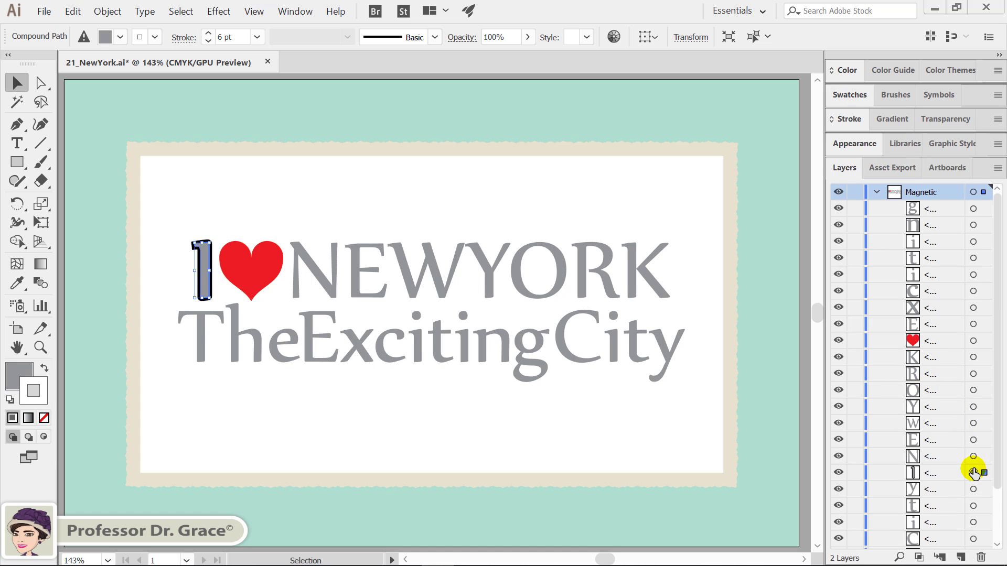
# - Copy the letter I's appearance to every letter path of NEWYORK and Exciting, skipping the heart
pyautogui.press('alt')
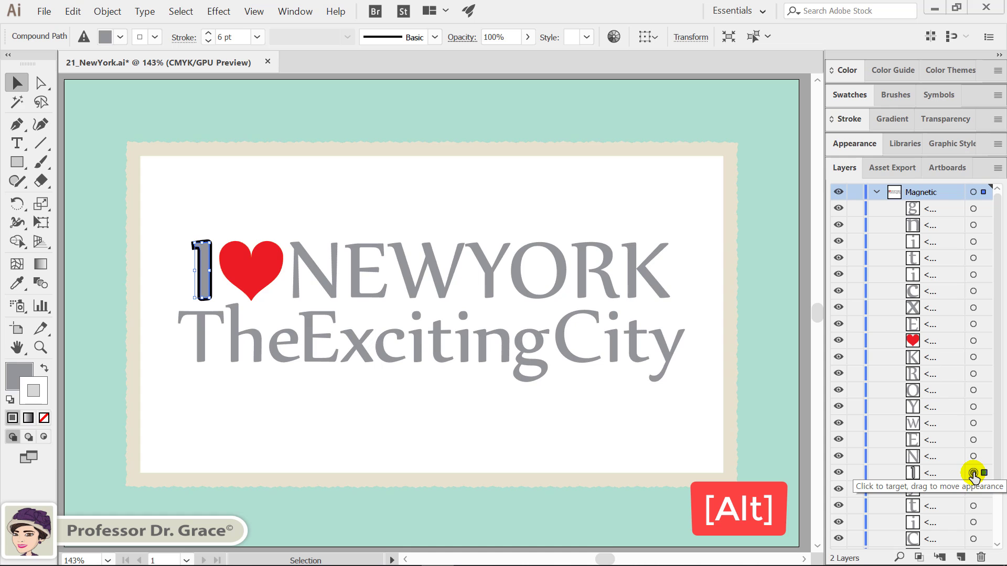
pyautogui.moveTo(973, 473); pyautogui.dragTo(974, 407)
pyautogui.moveTo(974, 406); pyautogui.dragTo(974, 209)
# - Copy the letter I's appearance to every letter path of The and City
pyautogui.scroll(-2, 946, 315)
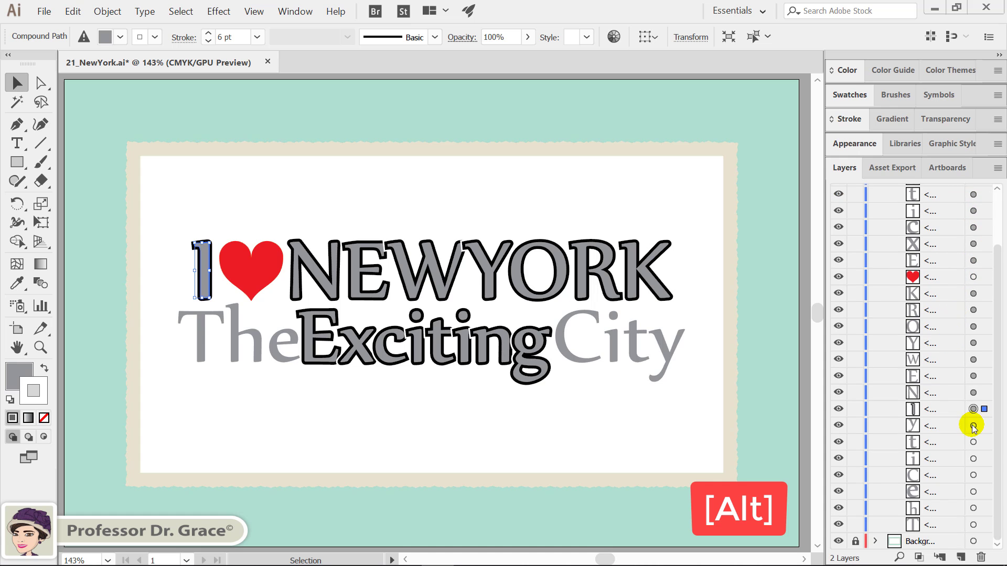
pyautogui.moveTo(976, 411); pyautogui.dragTo(970, 461)
pyautogui.moveTo(971, 461); pyautogui.dragTo(974, 493)
pyautogui.moveTo(974, 492); pyautogui.dragTo(974, 524)
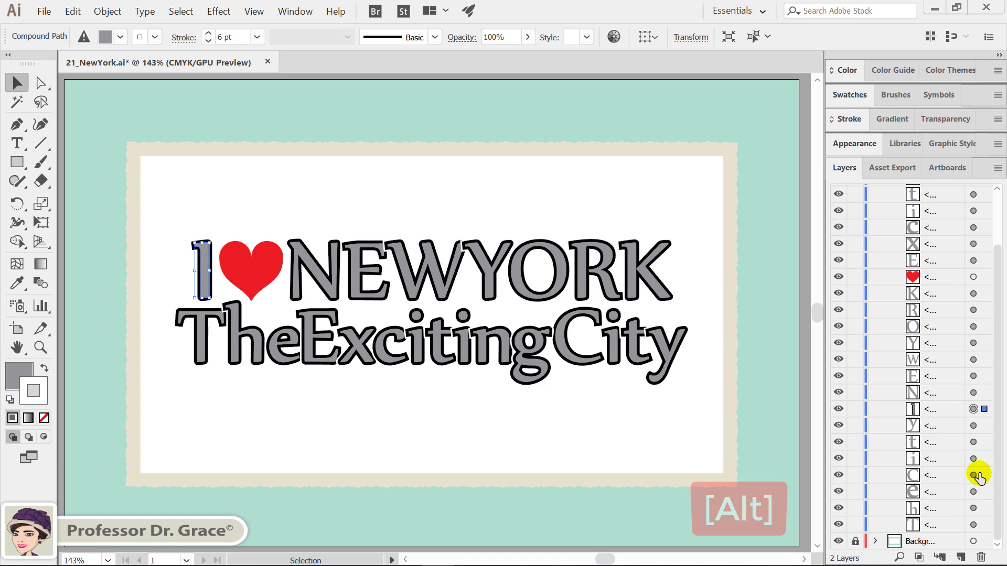
# - Collapse the Magnetic layer and display the letter I's full appearance attributes together with the swatches
pyautogui.scroll(2, 974, 476)
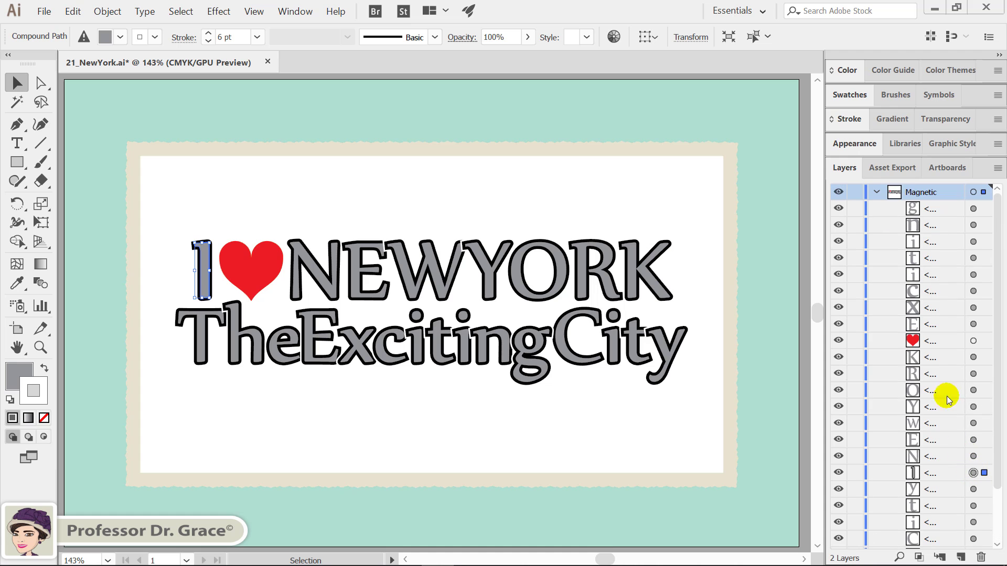
pyautogui.click(876, 193)
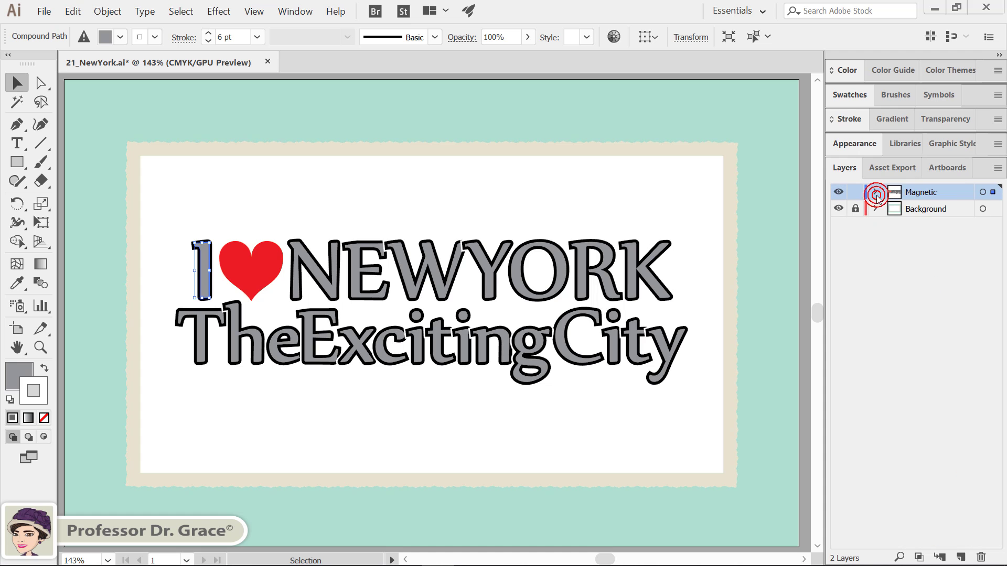
pyautogui.click(855, 144)
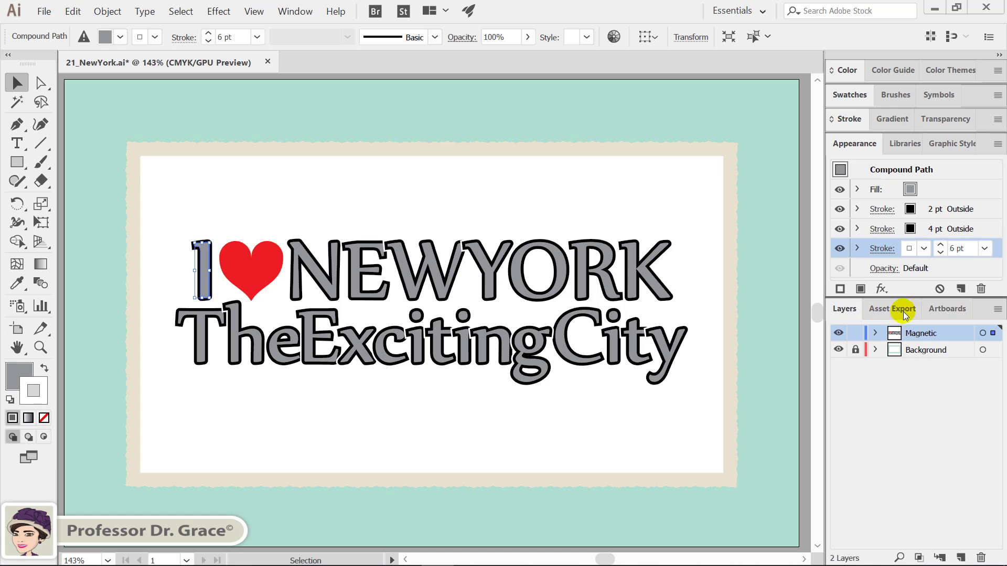
pyautogui.moveTo(903, 297); pyautogui.dragTo(902, 342)
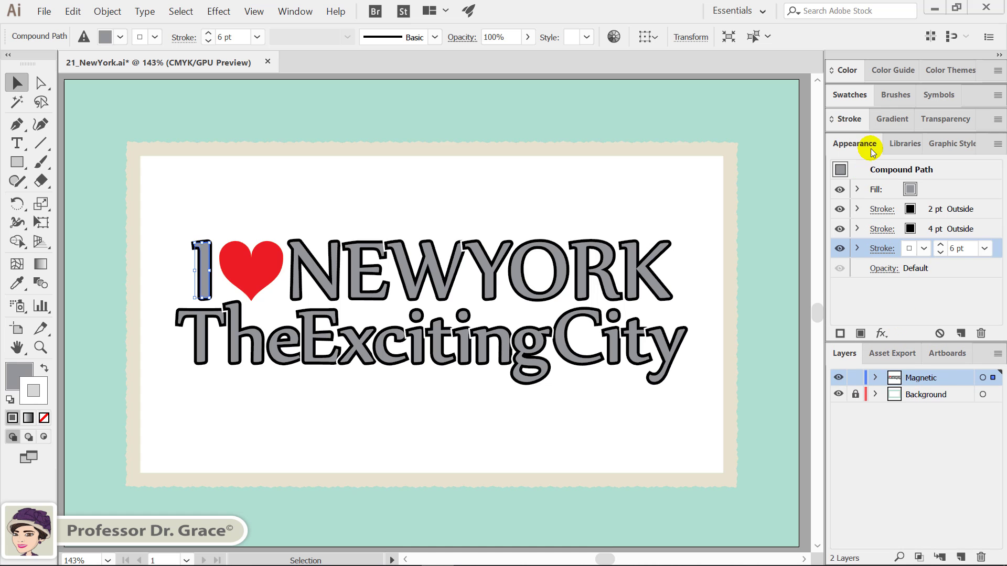
pyautogui.click(848, 95)
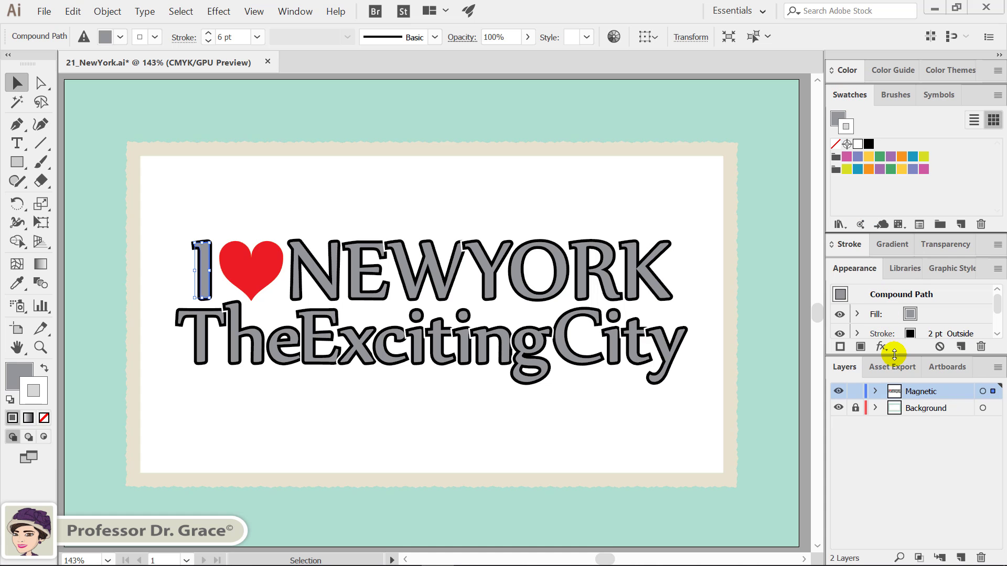
pyautogui.moveTo(895, 355); pyautogui.dragTo(882, 450)
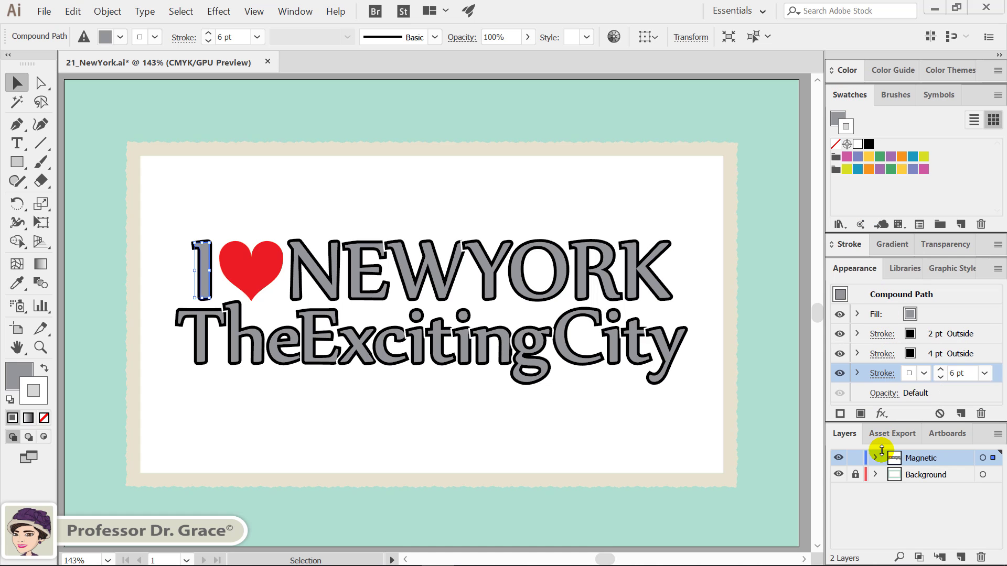
pyautogui.click(879, 516)
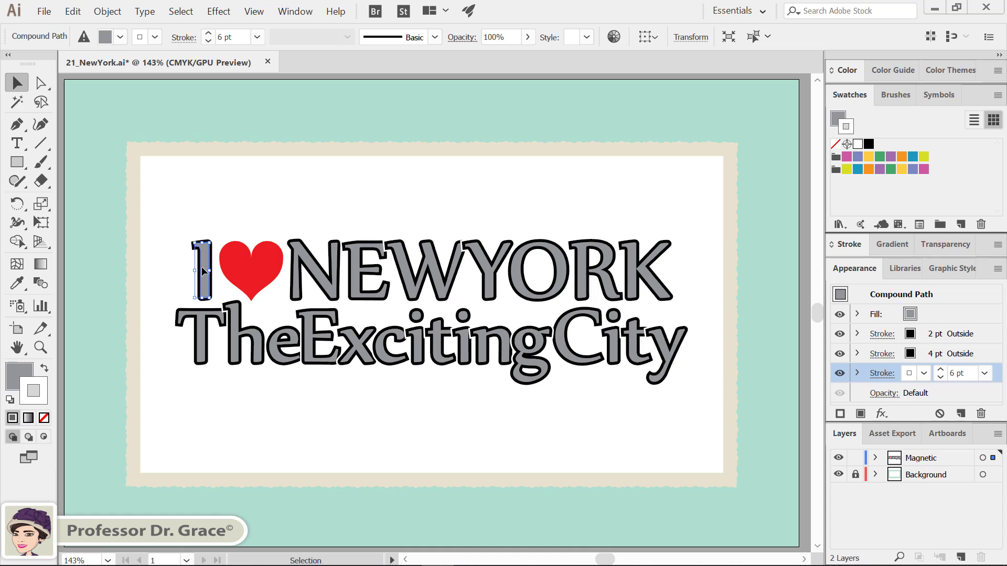
# - Change the letter I's 4 pt stroke and its fill to the magenta pink swatch
pyautogui.click(201, 266)
pyautogui.click(931, 354)
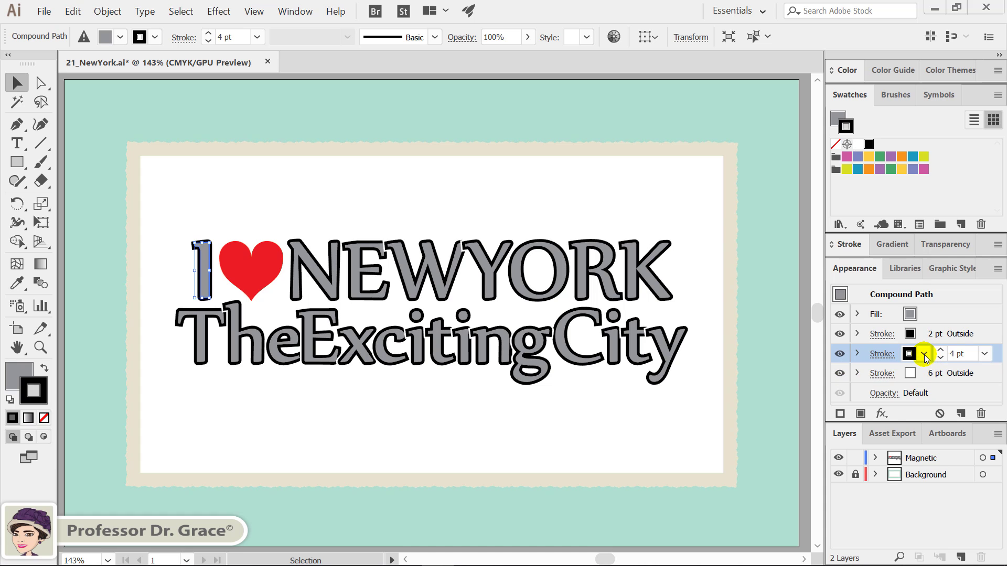
pyautogui.click(924, 355)
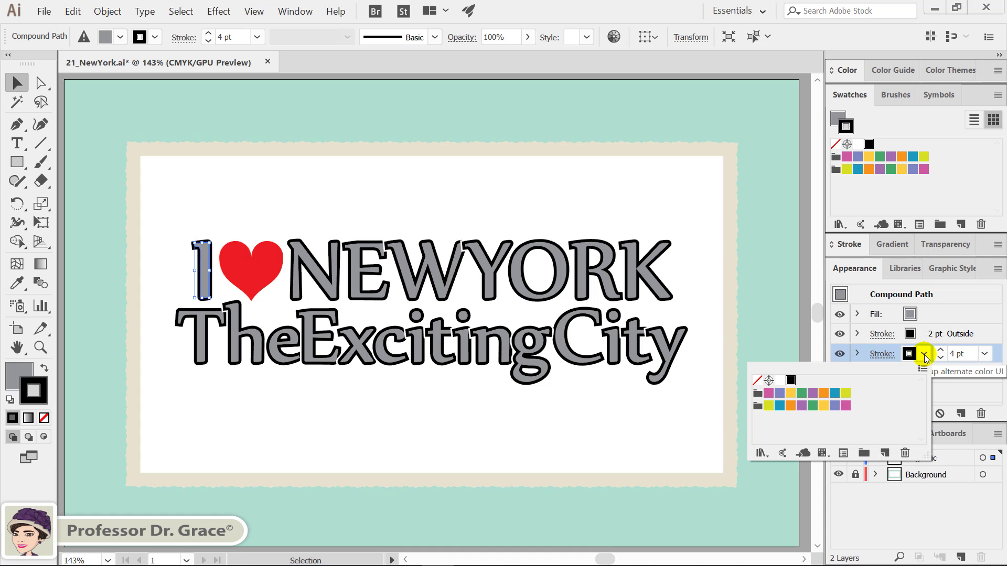
pyautogui.click(769, 394)
pyautogui.click(925, 311)
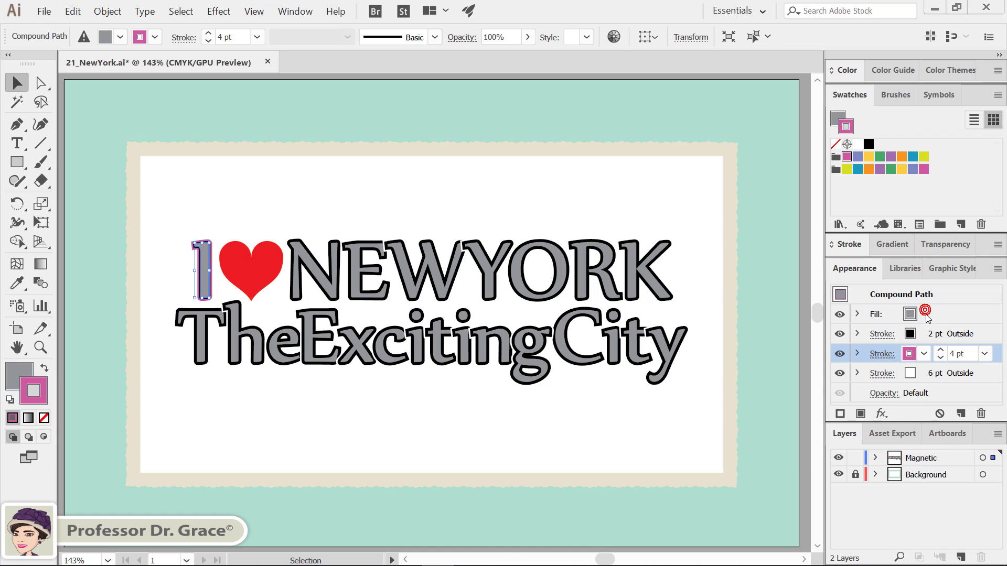
pyautogui.click(923, 314)
pyautogui.click(768, 355)
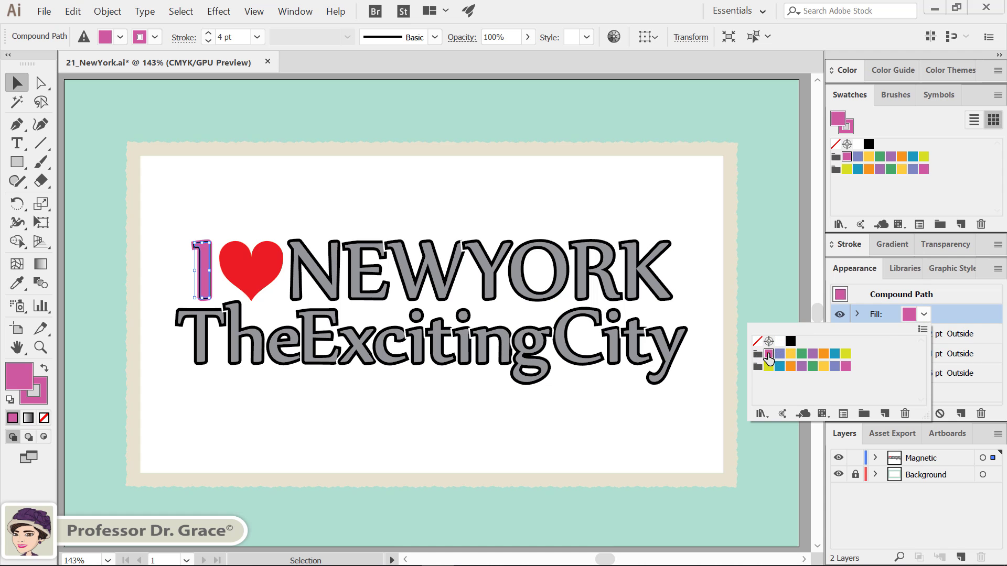
pyautogui.click(376, 243)
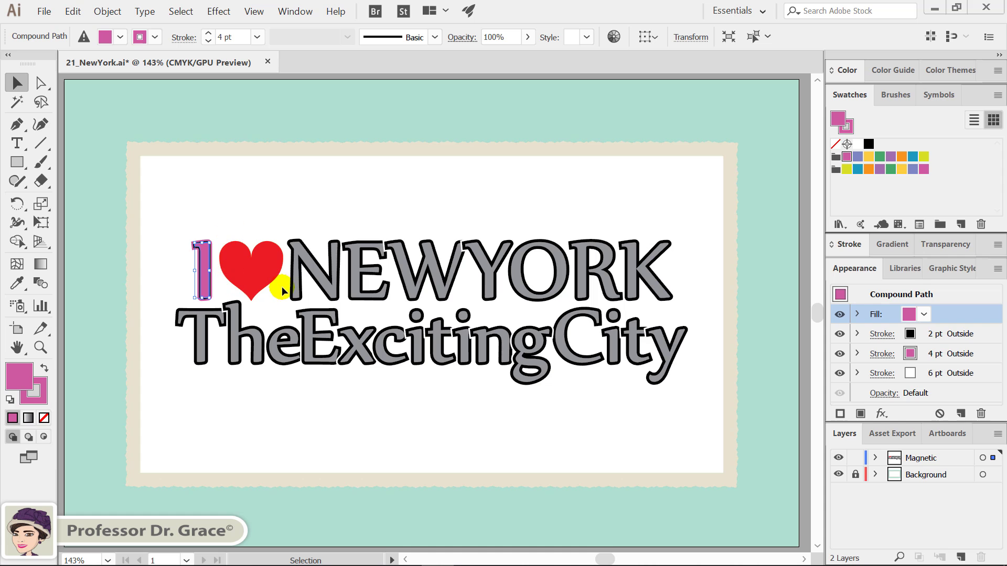
# - Change the 4 pt stroke and the fill of the N in NEWYORK to the periwinkle blue swatch
pyautogui.click(316, 269)
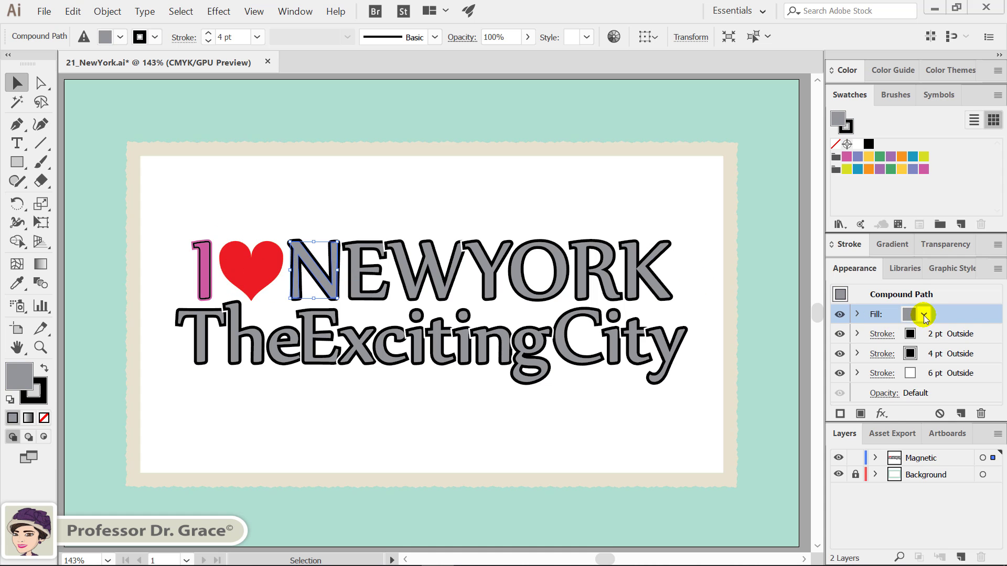
pyautogui.click(927, 353)
pyautogui.click(925, 354)
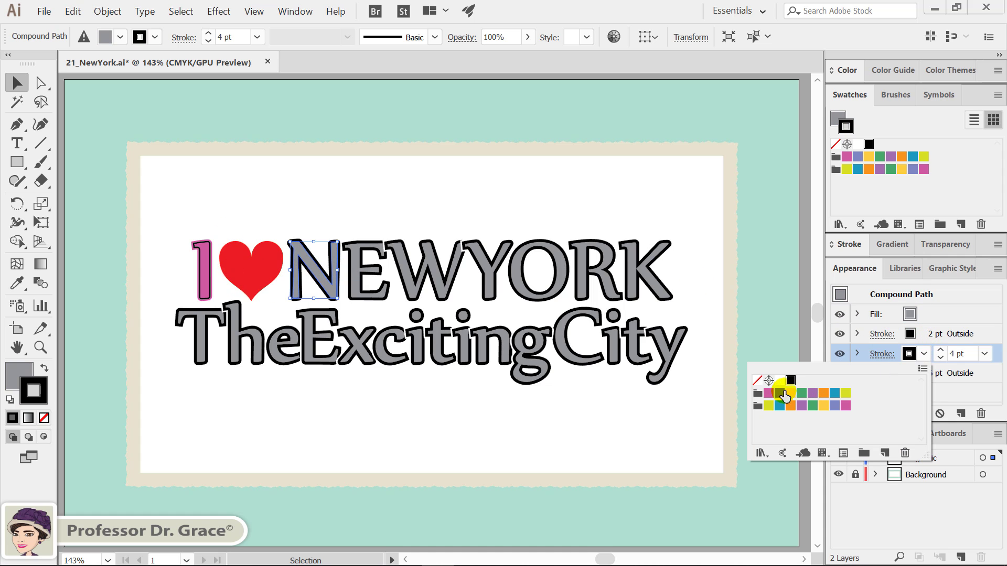
pyautogui.click(781, 393)
pyautogui.click(924, 314)
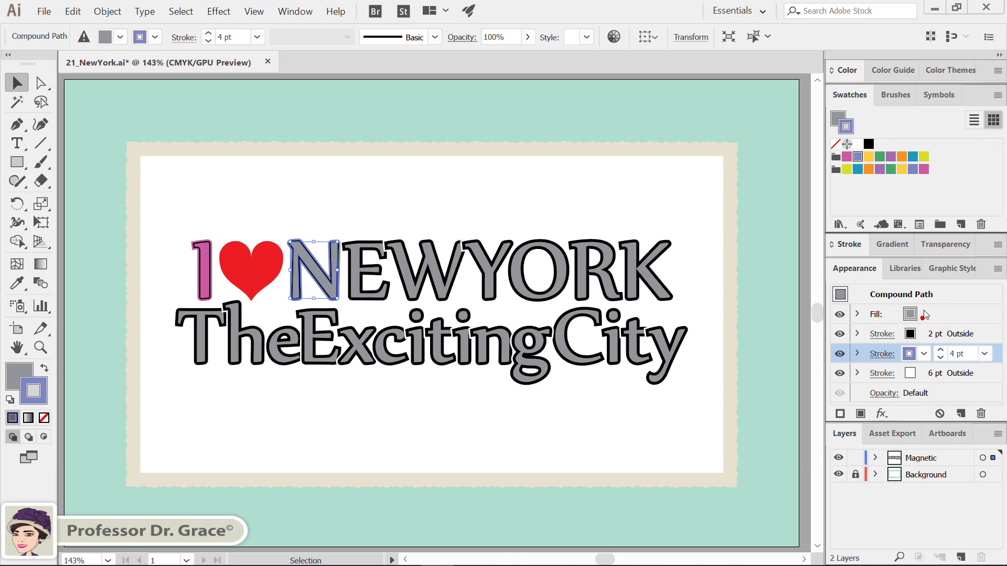
pyautogui.click(924, 314)
pyautogui.click(924, 315)
pyautogui.click(778, 355)
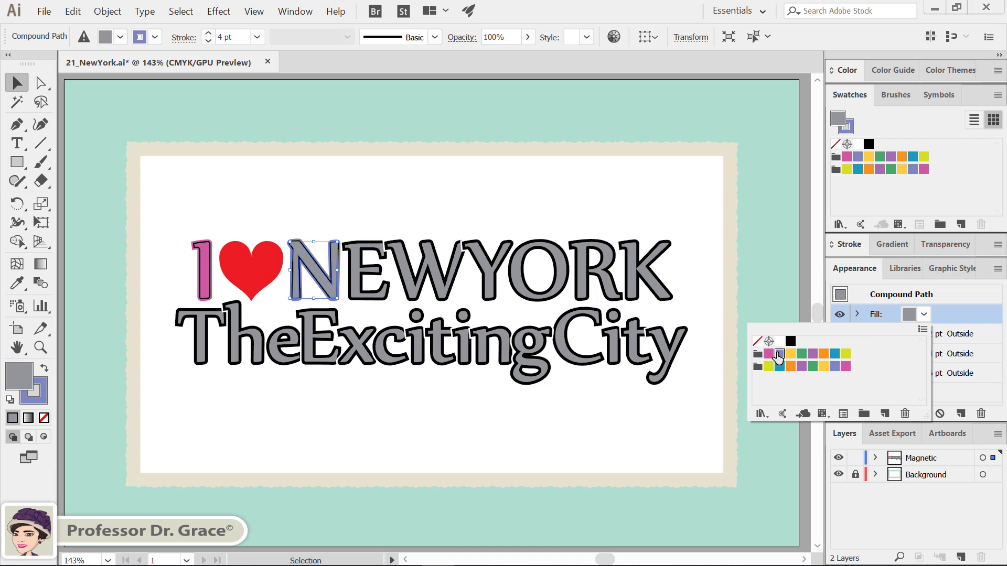
pyautogui.click(778, 355)
# - Change the 4 pt stroke and the fill of the E in NEWYORK to the yellow swatch
pyautogui.click(357, 299)
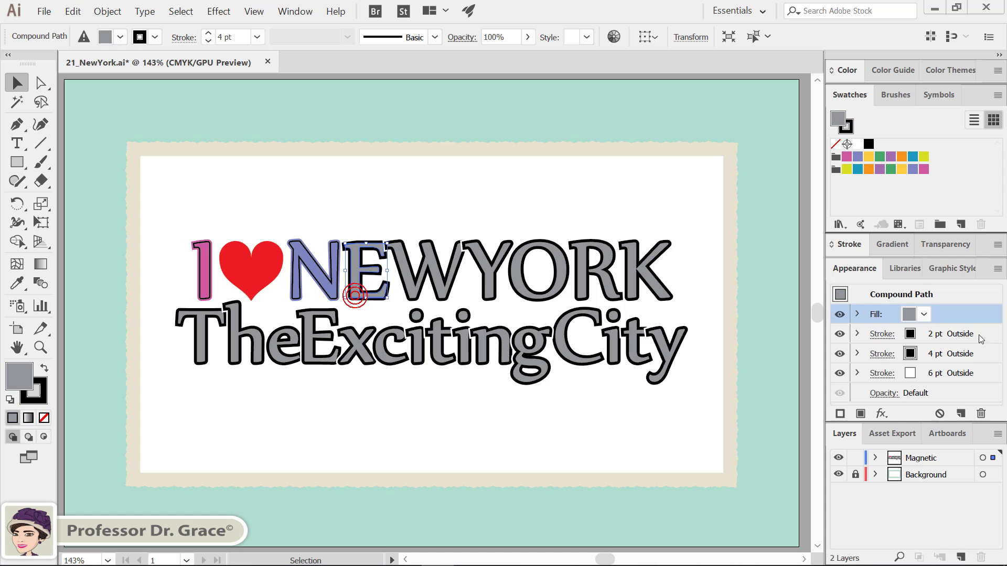
pyautogui.click(921, 355)
pyautogui.click(922, 355)
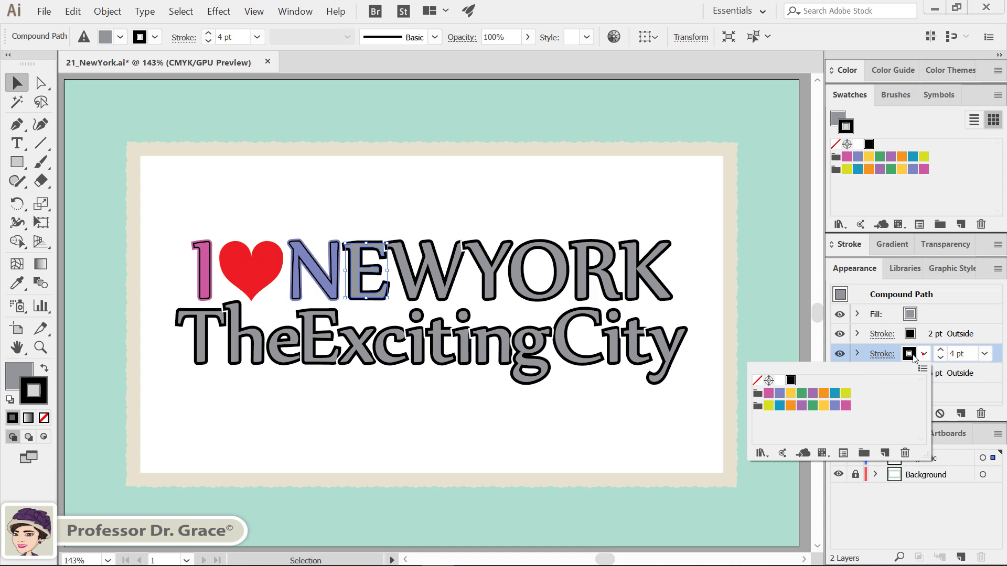
pyautogui.click(792, 394)
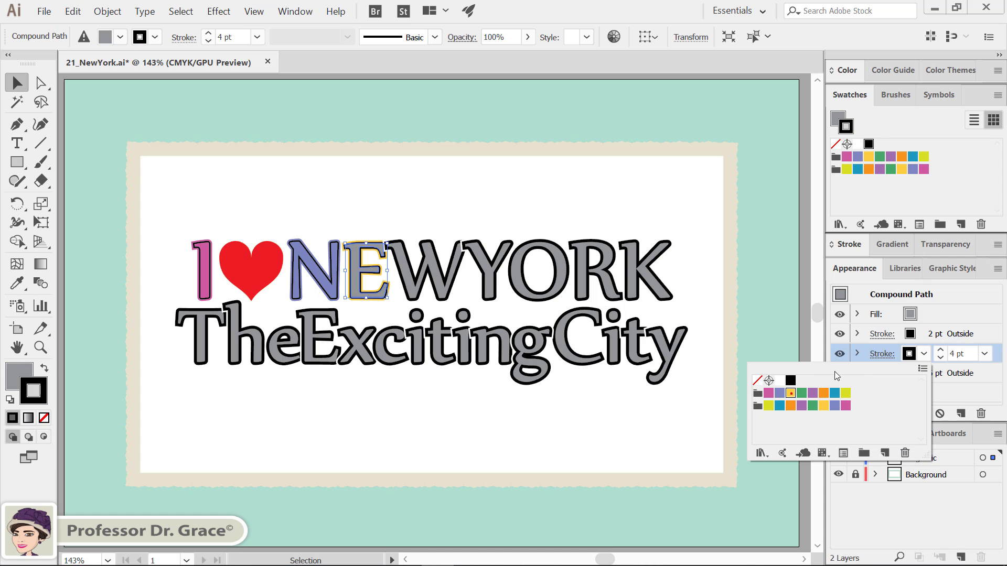
pyautogui.click(925, 316)
pyautogui.click(923, 315)
pyautogui.click(795, 361)
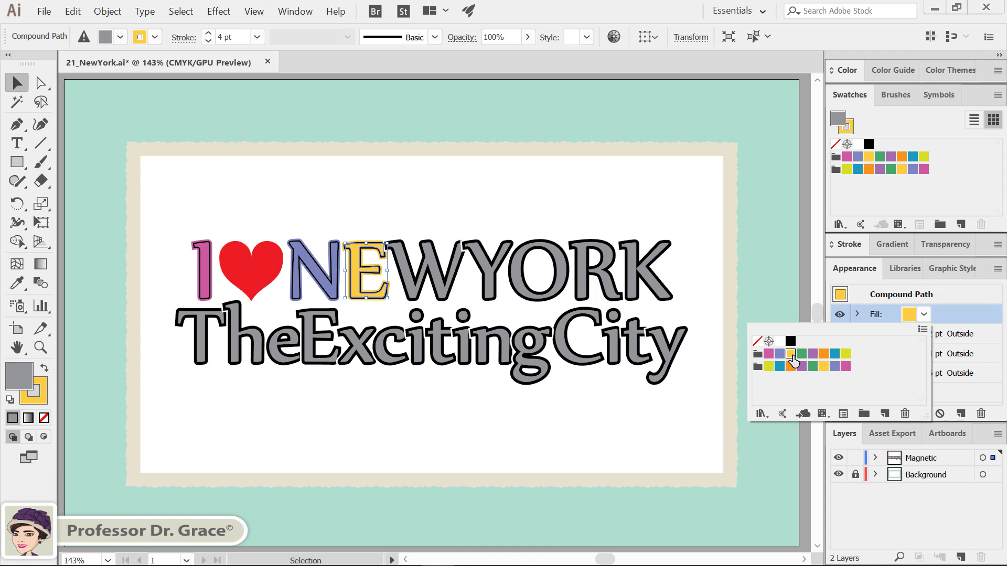
# - Change the fill and the 4 pt stroke of the W in NEWYORK to the green swatch
pyautogui.click(431, 282)
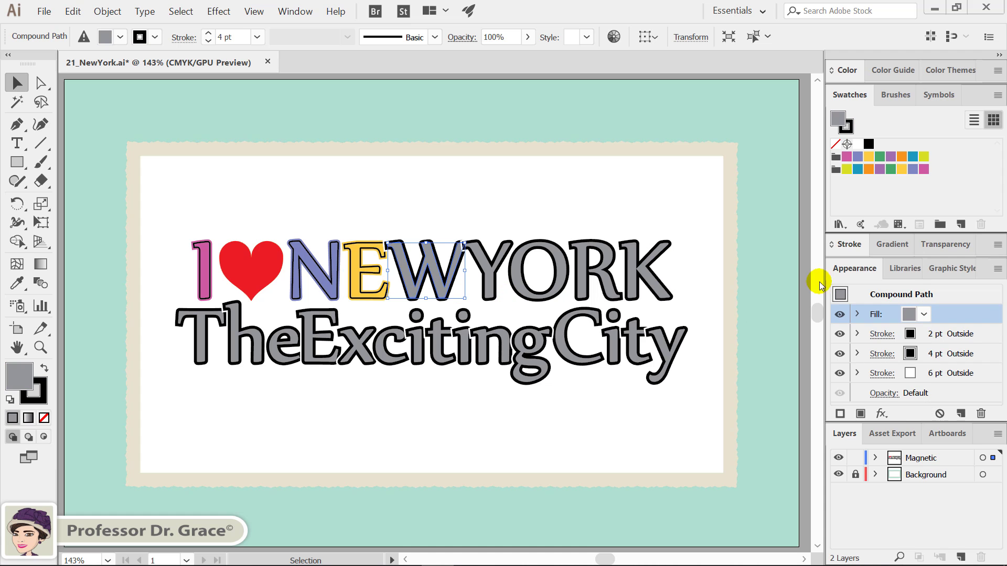
pyautogui.click(924, 315)
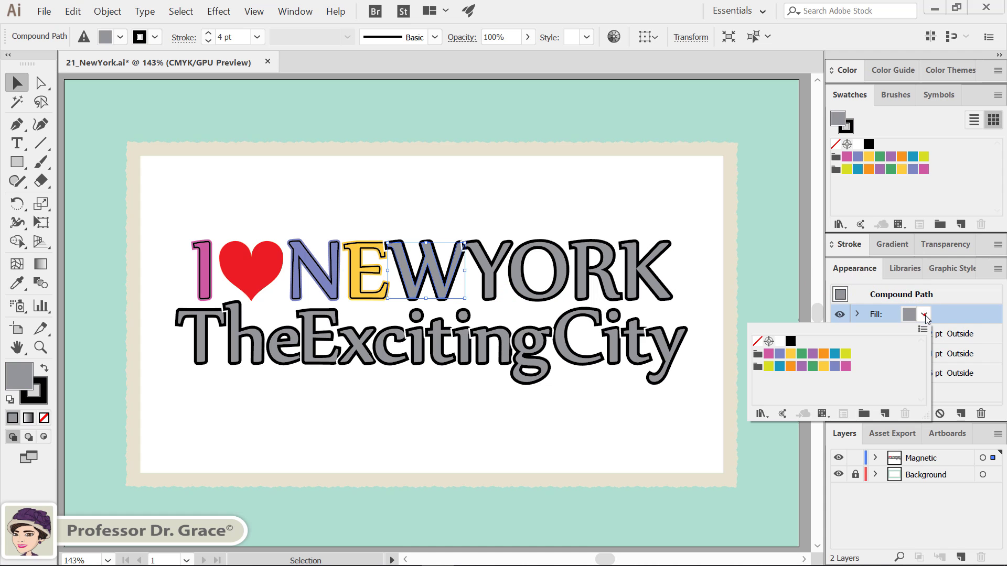
pyautogui.click(805, 353)
pyautogui.click(967, 352)
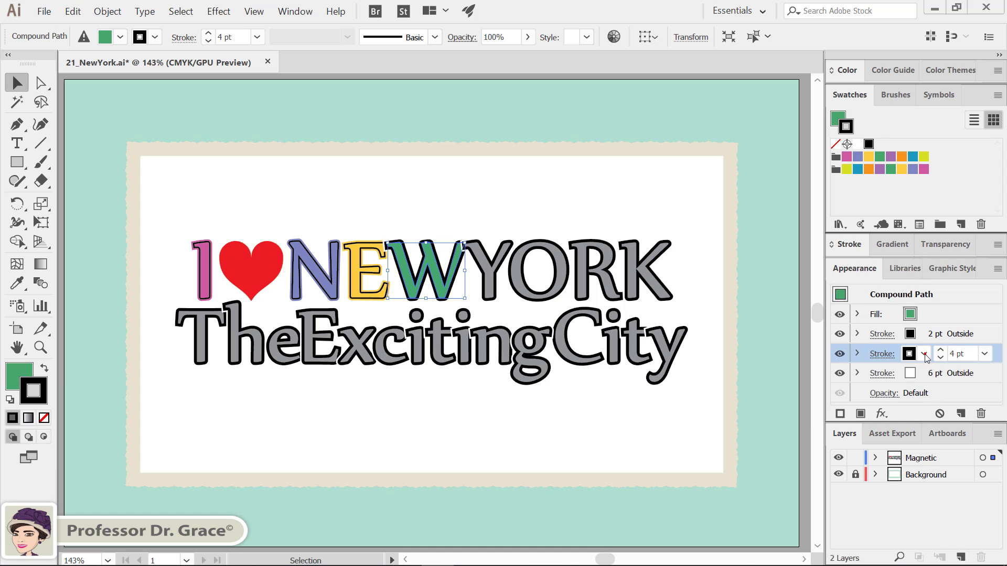
pyautogui.click(926, 357)
pyautogui.click(801, 393)
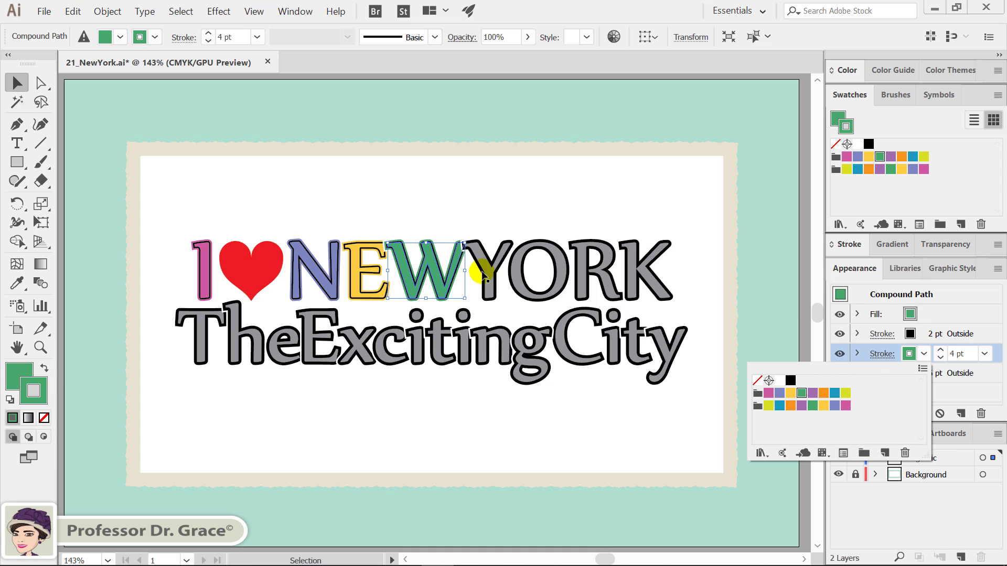
pyautogui.click(483, 275)
# - Change the fill and the 4 pt stroke of the Y in NEWYORK to the purple swatch
pyautogui.click(490, 269)
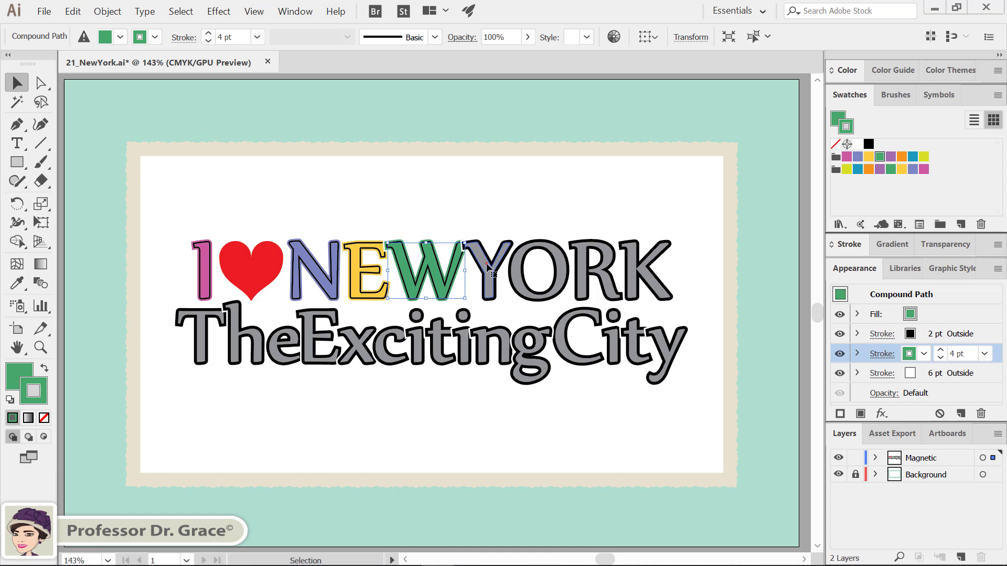
pyautogui.click(915, 315)
pyautogui.click(924, 314)
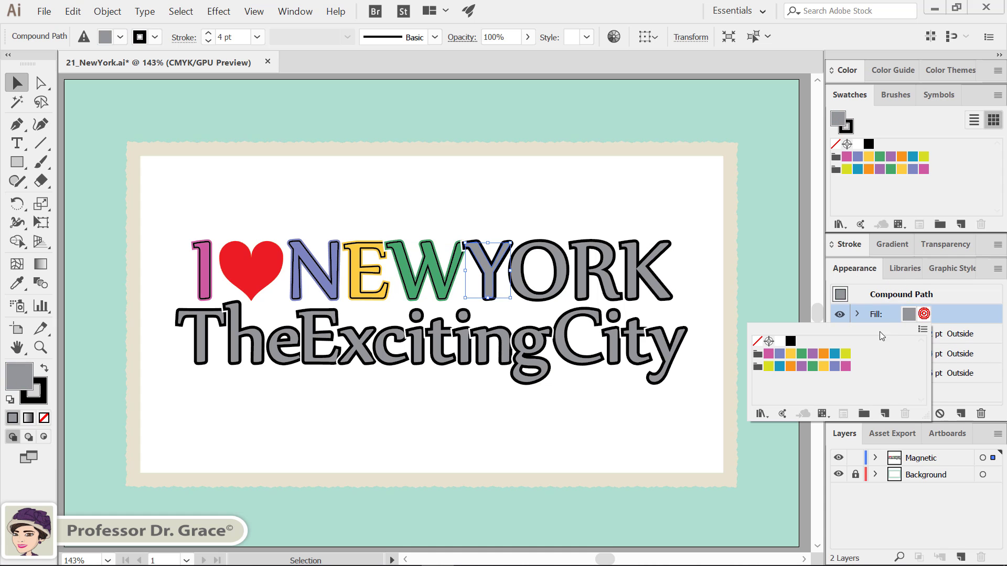
pyautogui.click(813, 353)
pyautogui.click(954, 355)
pyautogui.click(923, 355)
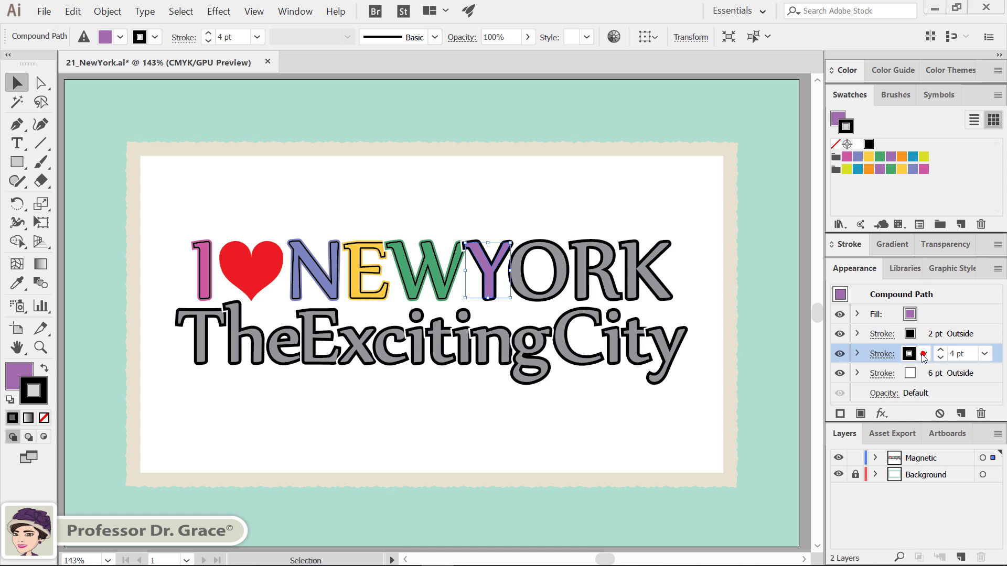
pyautogui.click(815, 395)
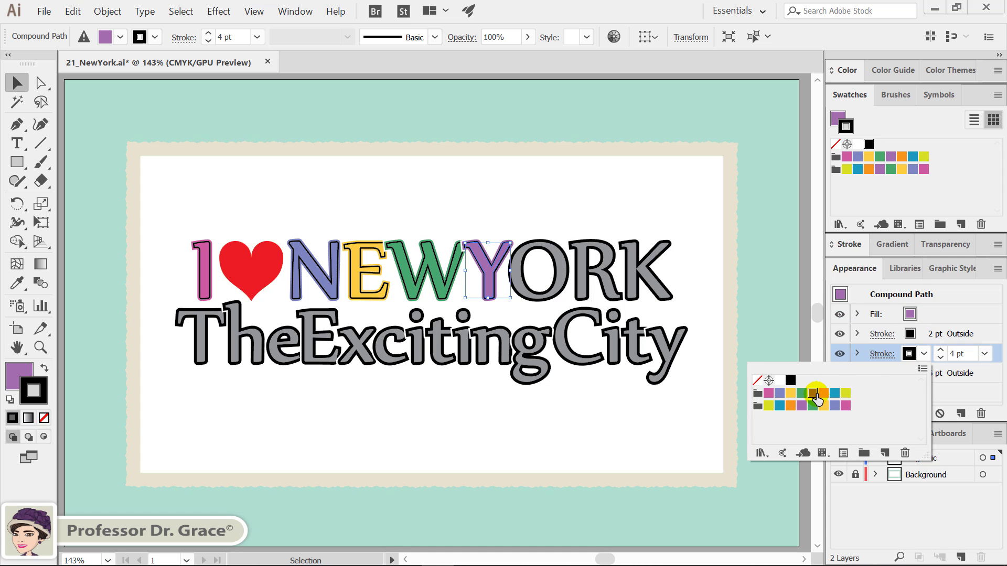
# - Change the fill and the 4 pt stroke of the O in NEWYORK to the orange swatch
pyautogui.click(732, 272)
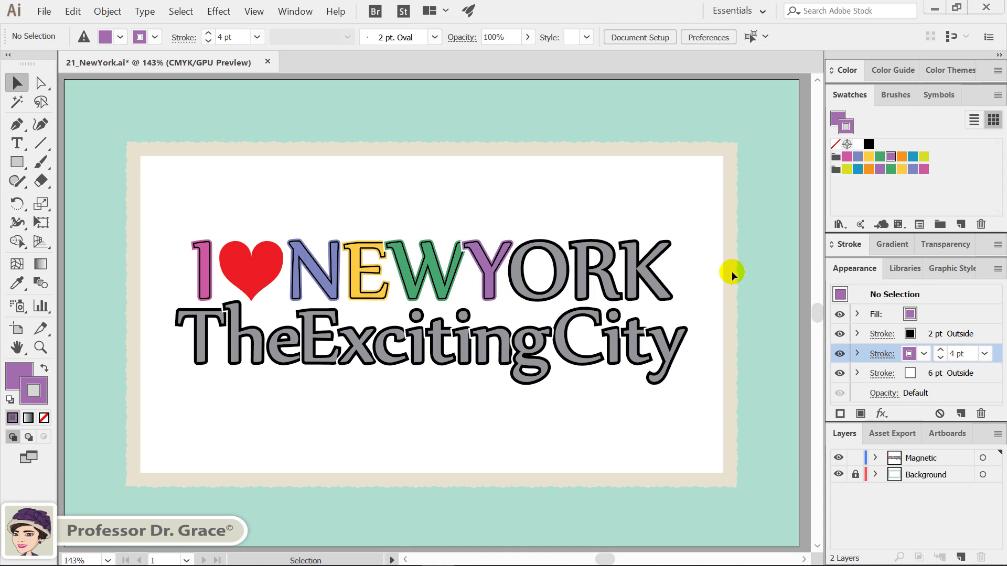
pyautogui.click(442, 222)
pyautogui.moveTo(546, 230); pyautogui.dragTo(544, 284)
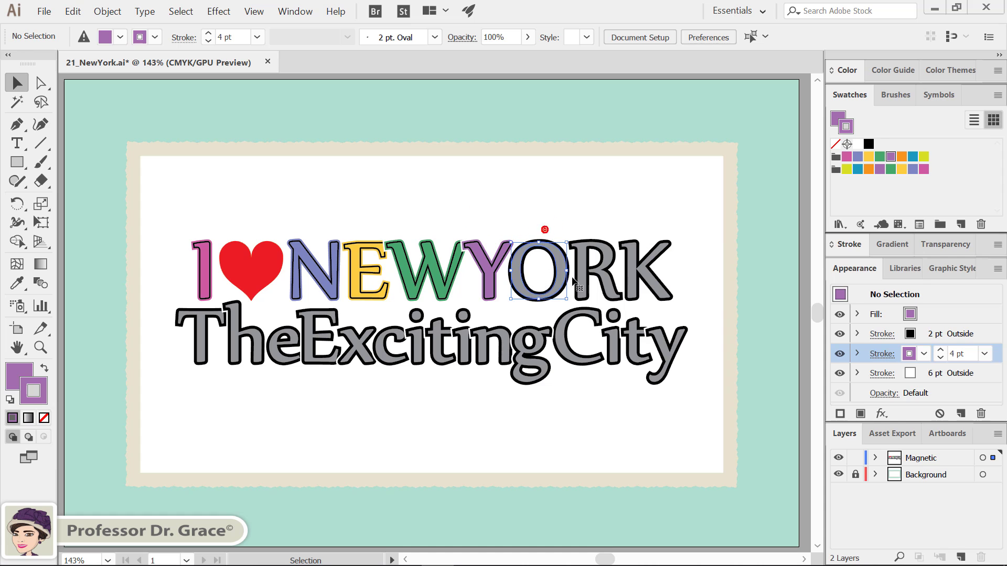
pyautogui.click(914, 314)
pyautogui.click(927, 313)
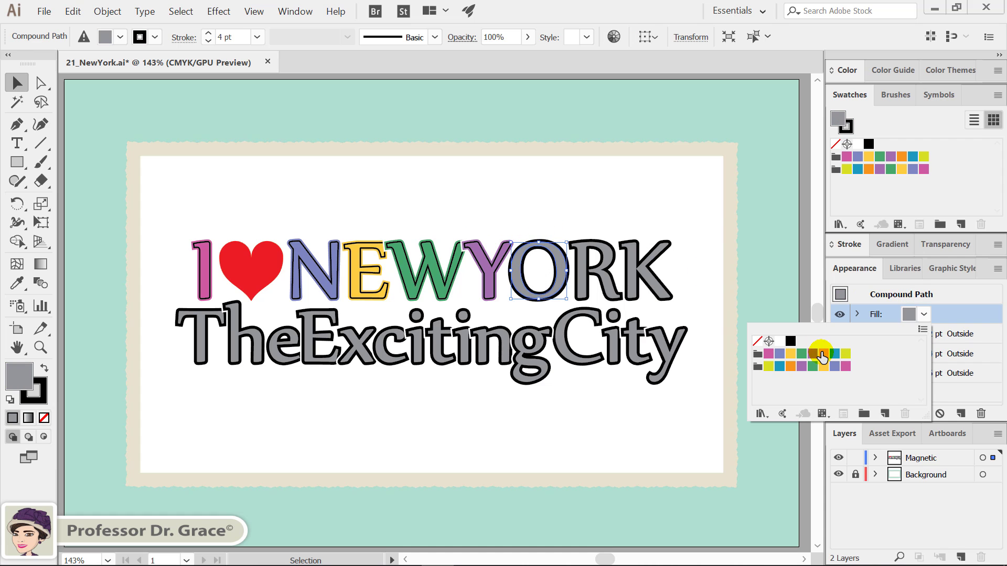
pyautogui.click(822, 354)
pyautogui.click(965, 350)
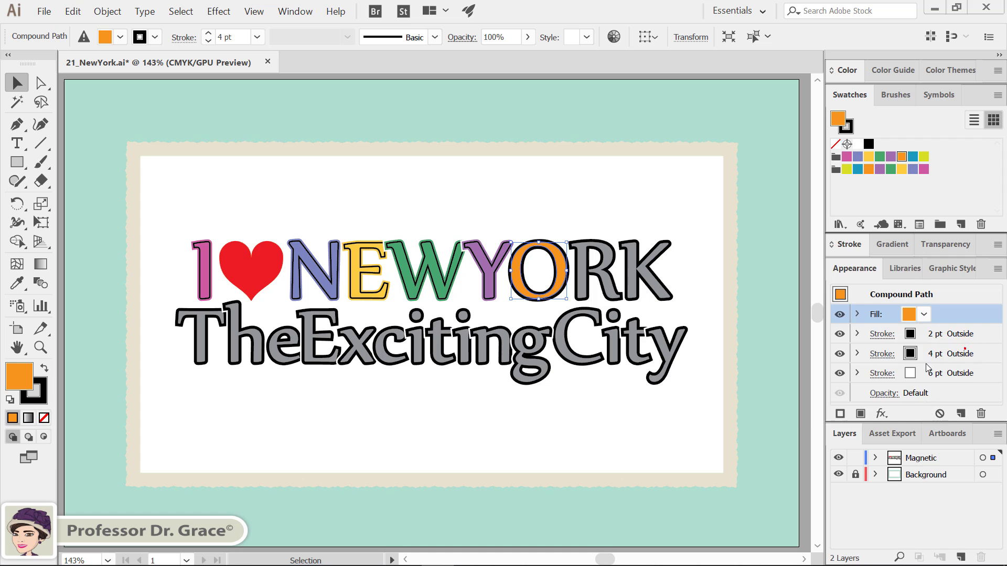
pyautogui.click(927, 359)
pyautogui.click(824, 394)
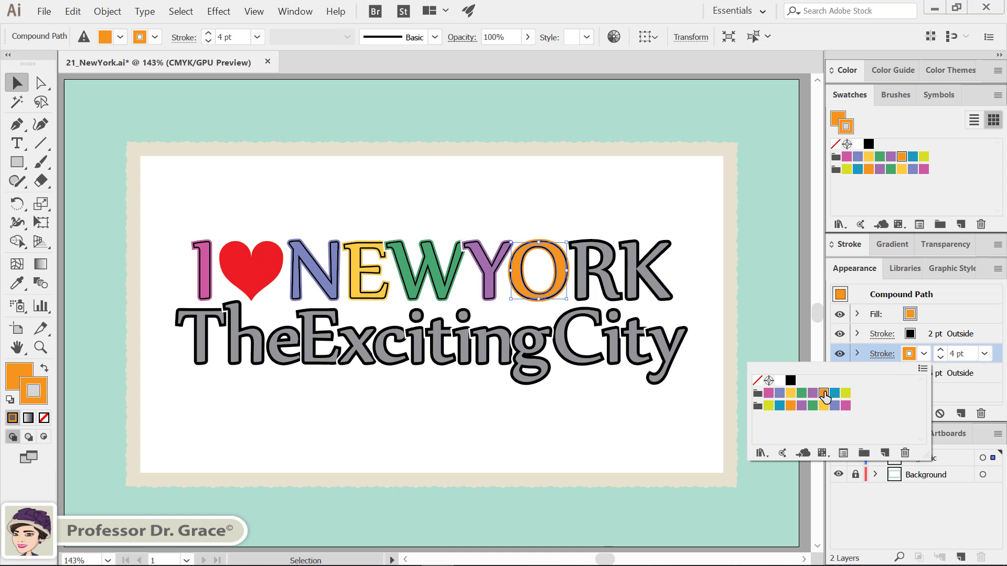
# - Change the fill and the 4 pt stroke of the R in NEWYORK to the blue swatch
pyautogui.click(578, 273)
pyautogui.click(595, 273)
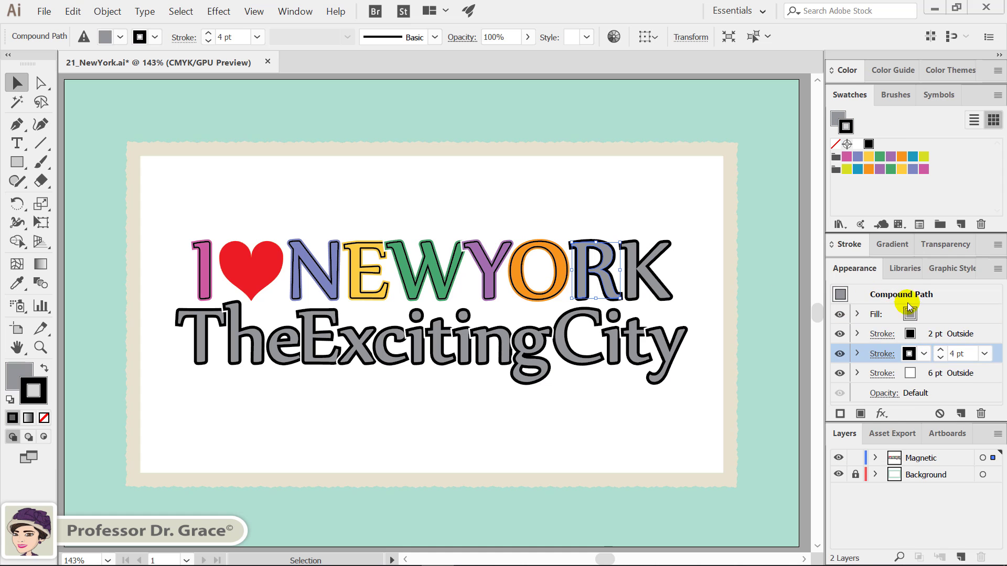
pyautogui.click(924, 315)
pyautogui.click(925, 315)
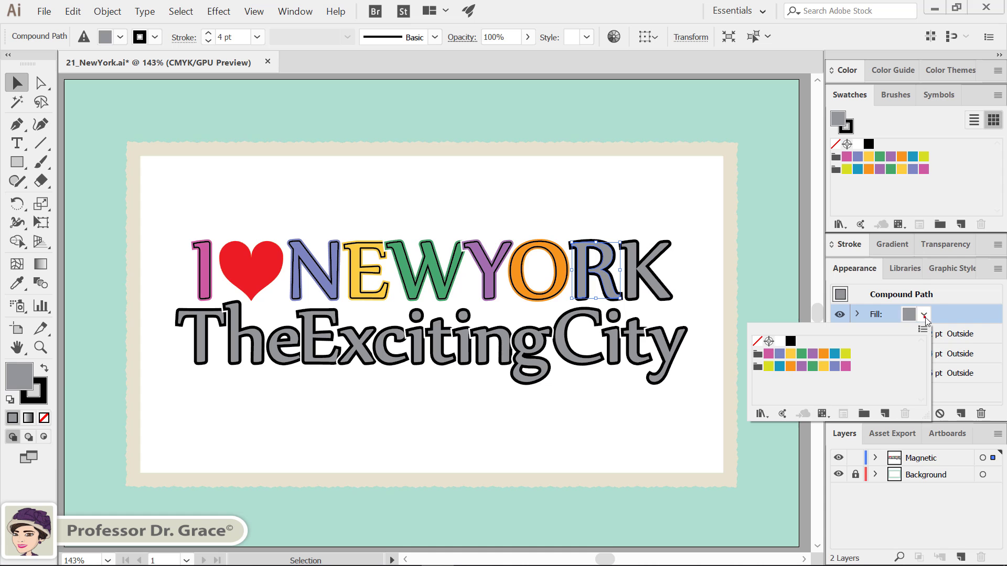
pyautogui.click(834, 353)
pyautogui.click(967, 356)
pyautogui.click(917, 355)
pyautogui.click(926, 355)
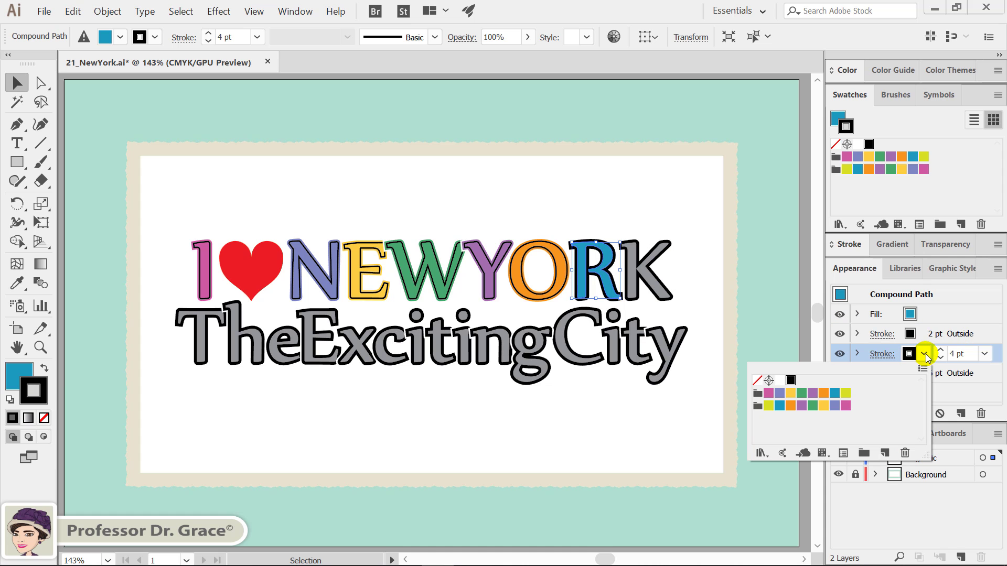
pyautogui.click(834, 393)
# - Change the fill and the 4 pt stroke of the K in NEWYORK to the lime swatch, and deselect the letter
pyautogui.click(651, 263)
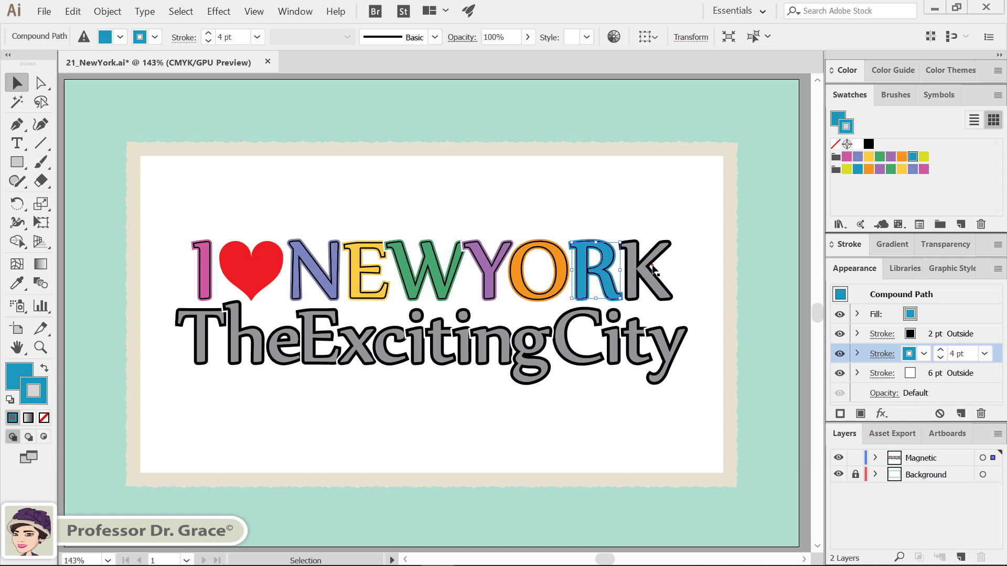
pyautogui.click(634, 275)
pyautogui.click(920, 310)
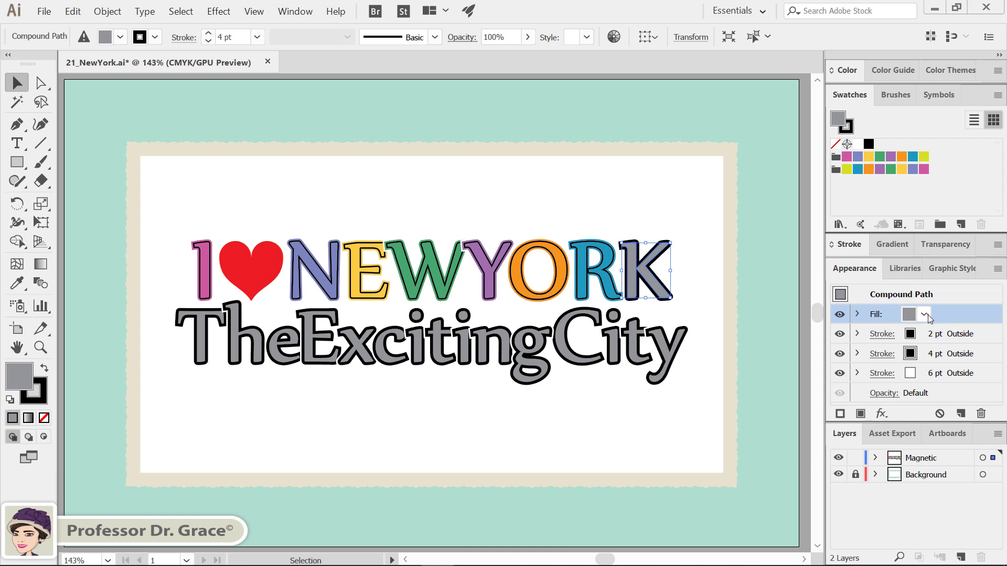
pyautogui.click(925, 314)
pyautogui.click(846, 353)
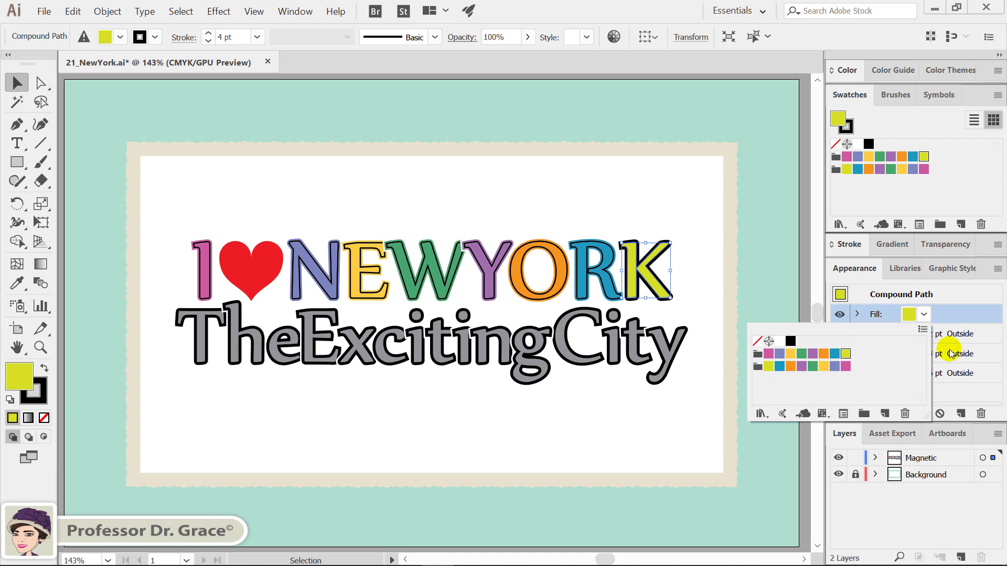
pyautogui.click(950, 351)
pyautogui.click(948, 349)
pyautogui.click(924, 354)
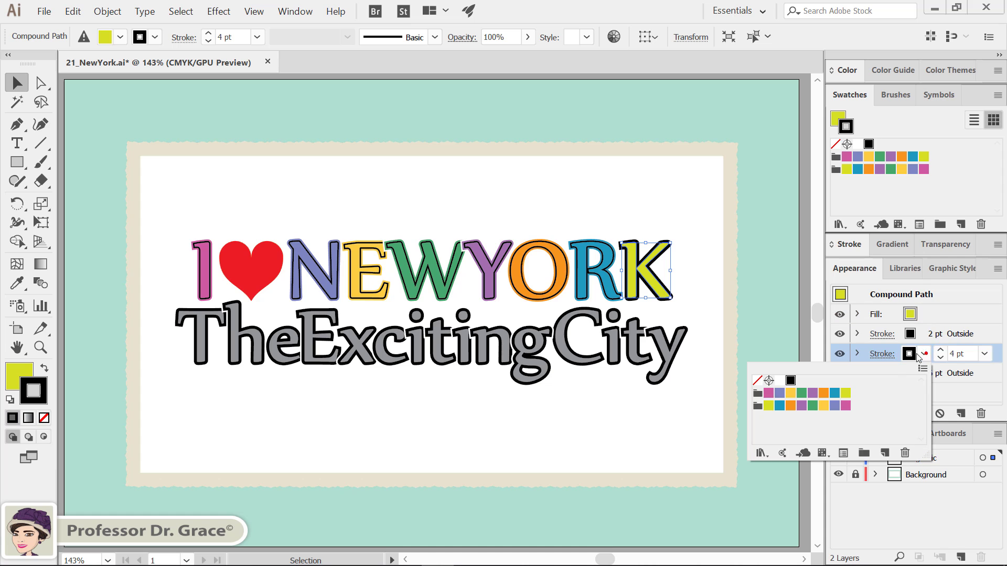
pyautogui.click(846, 395)
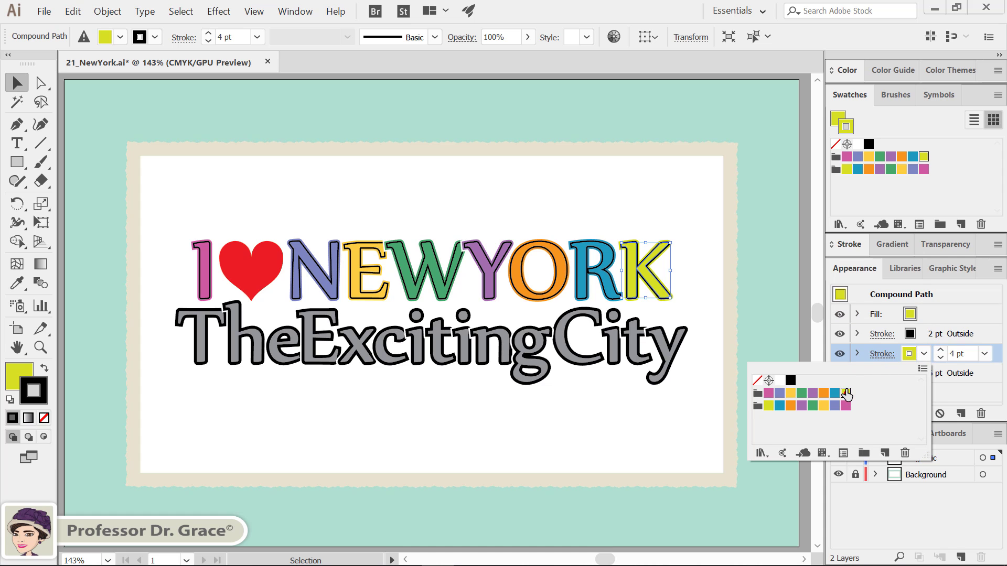
pyautogui.click(695, 231)
pyautogui.click(436, 221)
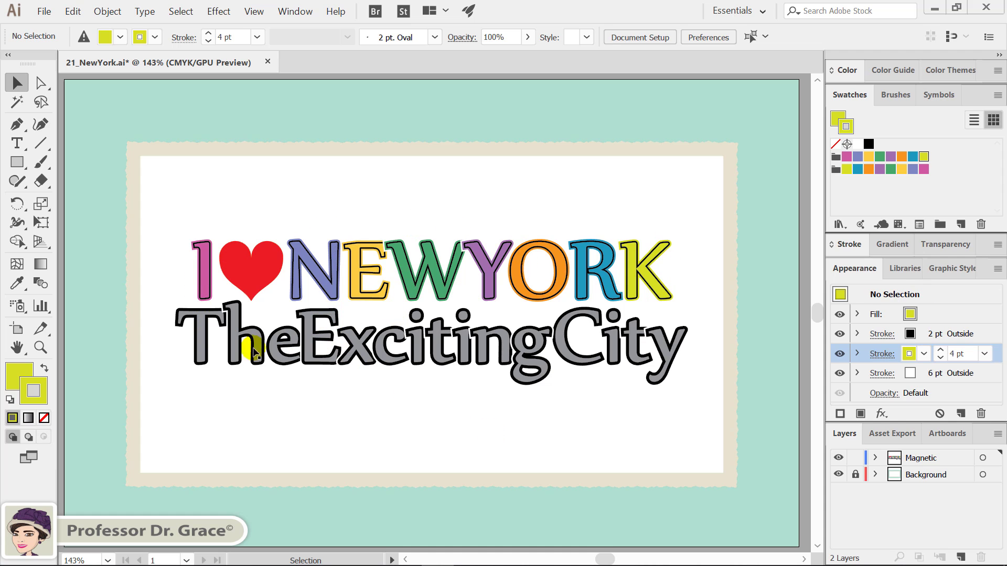
# - Change the 4 pt stroke and the fill of the T in TheExcitingCity to the lime swatch
pyautogui.click(205, 320)
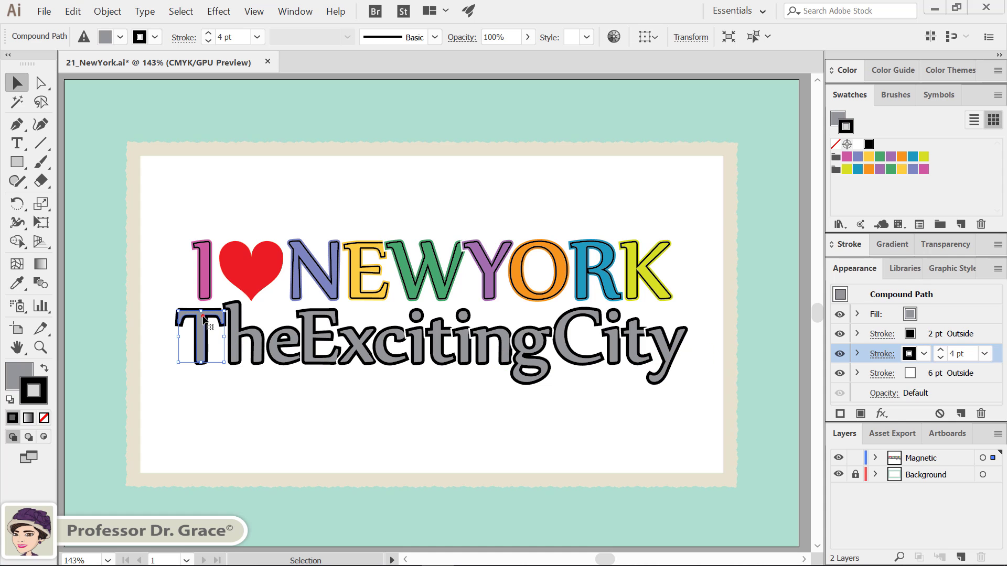
pyautogui.click(924, 355)
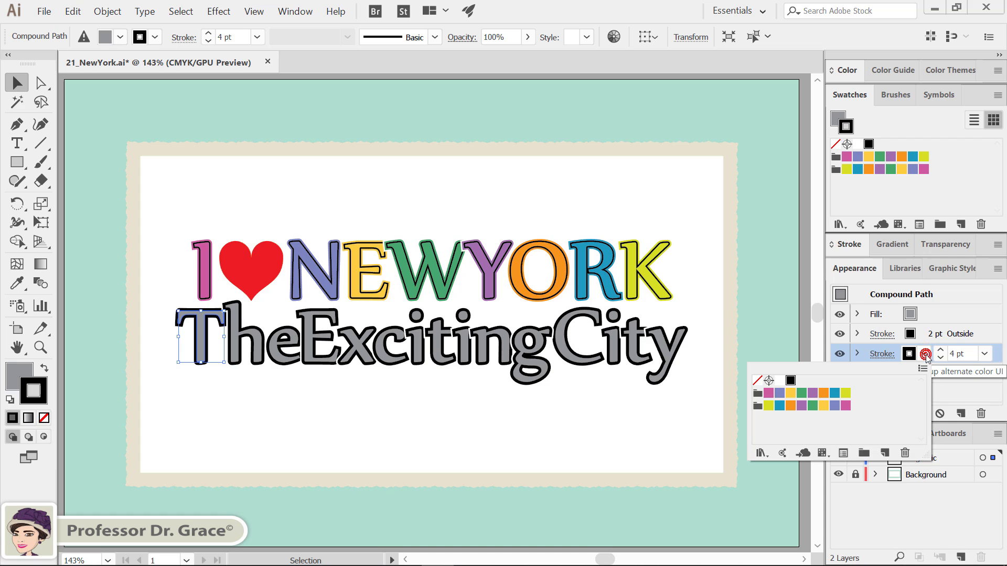
pyautogui.click(768, 408)
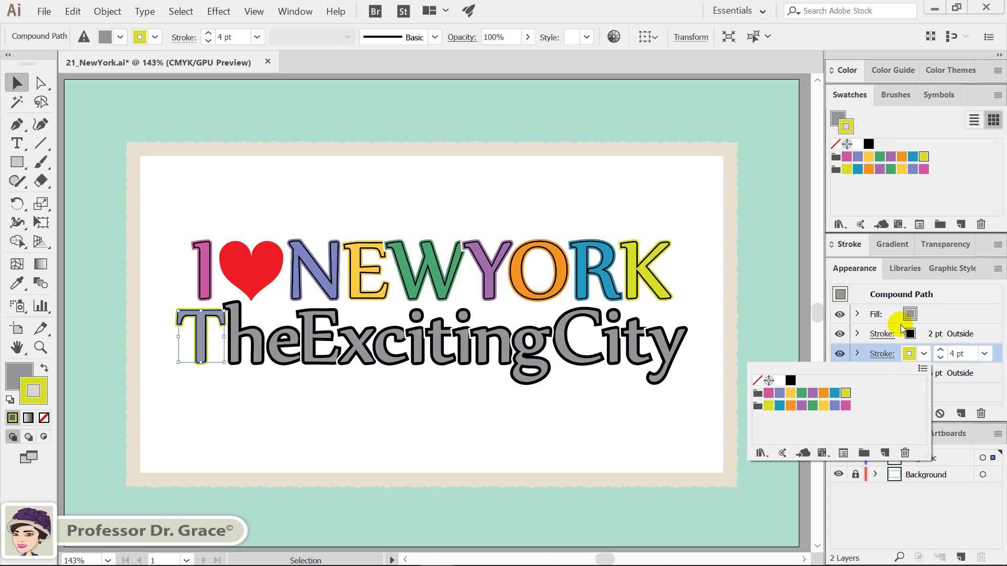
pyautogui.click(922, 314)
pyautogui.click(922, 313)
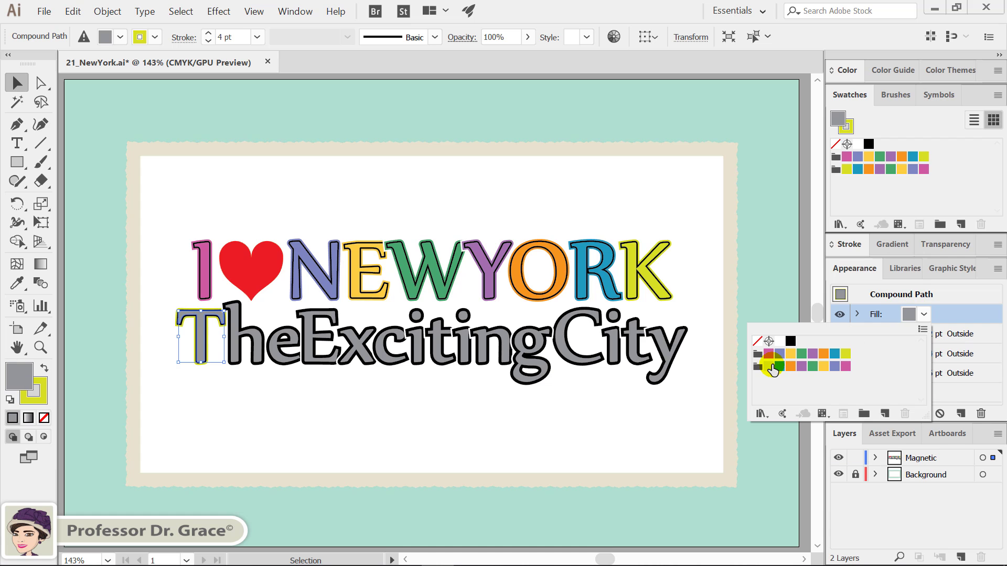
pyautogui.click(768, 367)
# - Change the 4 pt stroke and the fill of the h in TheExcitingCity to the blue swatch
pyautogui.click(258, 346)
pyautogui.click(258, 347)
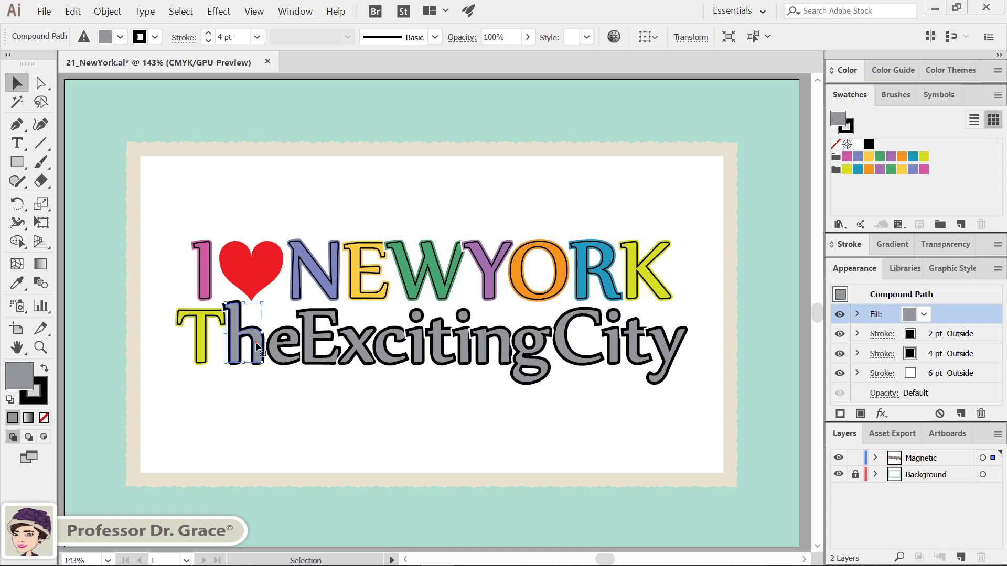
pyautogui.click(933, 354)
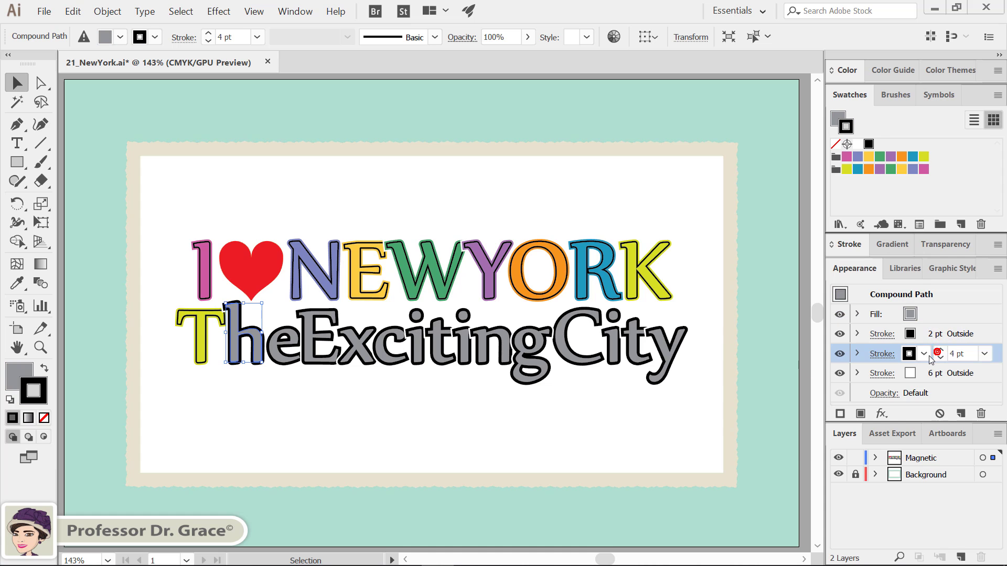
pyautogui.click(924, 354)
pyautogui.click(779, 405)
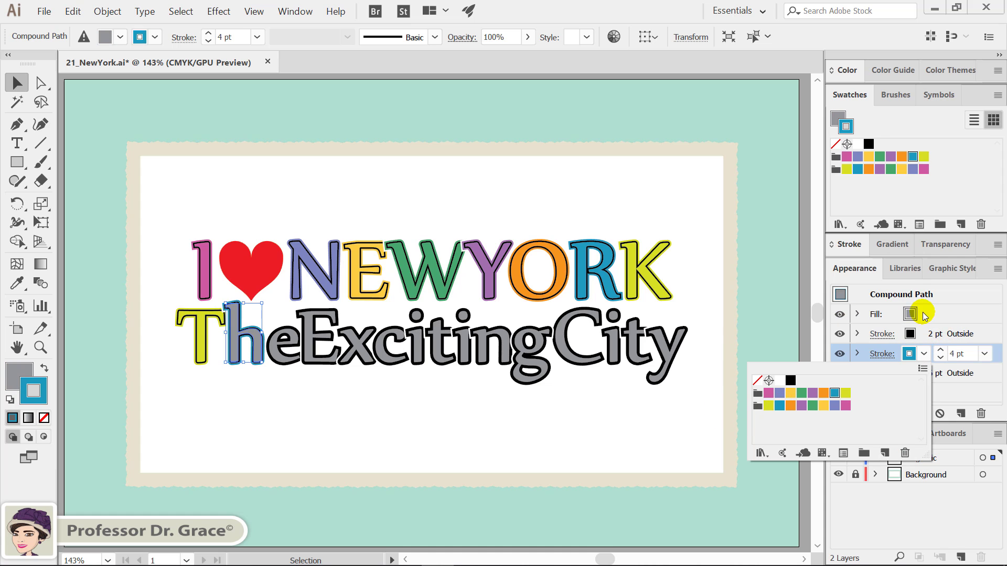
pyautogui.click(924, 315)
pyautogui.click(924, 316)
pyautogui.click(924, 316)
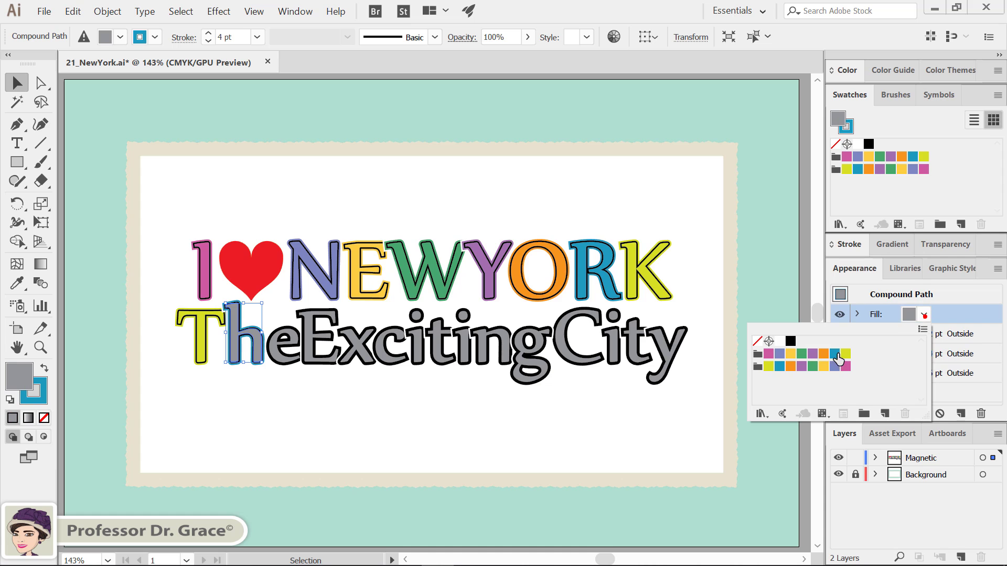
pyautogui.click(780, 367)
# - Change the 4 pt stroke and the fill of the lowercase e in TheExcitingCity to the orange swatch
pyautogui.click(276, 343)
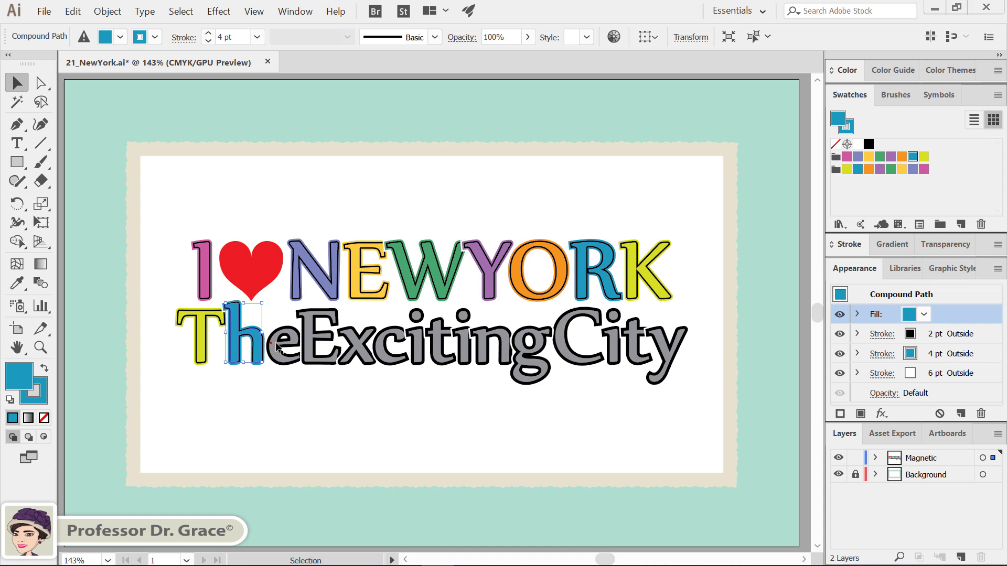
pyautogui.click(276, 344)
pyautogui.click(923, 354)
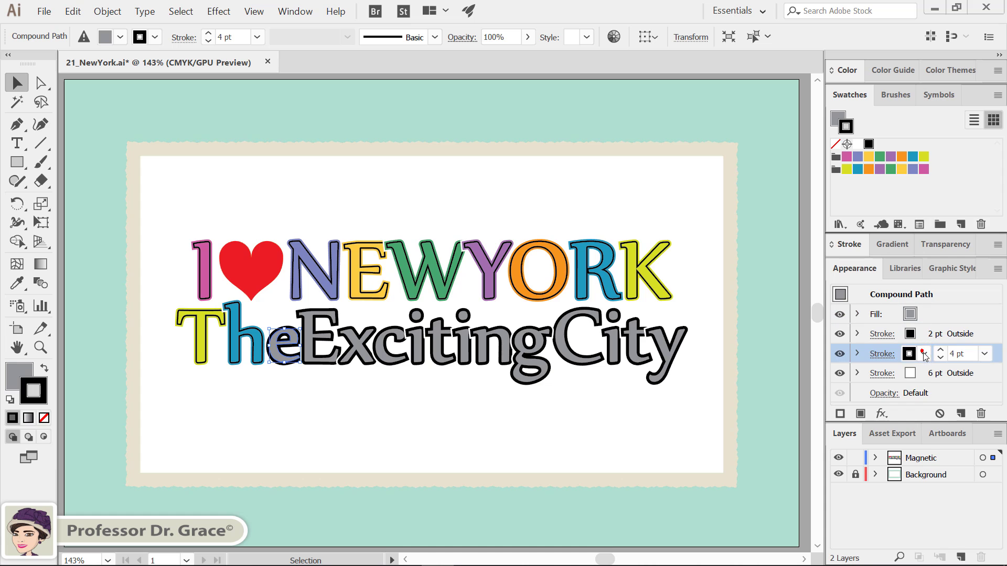
pyautogui.click(924, 354)
pyautogui.click(791, 412)
pyautogui.click(924, 314)
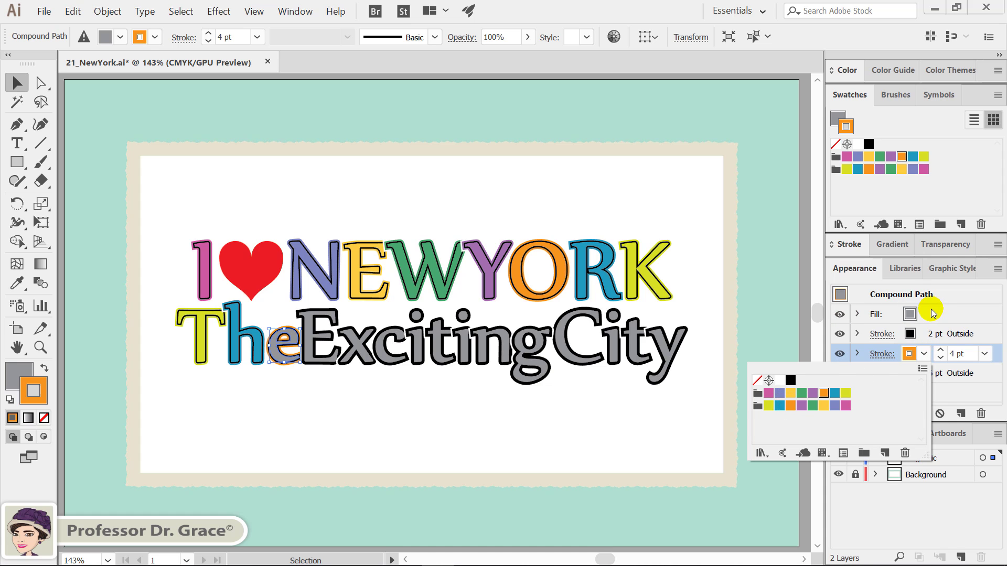
pyautogui.click(923, 314)
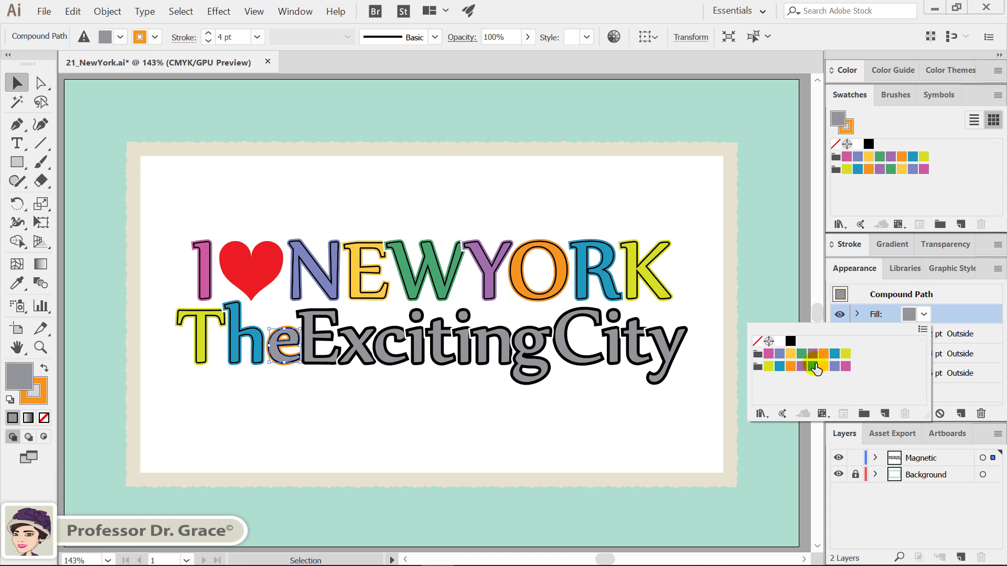
pyautogui.click(786, 372)
# - Change the fill and the 4 pt stroke of the capital E in TheExcitingCity to the purple swatch
pyautogui.click(318, 359)
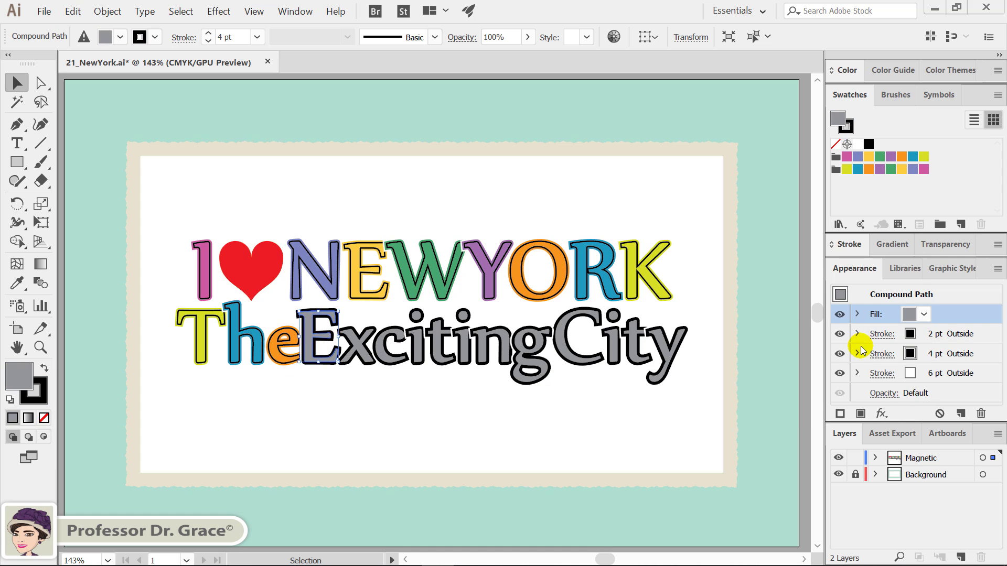
pyautogui.click(924, 314)
pyautogui.click(790, 367)
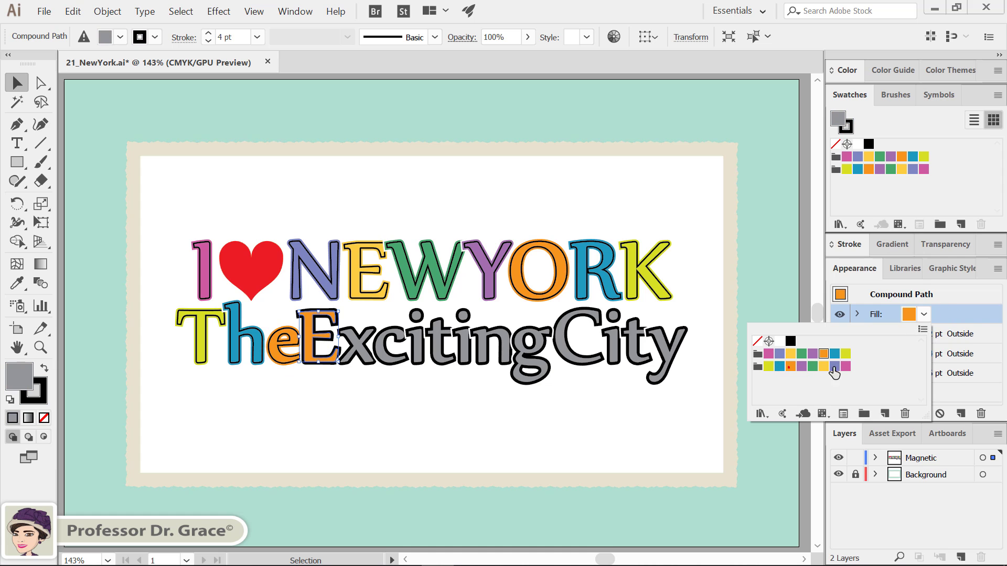
pyautogui.click(802, 367)
pyautogui.click(960, 358)
pyautogui.click(926, 354)
pyautogui.click(924, 353)
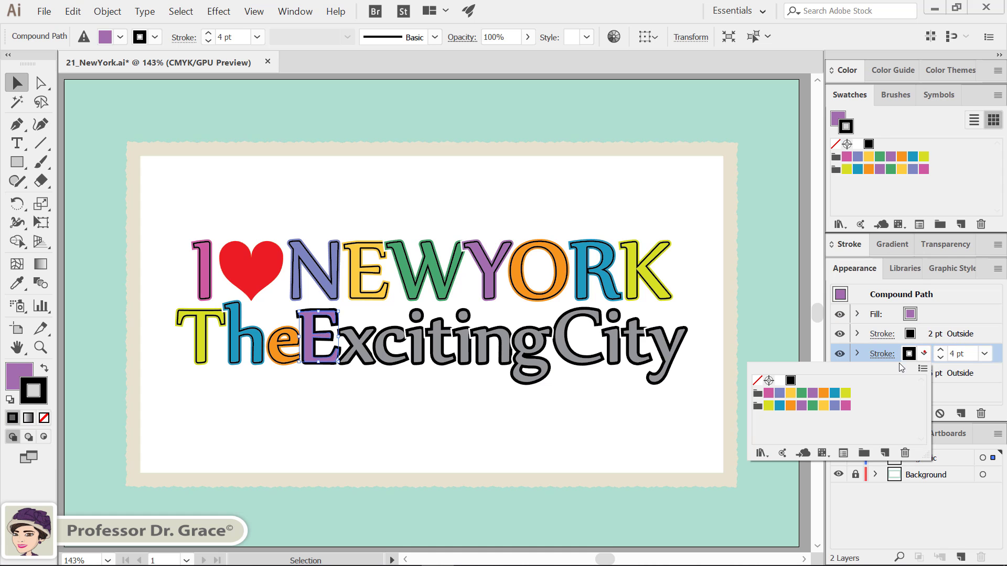
pyautogui.click(803, 407)
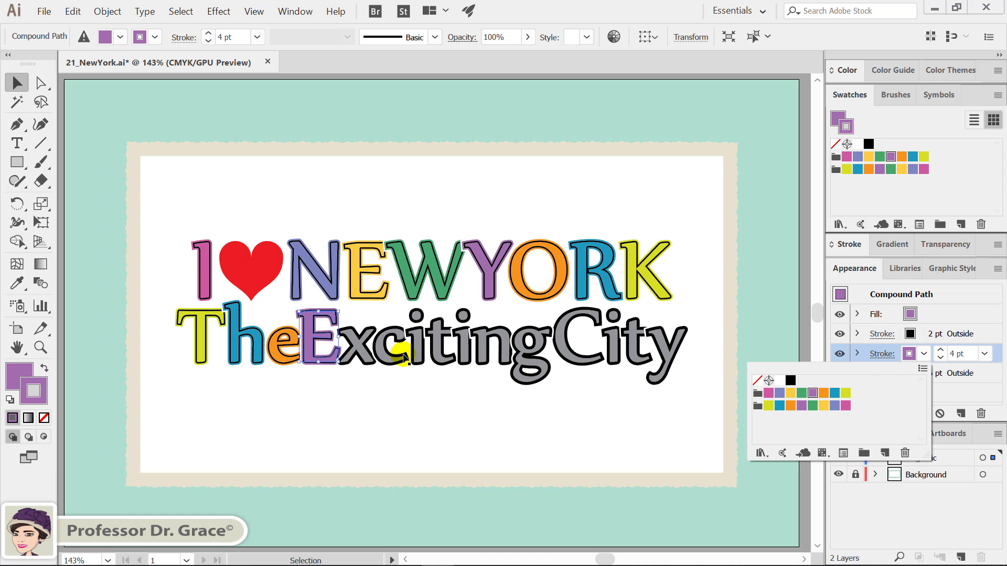
# - Change the fill and the 4 pt stroke of the x in TheExcitingCity to the green swatch
pyautogui.click(359, 357)
pyautogui.click(362, 351)
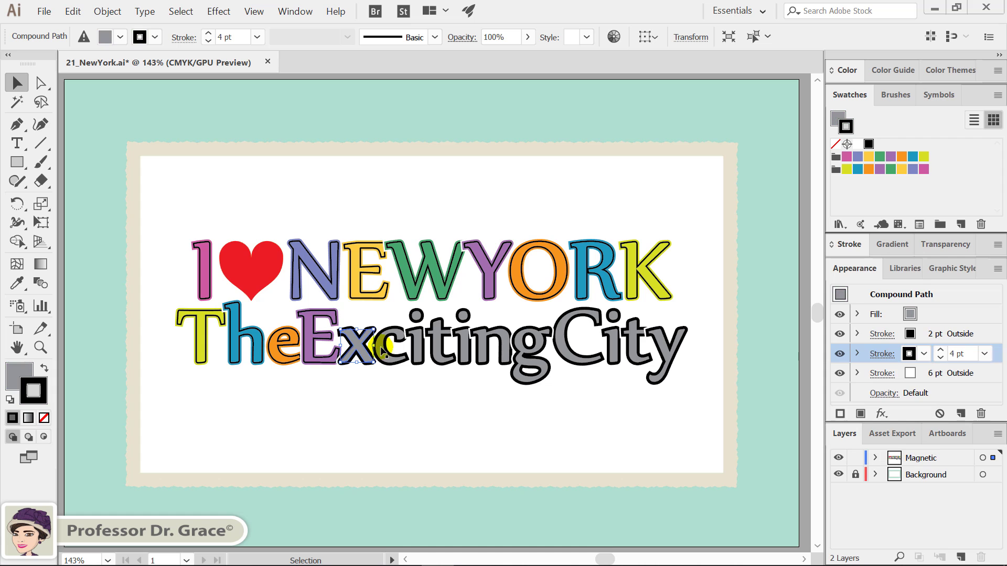
pyautogui.click(920, 314)
pyautogui.click(922, 314)
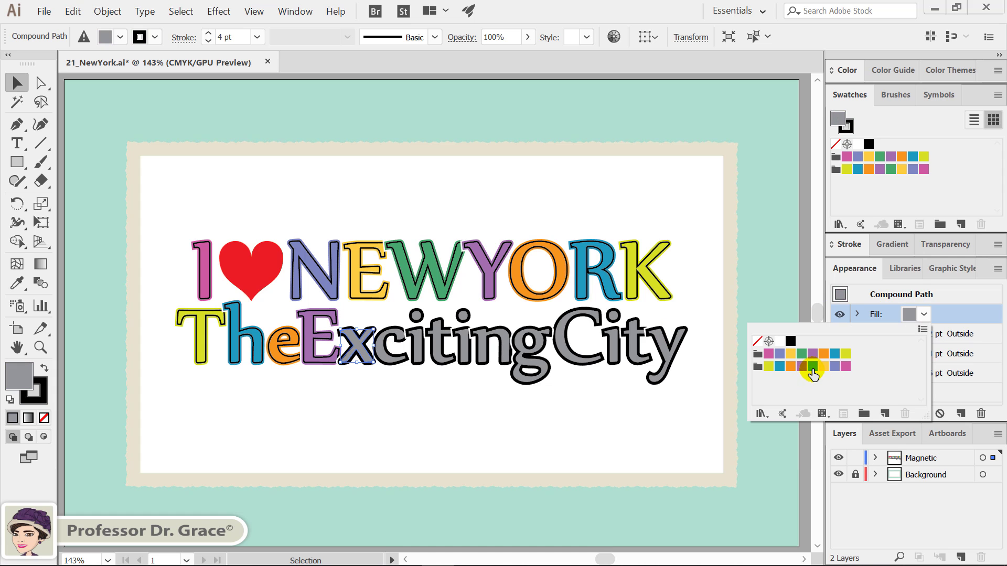
pyautogui.click(813, 374)
pyautogui.click(958, 358)
pyautogui.click(910, 355)
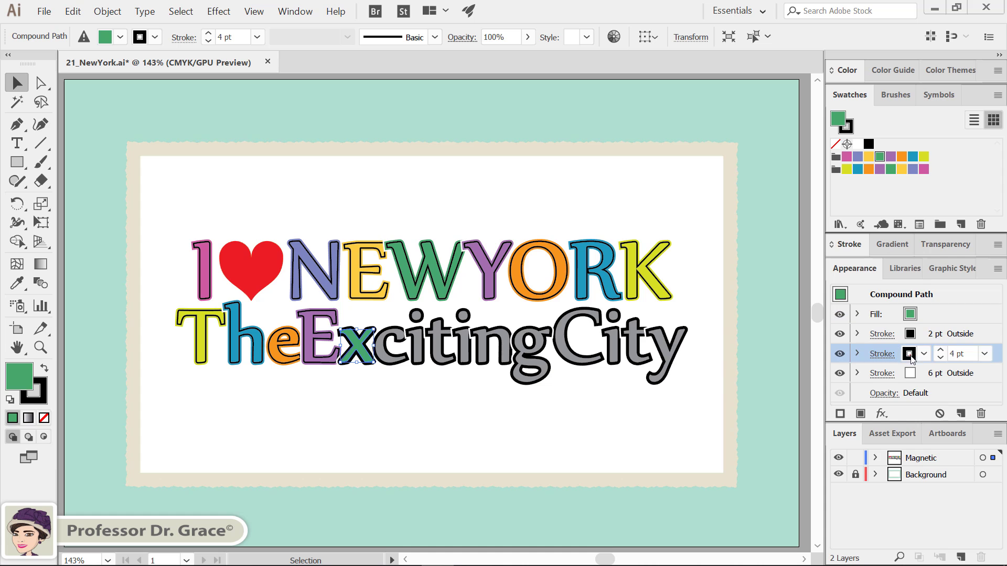
pyautogui.click(923, 355)
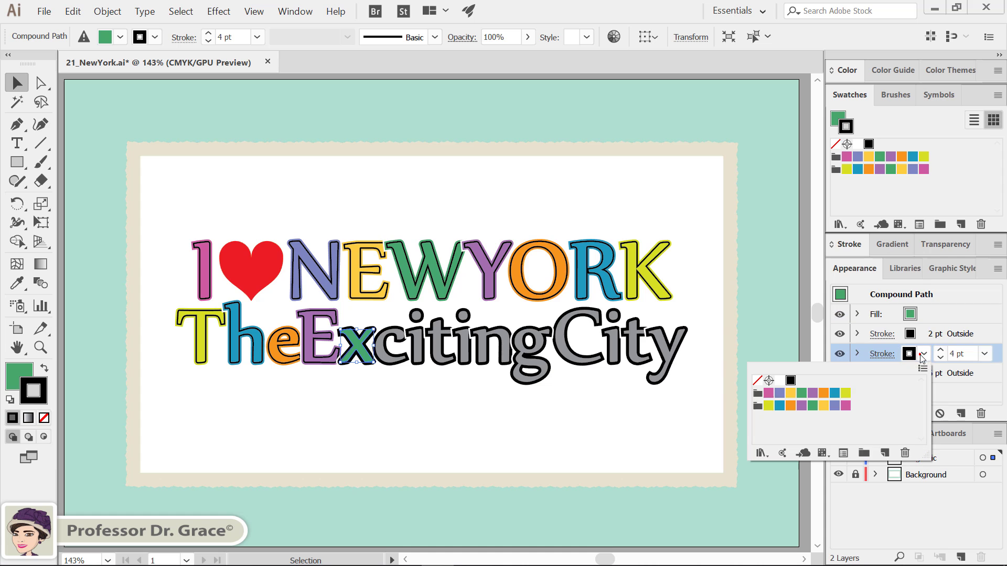
pyautogui.click(813, 407)
# - Change the fill and the 4 pt stroke of the lowercase c in TheExcitingCity to the yellow swatch
pyautogui.click(393, 361)
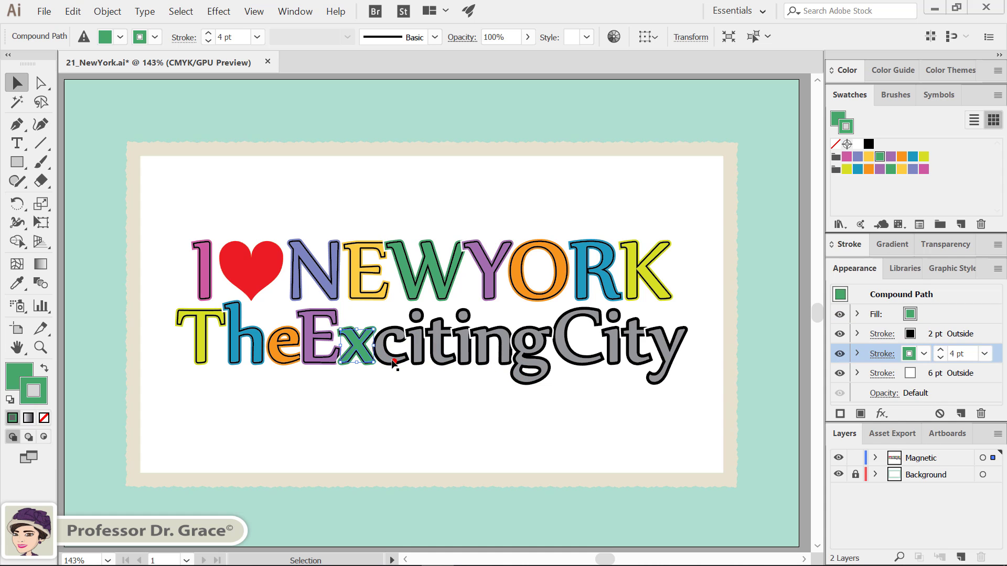
pyautogui.click(392, 360)
pyautogui.click(921, 314)
pyautogui.click(927, 313)
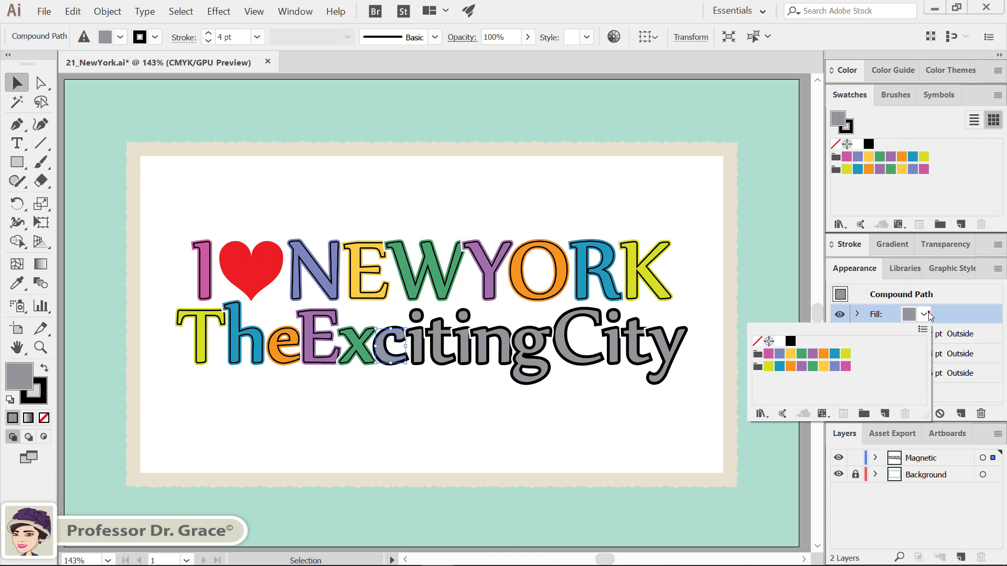
pyautogui.click(823, 366)
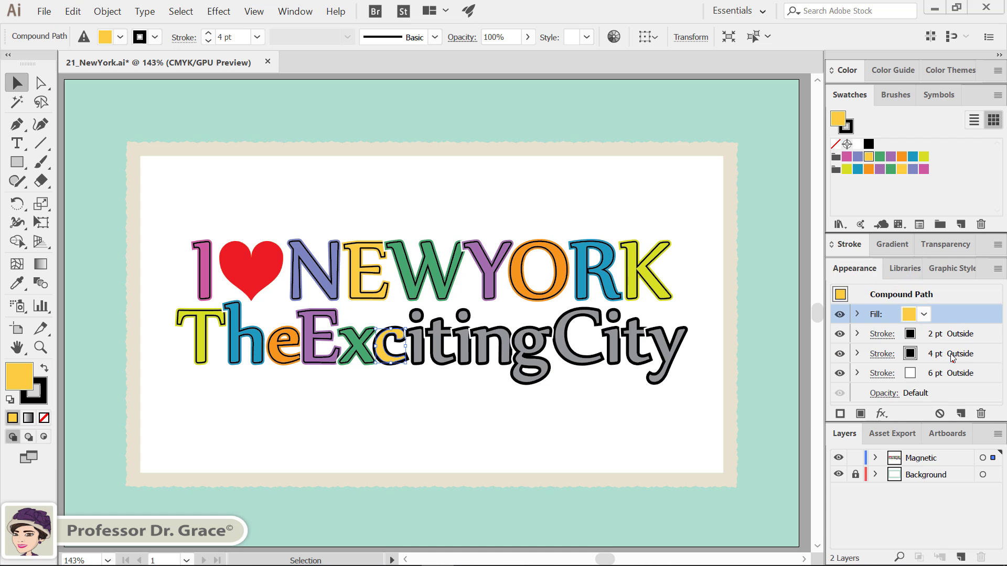
pyautogui.click(953, 355)
pyautogui.click(924, 355)
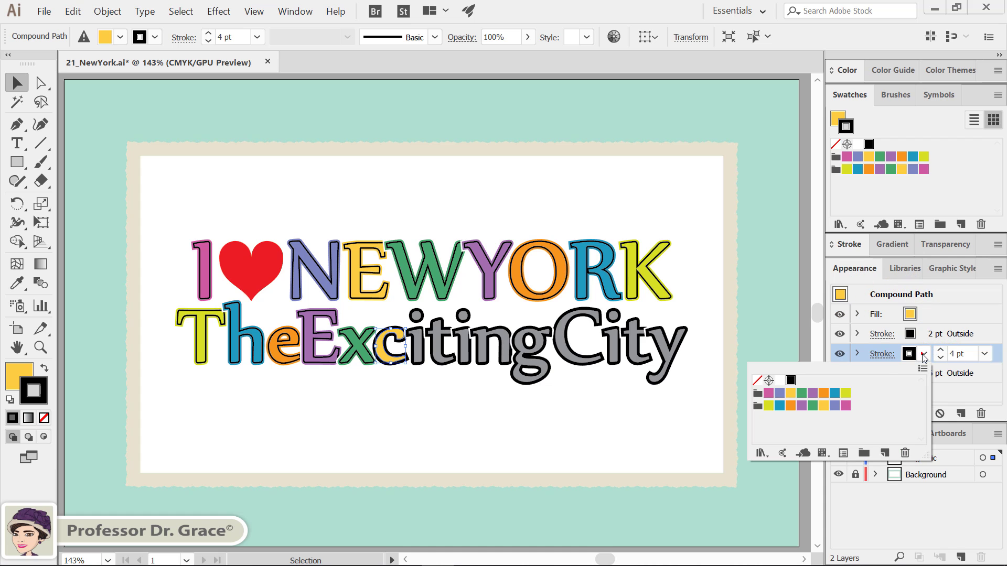
pyautogui.click(825, 409)
# - Change the fill and the 4 pt stroke of the first i in Exciting to the periwinkle swatch
pyautogui.click(420, 353)
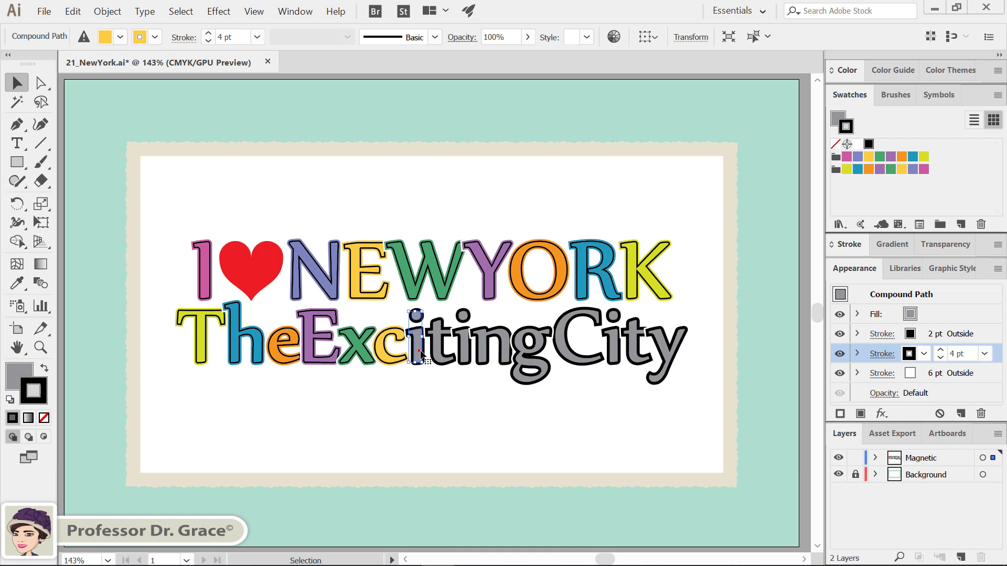
pyautogui.click(910, 314)
pyautogui.click(925, 315)
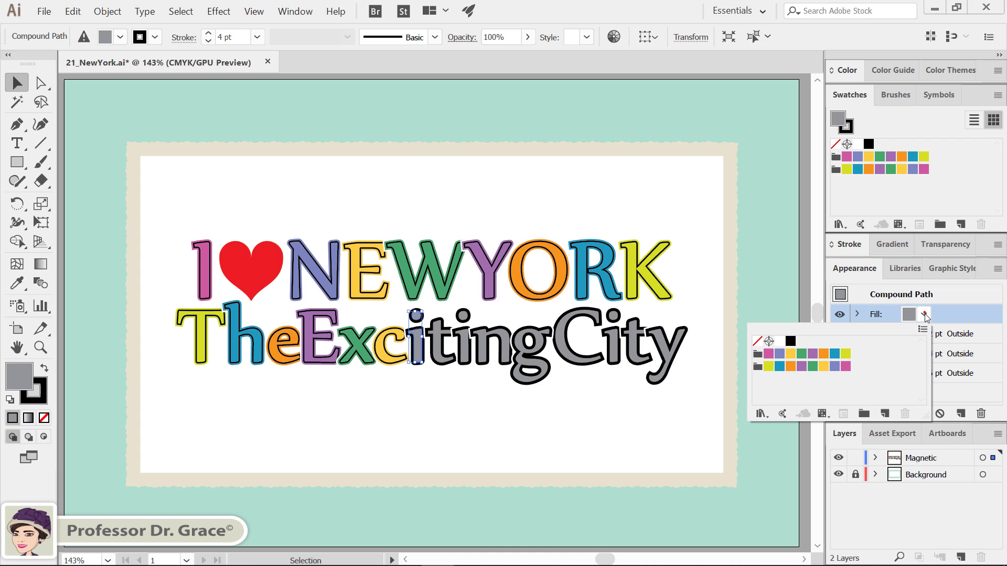
pyautogui.click(836, 366)
pyautogui.click(950, 349)
pyautogui.click(944, 355)
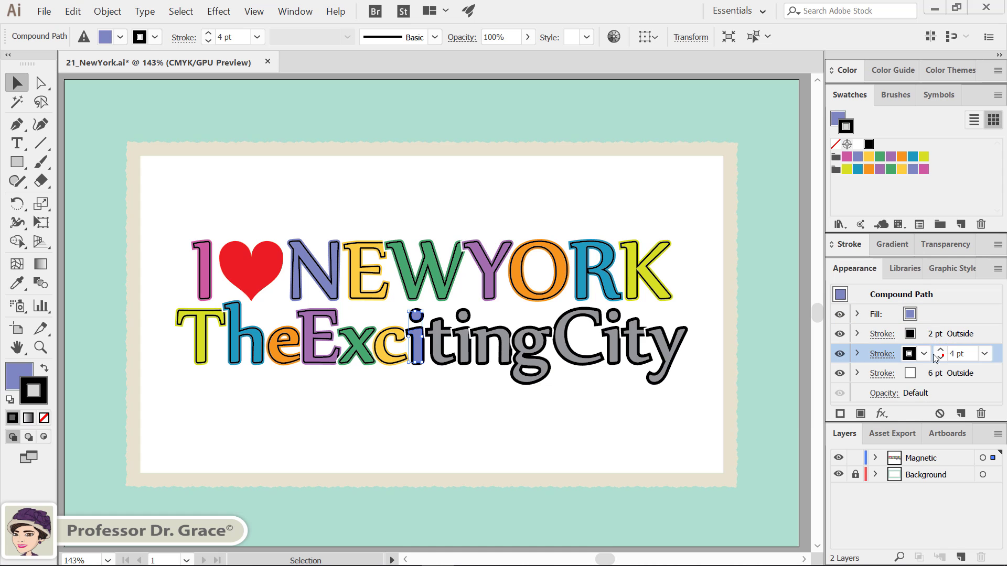
pyautogui.click(924, 355)
pyautogui.click(780, 393)
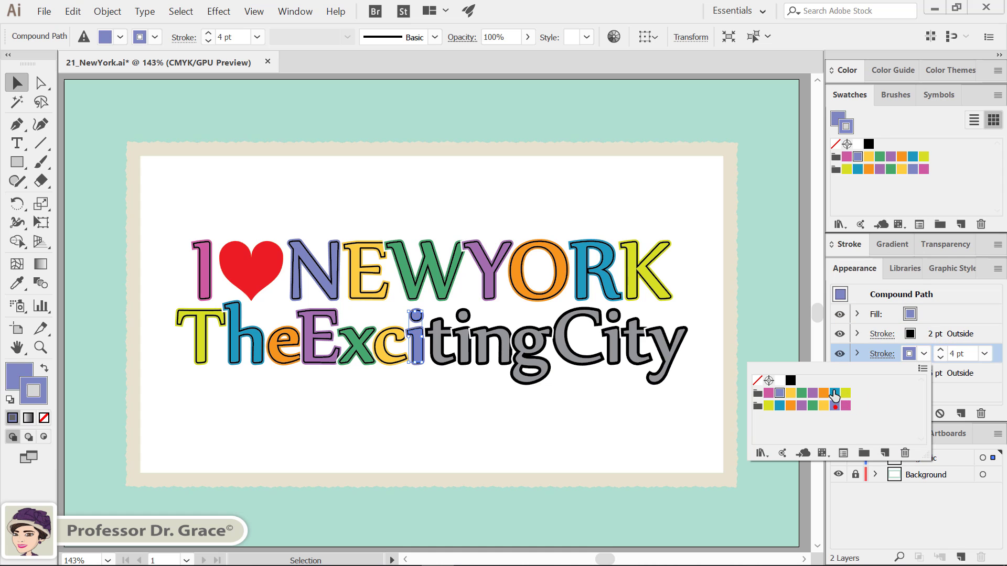
# - Change the fill and the 4 pt stroke of the t in Exciting to the pink swatch and deselect the letter
pyautogui.click(451, 366)
pyautogui.click(440, 361)
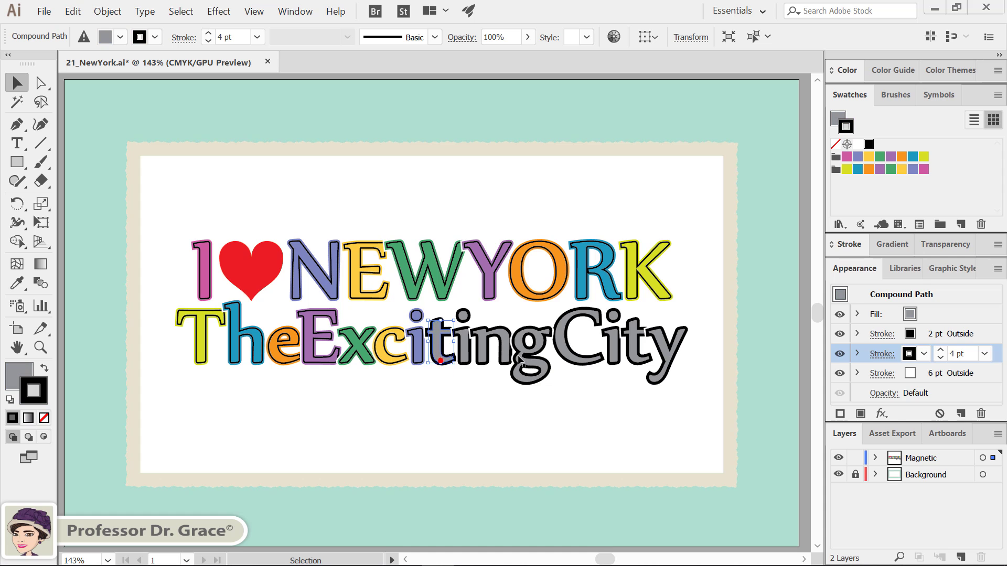
pyautogui.click(923, 312)
pyautogui.click(924, 315)
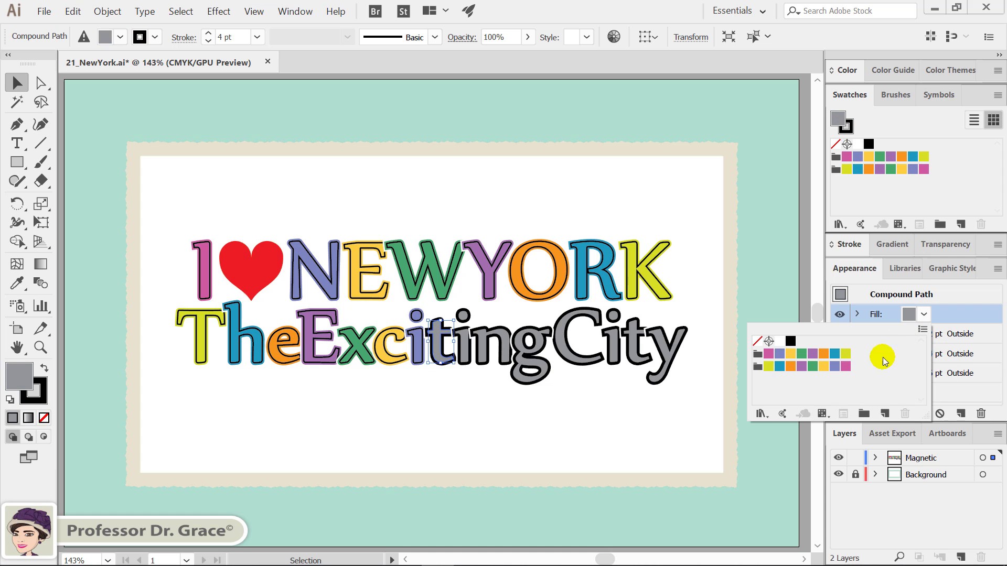
pyautogui.click(844, 366)
pyautogui.click(963, 358)
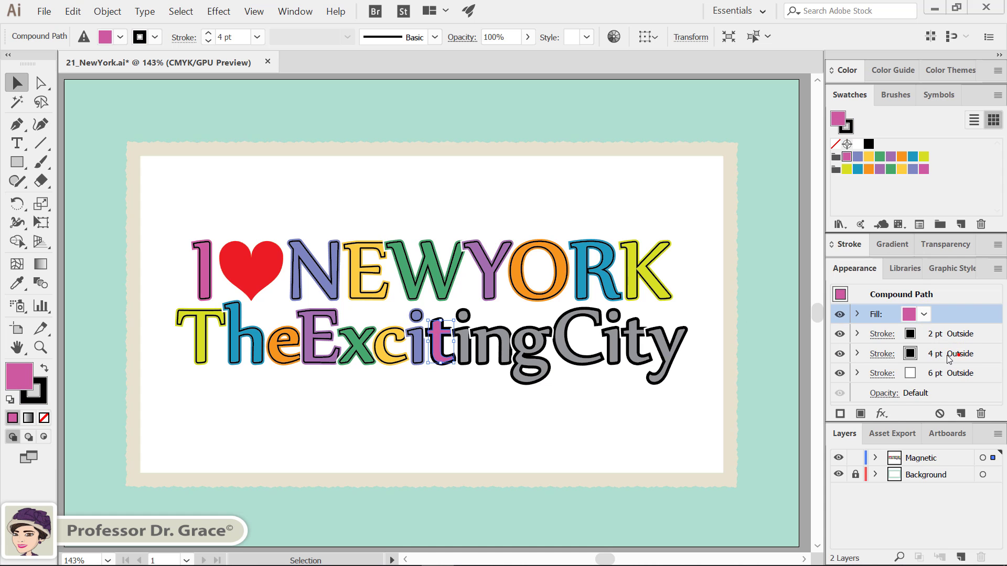
pyautogui.click(947, 355)
pyautogui.click(925, 355)
pyautogui.click(845, 407)
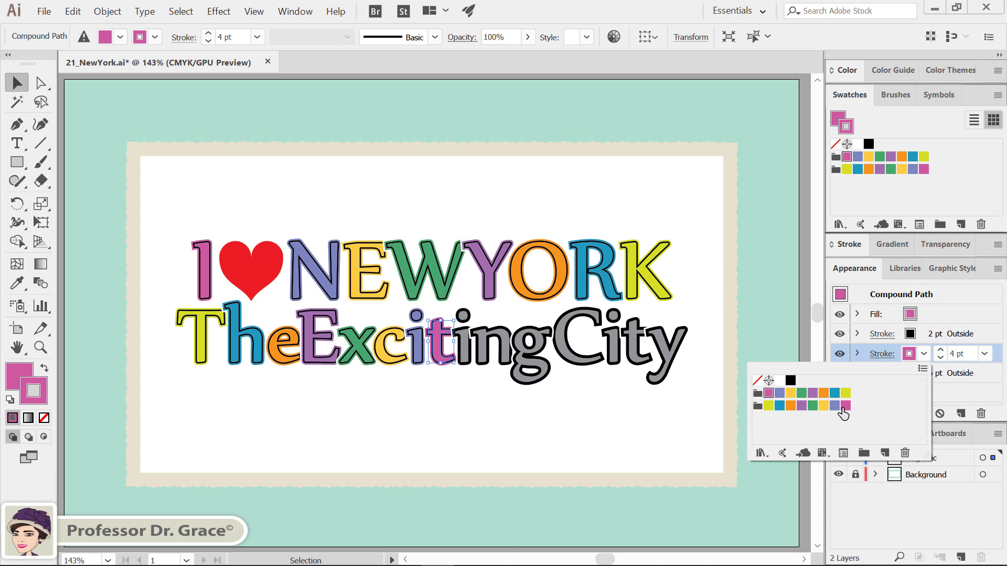
pyautogui.click(527, 408)
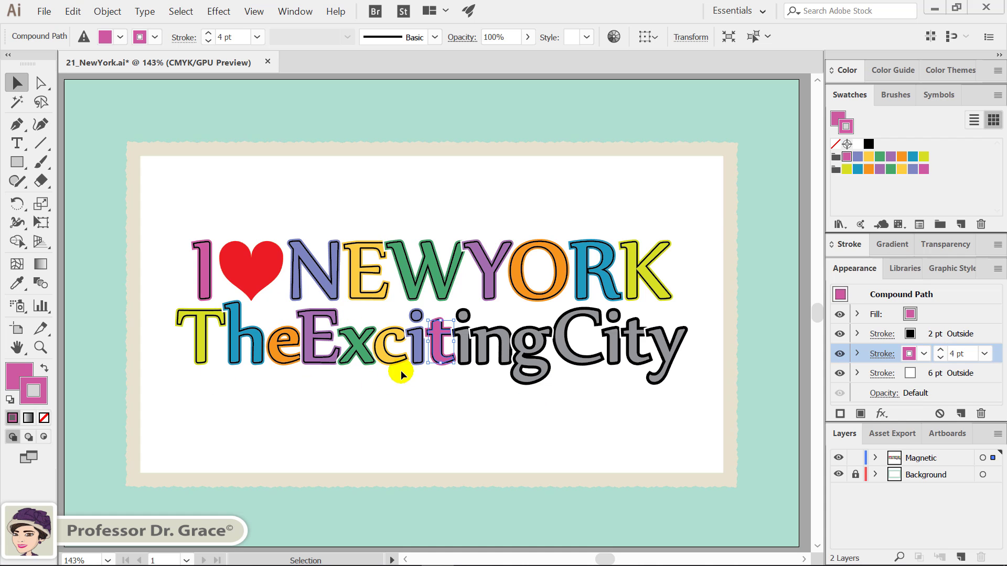
pyautogui.click(465, 400)
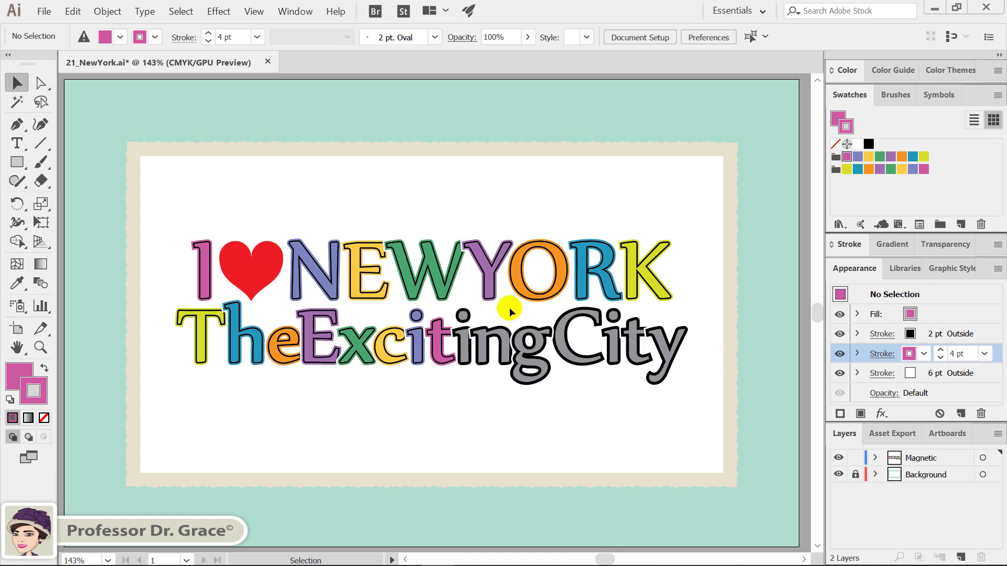
# - Change the 4 pt stroke and the fill of the second i in Exciting to the yellow-green swatch
pyautogui.click(458, 349)
pyautogui.click(924, 354)
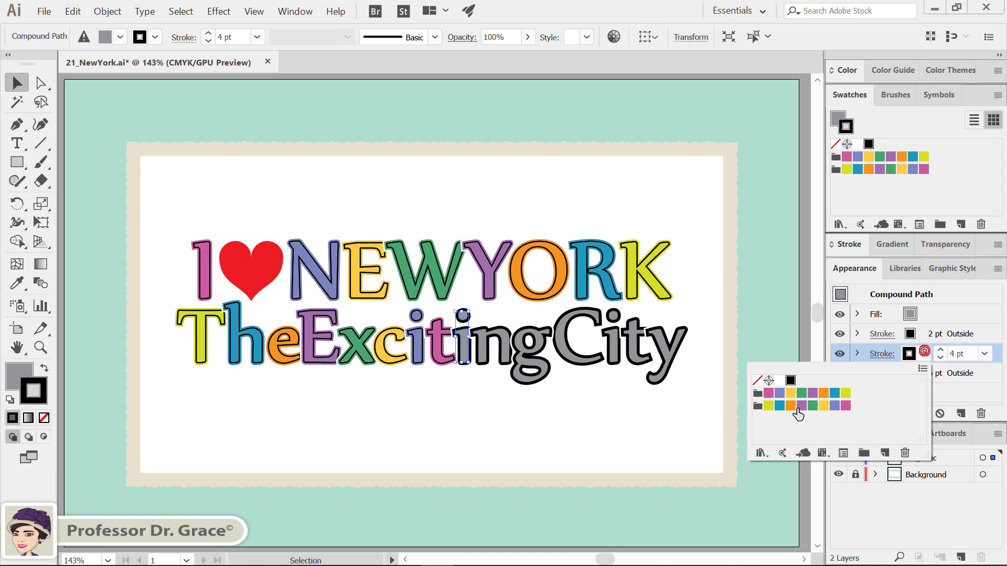
pyautogui.click(768, 407)
pyautogui.click(914, 316)
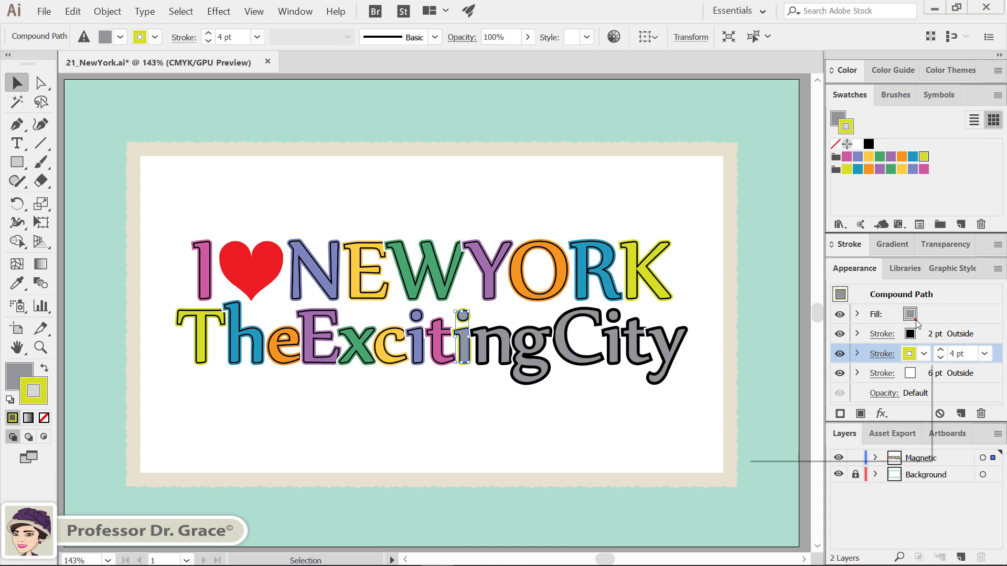
pyautogui.click(914, 316)
pyautogui.click(923, 314)
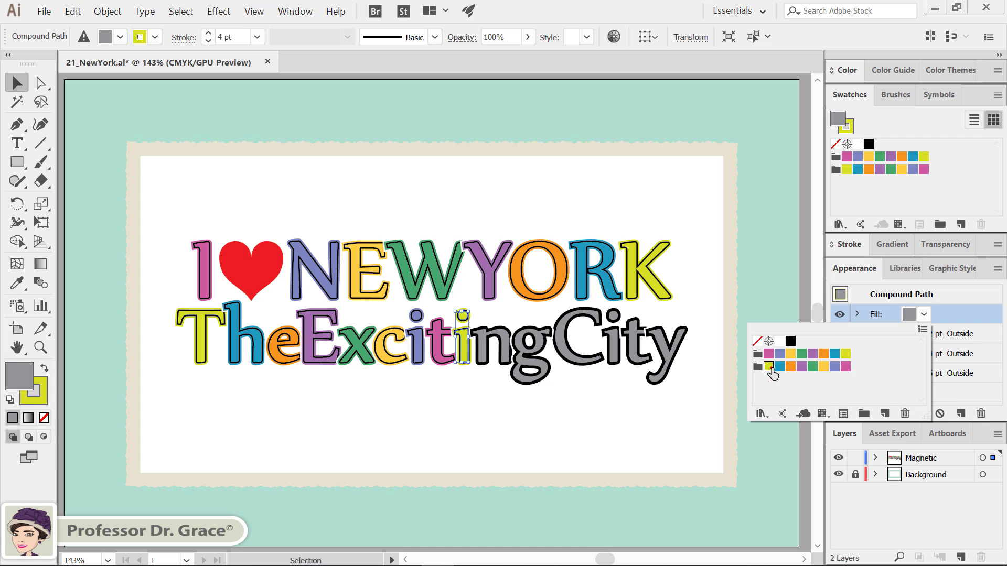
pyautogui.click(769, 367)
# - Change the fill and the 4 pt stroke of the n in Exciting to the blue swatch
pyautogui.click(493, 341)
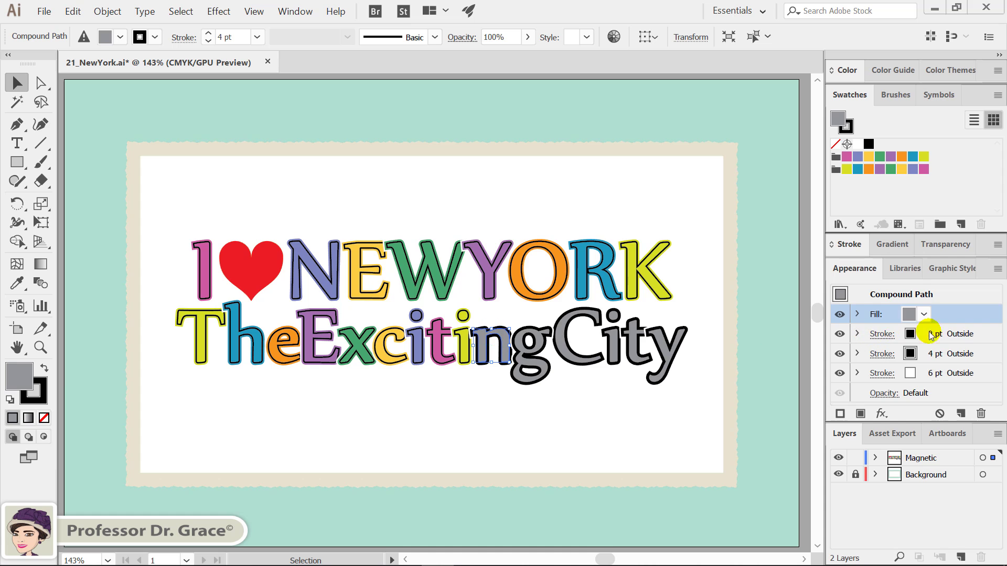
pyautogui.click(924, 315)
pyautogui.click(780, 366)
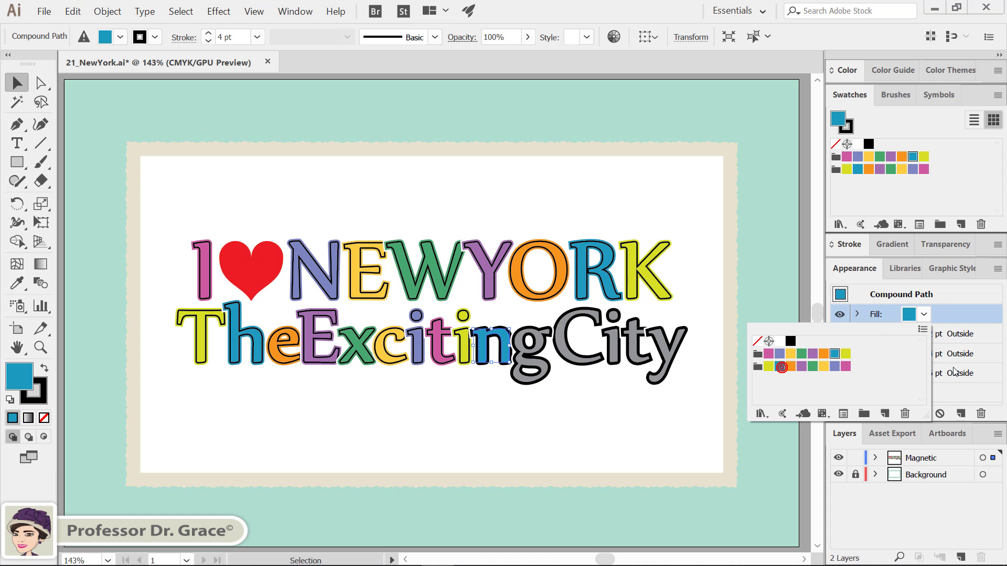
pyautogui.click(923, 356)
pyautogui.click(911, 356)
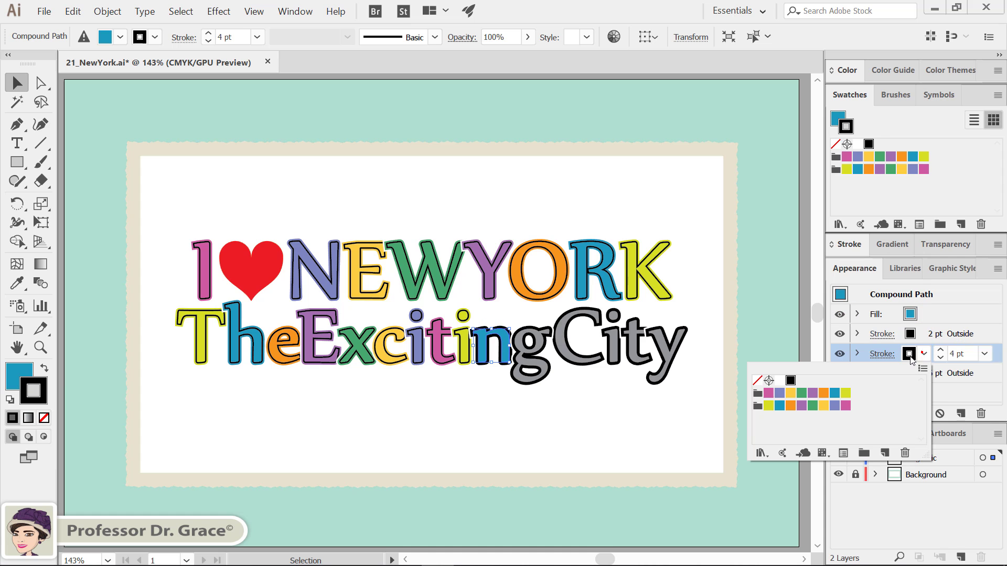
pyautogui.click(779, 406)
pyautogui.click(637, 400)
# - Change the fill and the 4 pt stroke of the g in Exciting to the orange swatch
pyautogui.click(535, 364)
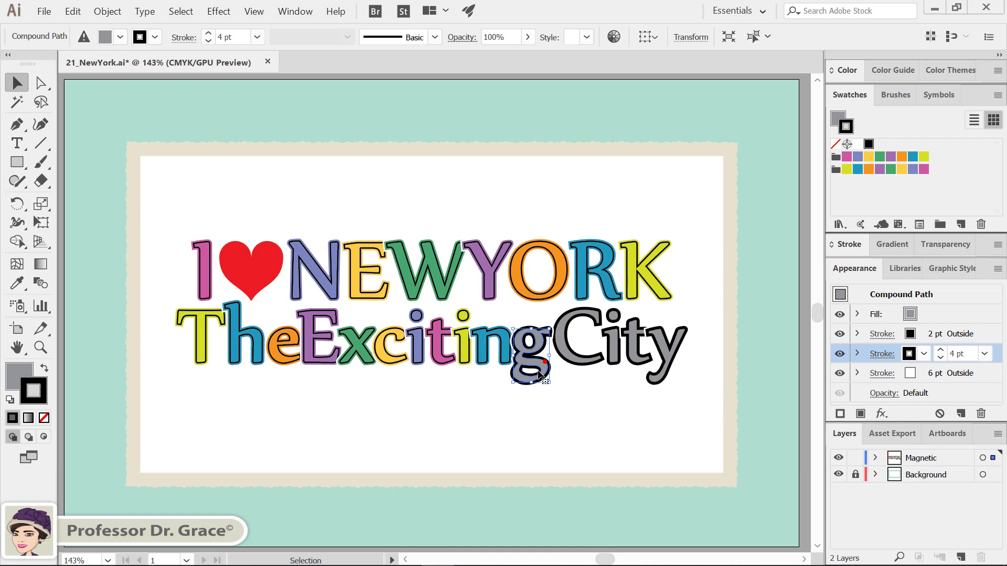
pyautogui.click(933, 317)
pyautogui.click(913, 314)
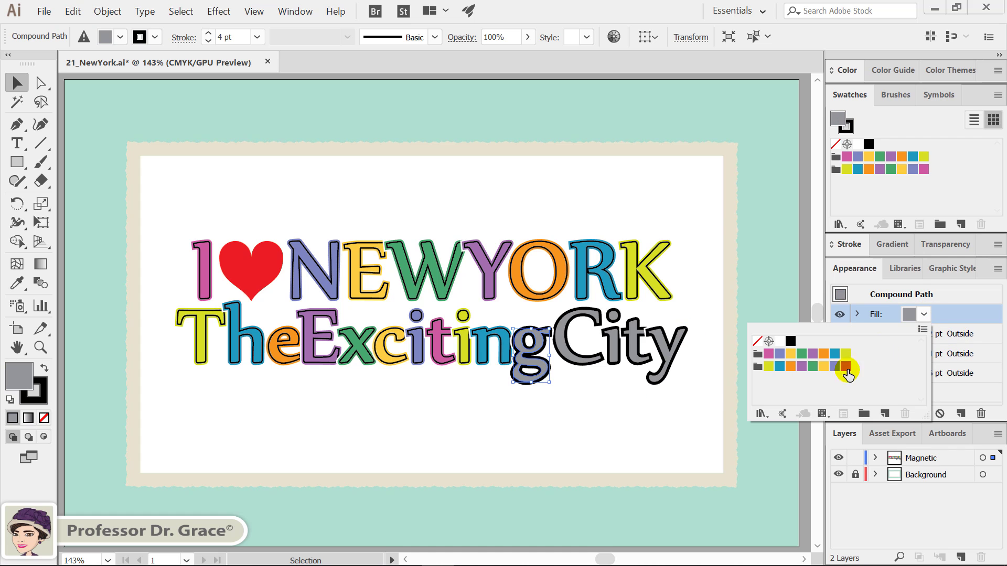
pyautogui.click(793, 370)
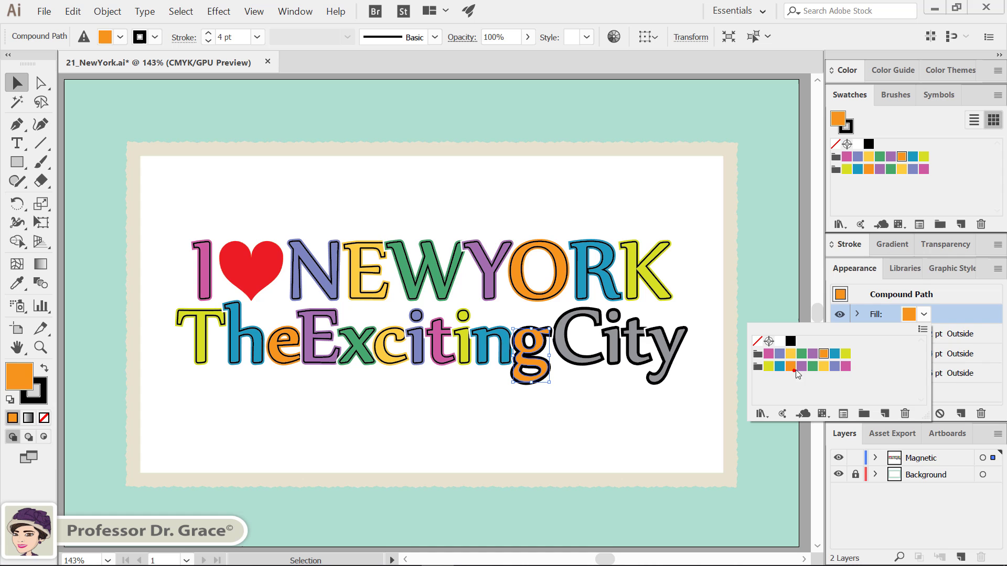
pyautogui.click(969, 374)
pyautogui.click(939, 355)
pyautogui.click(924, 355)
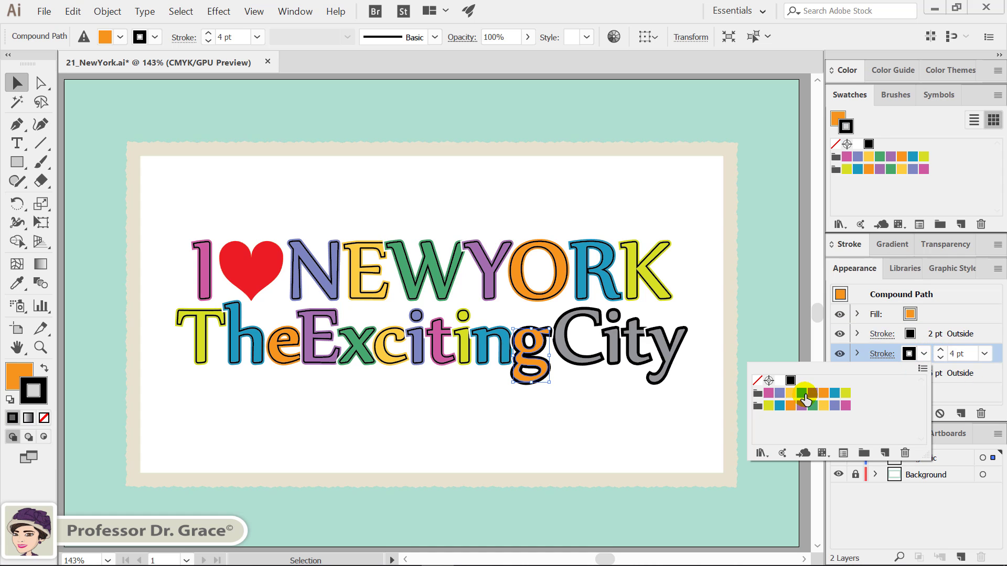
pyautogui.click(790, 406)
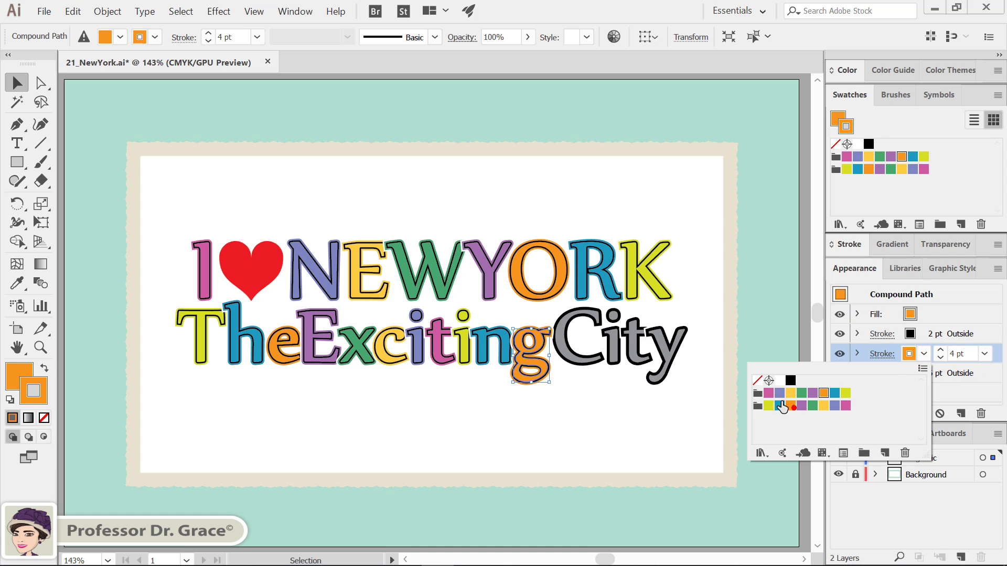
# - Change the fill of the capital C in City to the purple swatch and its 4 pt stroke to the green swatch
pyautogui.click(580, 362)
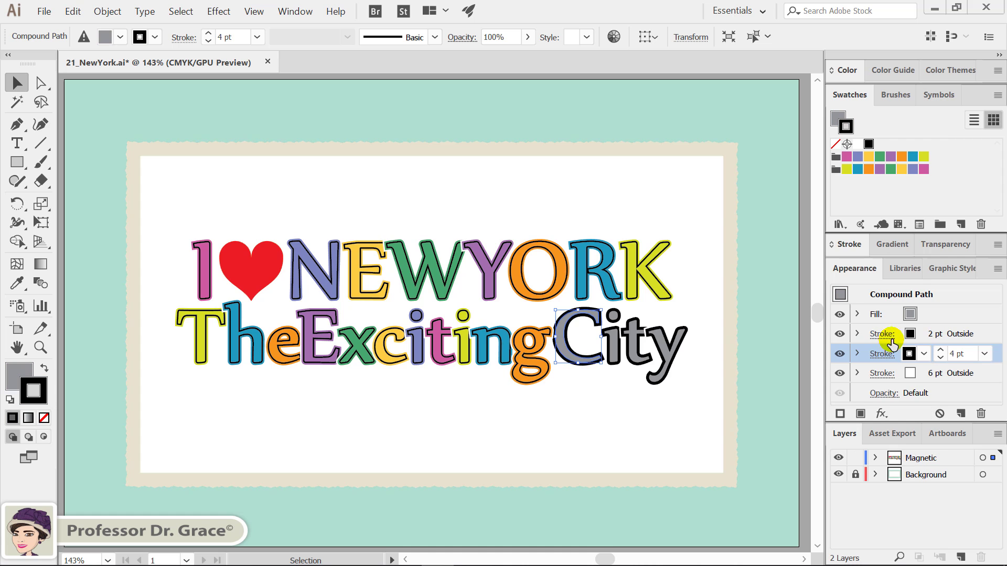
pyautogui.click(923, 315)
pyautogui.click(924, 315)
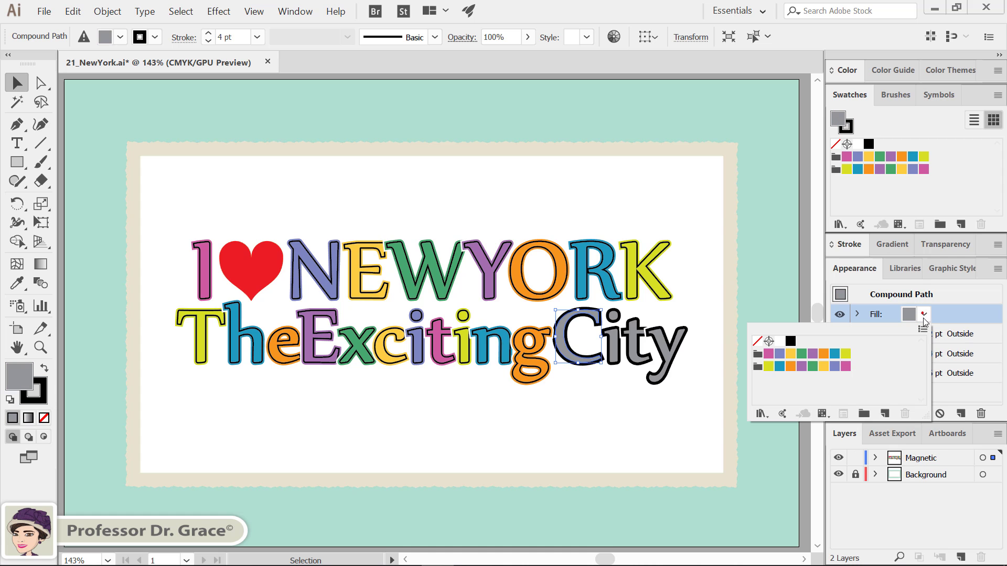
pyautogui.click(801, 368)
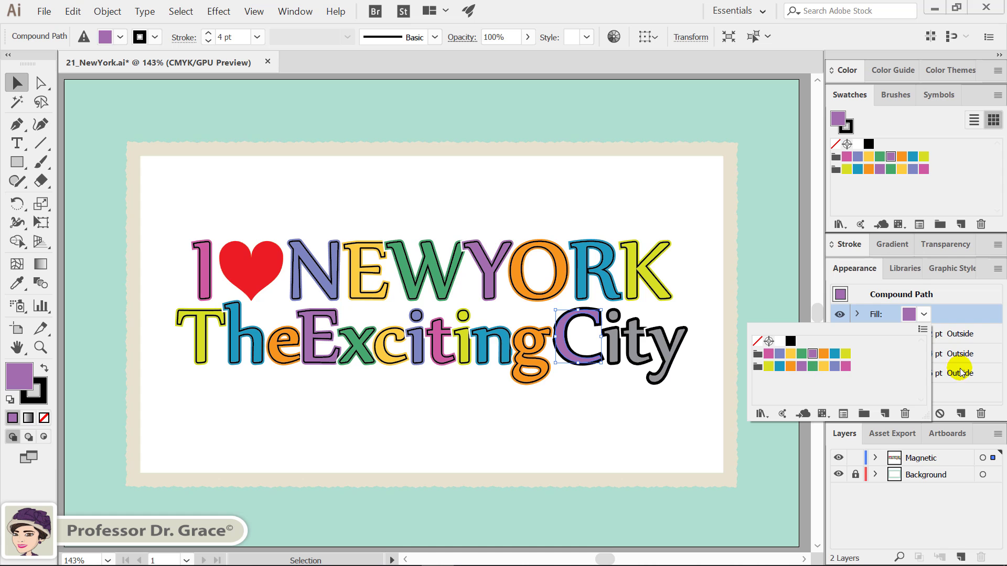
pyautogui.click(968, 359)
pyautogui.click(923, 355)
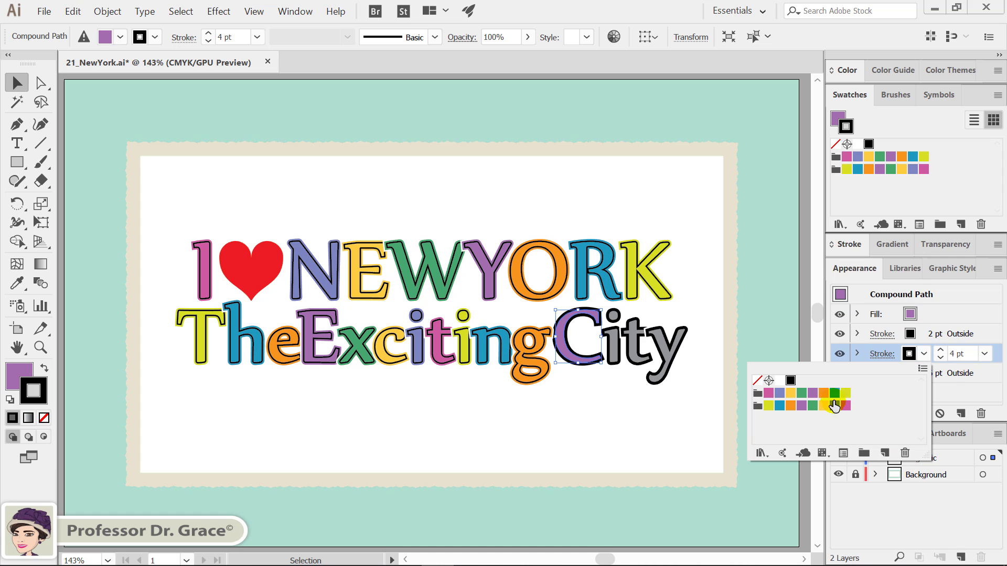
pyautogui.click(812, 405)
# - Change the fill and the 4 pt stroke of the i in City to the green swatch
pyautogui.click(620, 350)
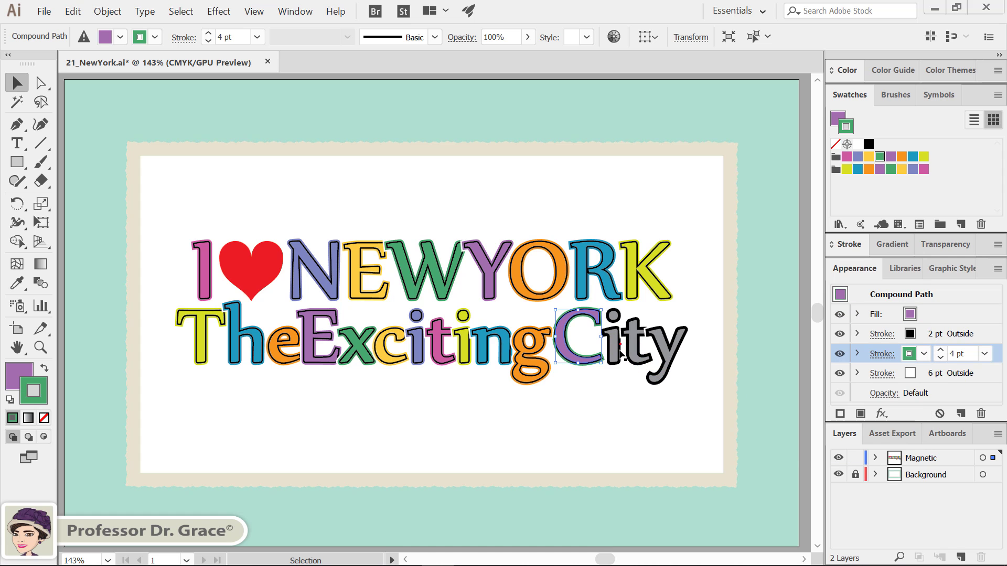
pyautogui.click(616, 351)
pyautogui.click(912, 314)
pyautogui.click(926, 313)
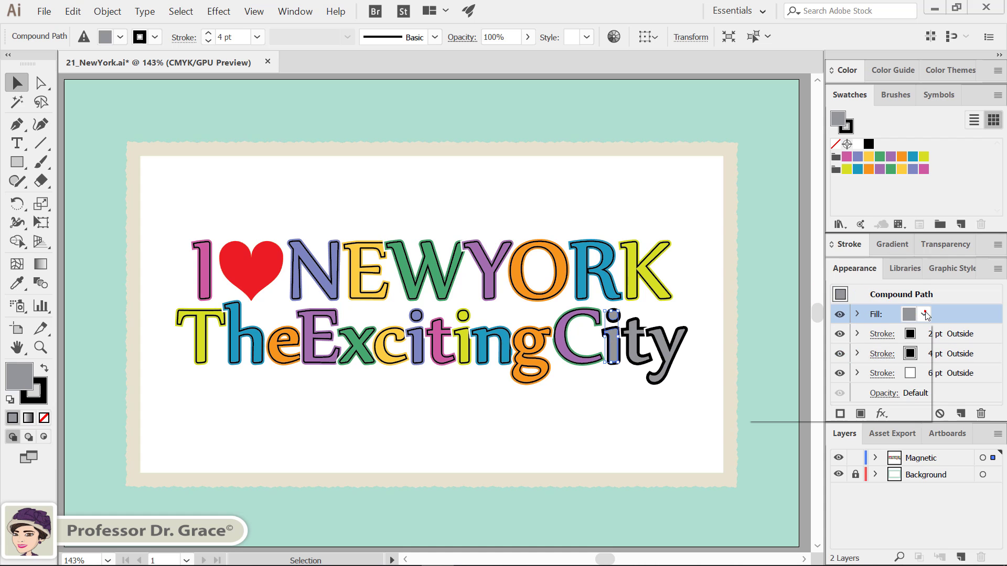
pyautogui.click(812, 368)
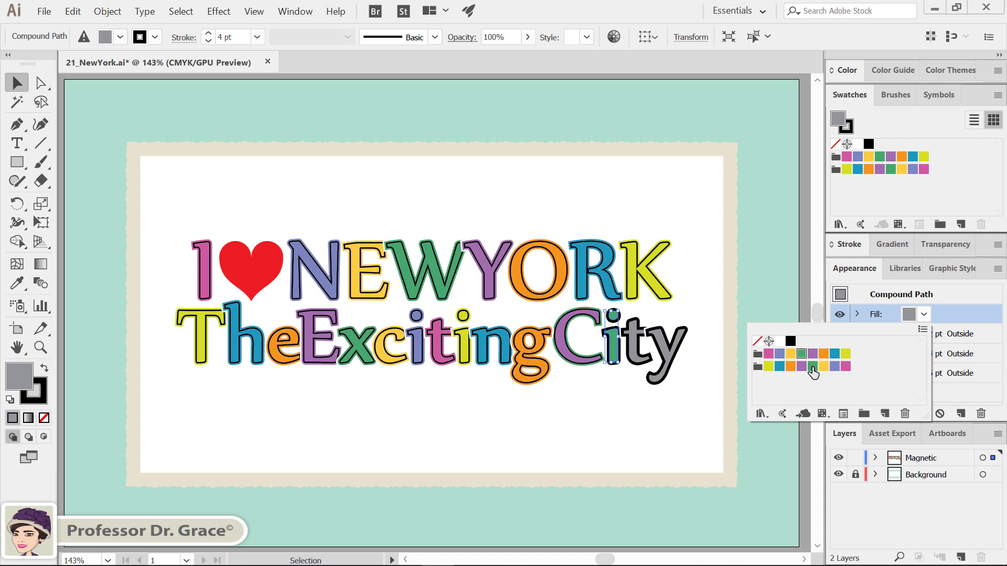
pyautogui.click(940, 357)
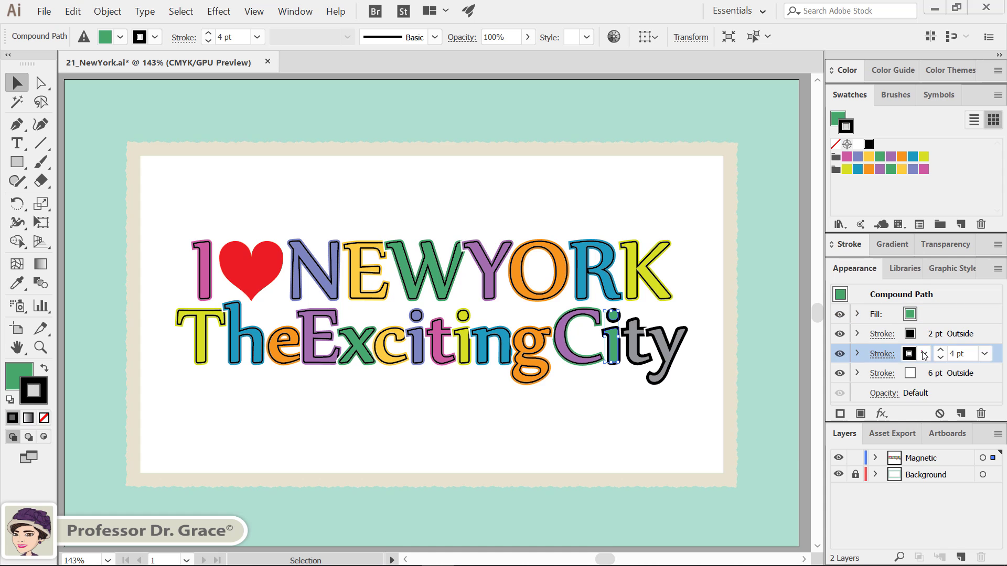
pyautogui.click(923, 353)
pyautogui.click(813, 404)
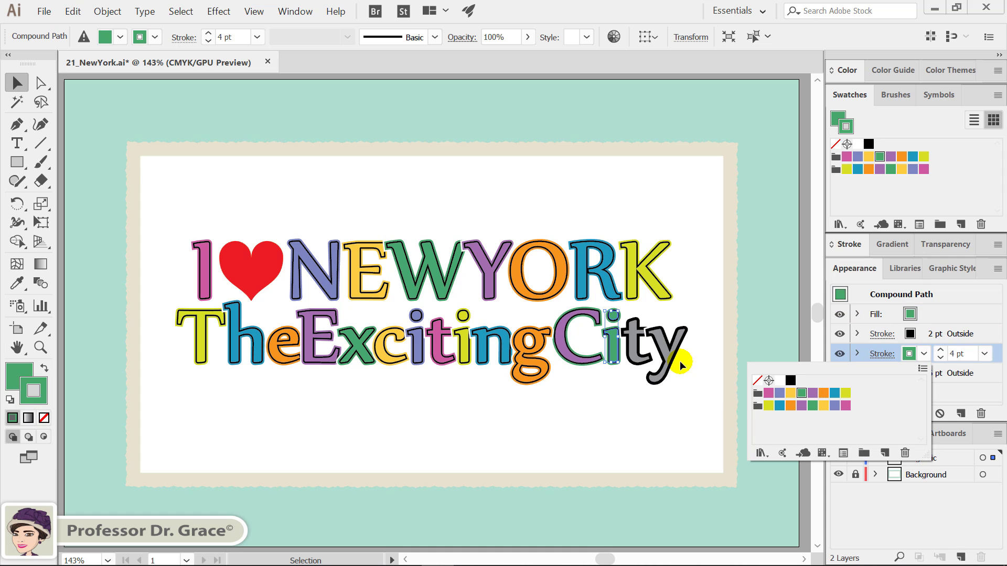
# - Change the fill and the 4 pt stroke of the t in City to the golden yellow swatch
pyautogui.click(637, 356)
pyautogui.click(637, 361)
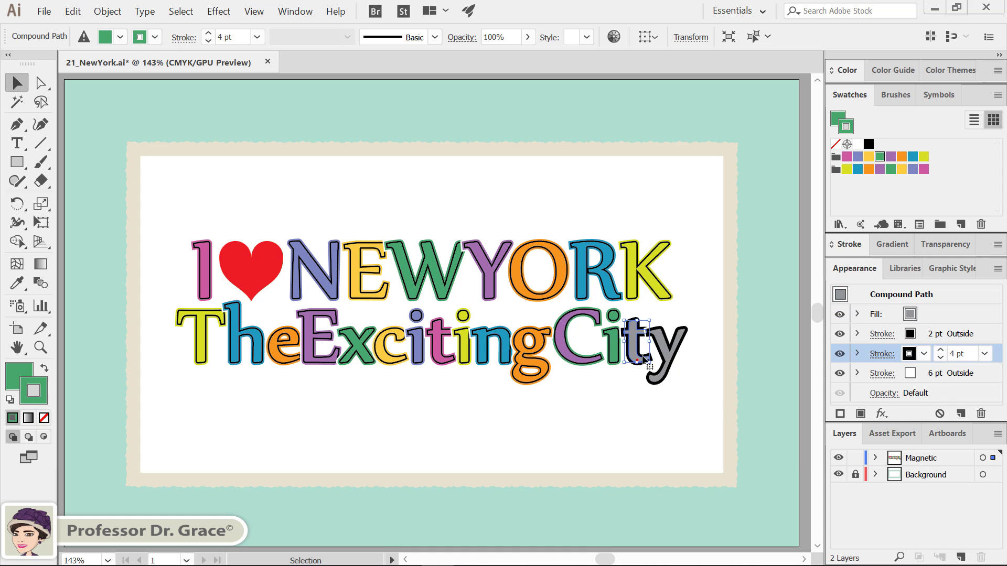
pyautogui.click(913, 316)
pyautogui.click(915, 317)
pyautogui.click(825, 367)
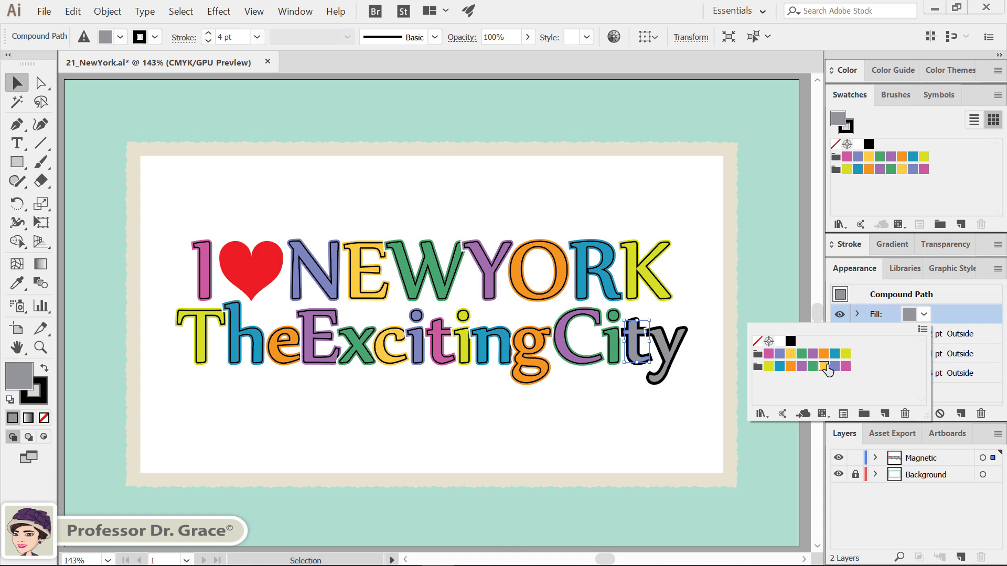
pyautogui.click(946, 356)
pyautogui.click(933, 357)
pyautogui.click(921, 355)
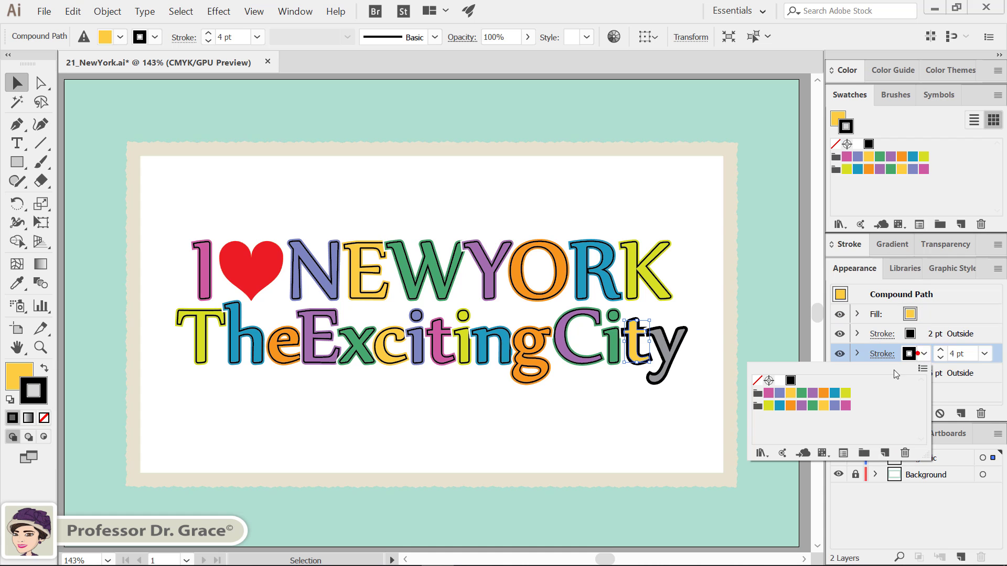
pyautogui.click(825, 407)
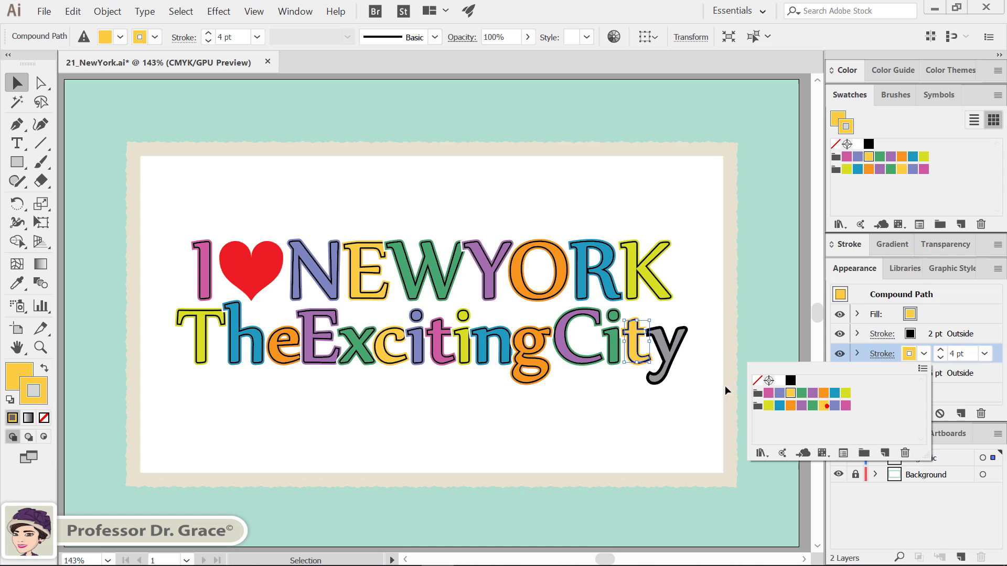
# - Change the fill and the 4 pt stroke of the y in City to the pink swatch and deselect the letter
pyautogui.click(694, 347)
pyautogui.click(919, 314)
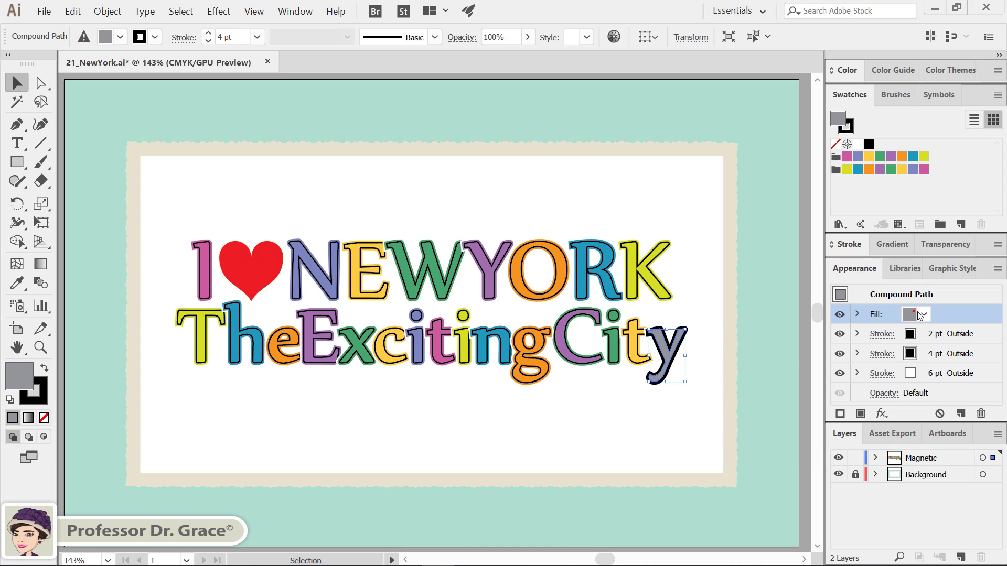
pyautogui.click(921, 315)
pyautogui.click(846, 366)
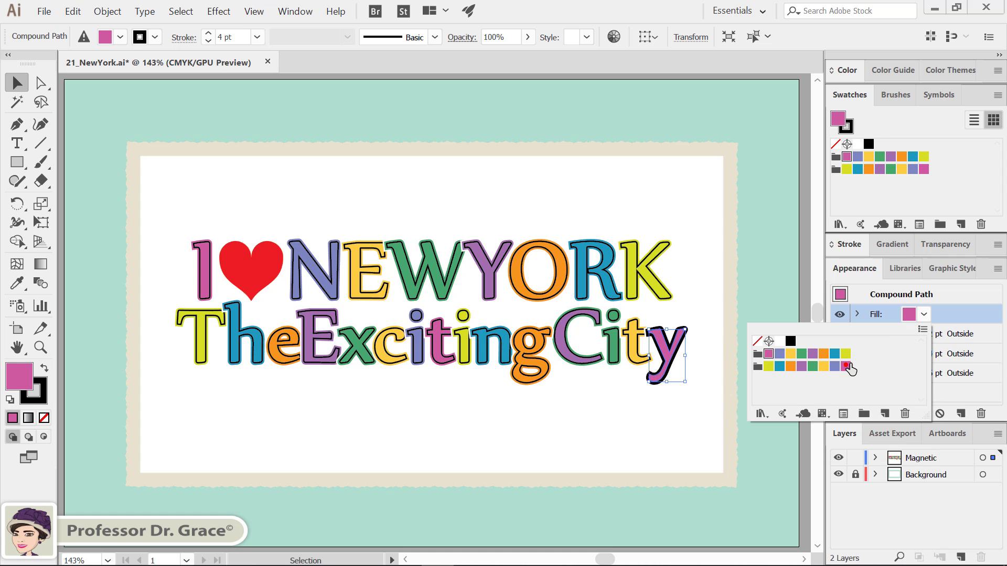
pyautogui.click(956, 357)
pyautogui.click(952, 355)
pyautogui.click(924, 354)
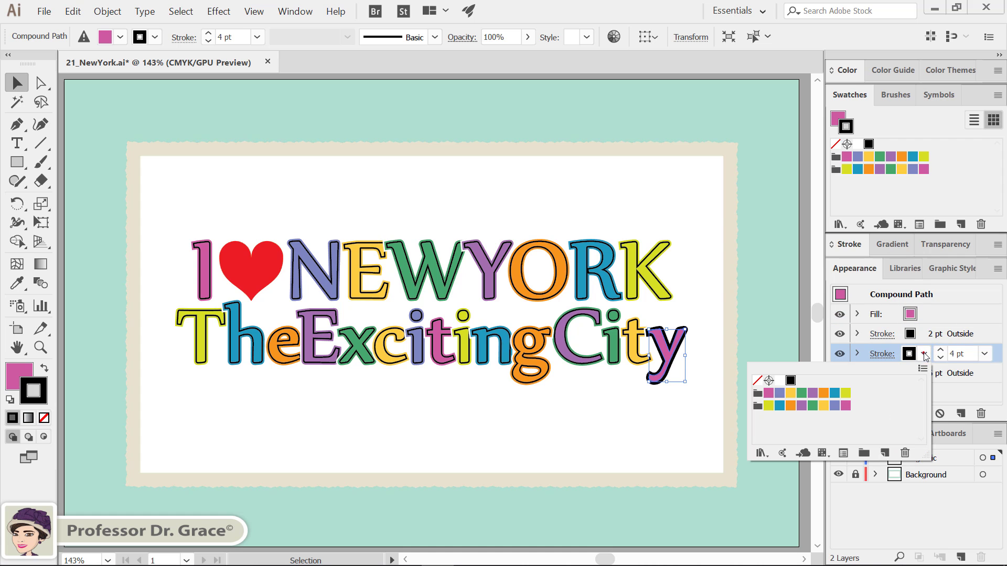
pyautogui.click(847, 407)
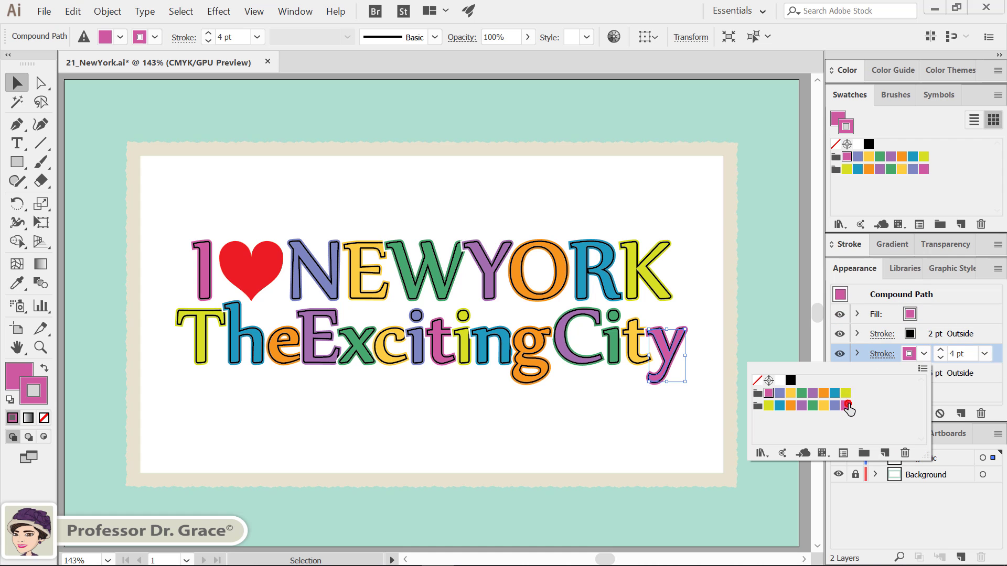
pyautogui.click(654, 414)
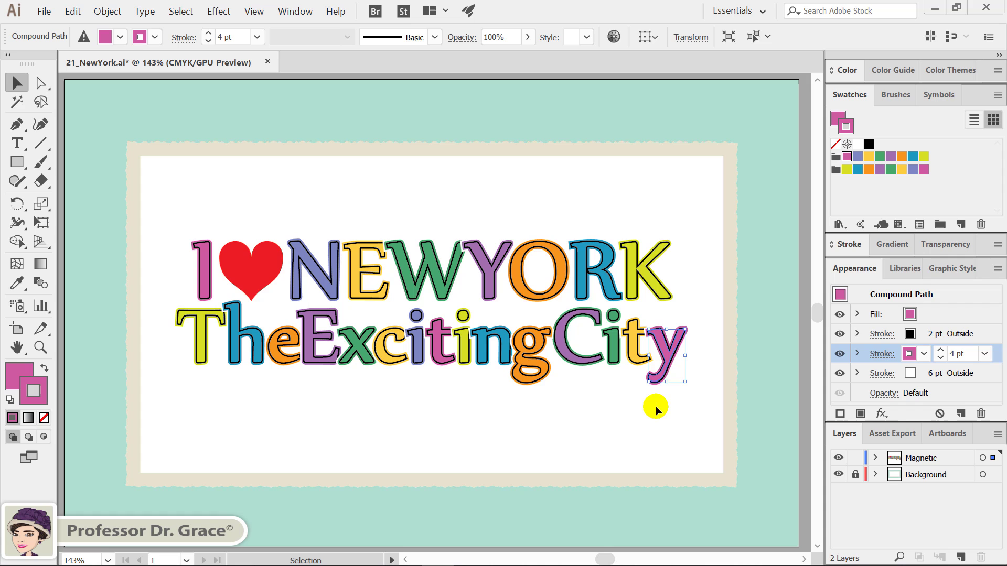
pyautogui.click(371, 437)
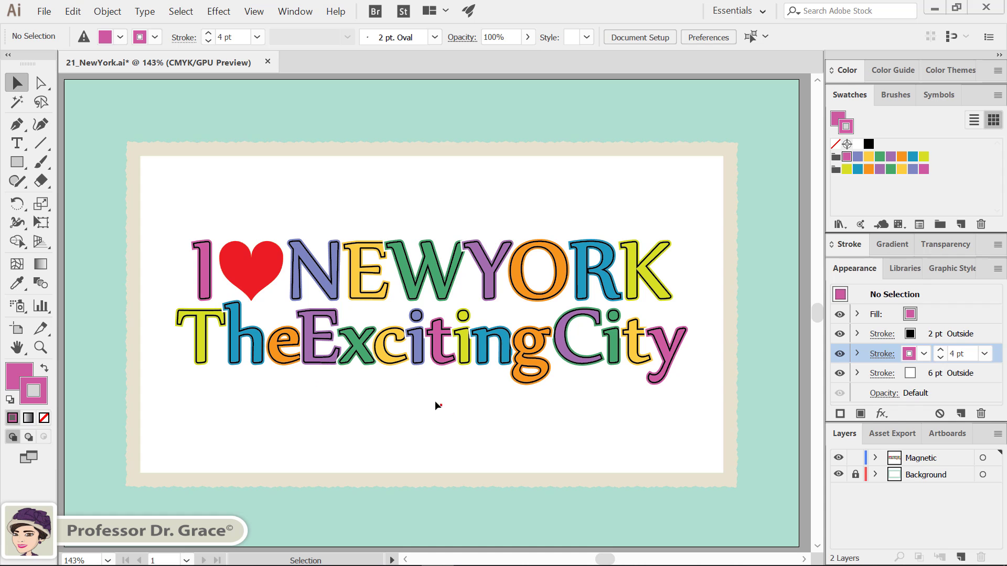
# - Select all the lettering and the heart, copy them and paste the copy in back of the originals
pyautogui.hotkey('ctrl', 'a')
pyautogui.hotkey('ctrl', 'a')
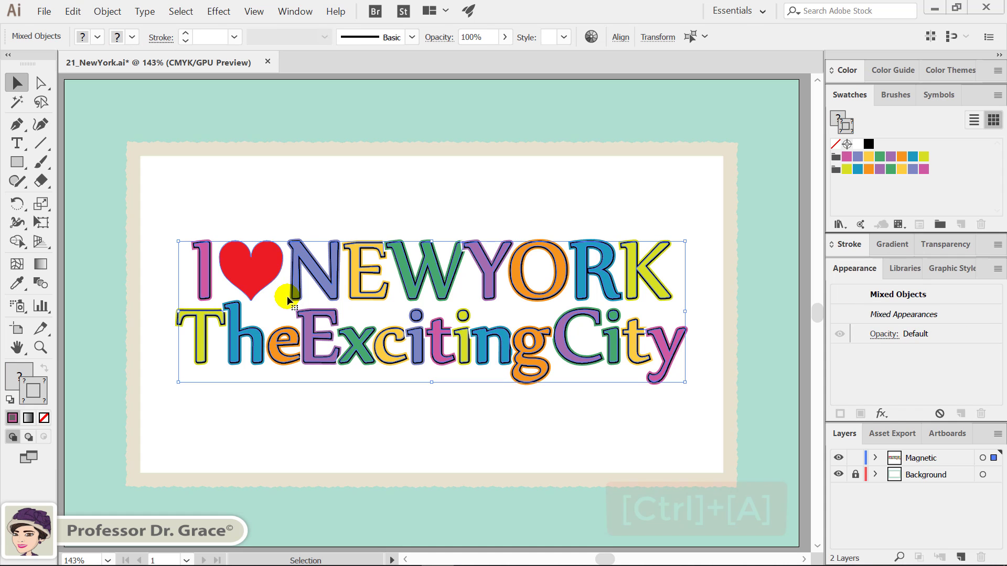
pyautogui.hotkey('ctrl', 'c')
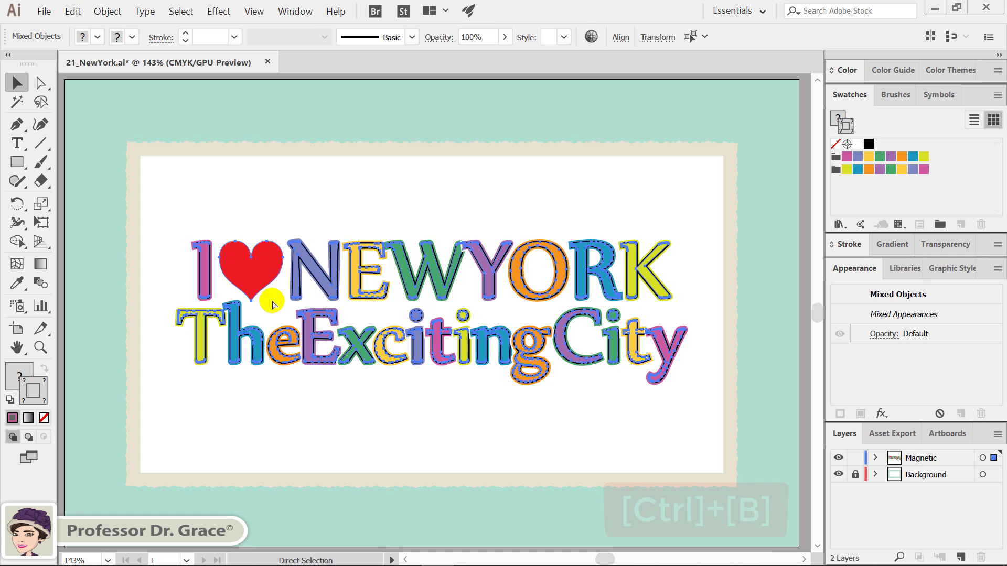
pyautogui.hotkey('ctrl', 'b')
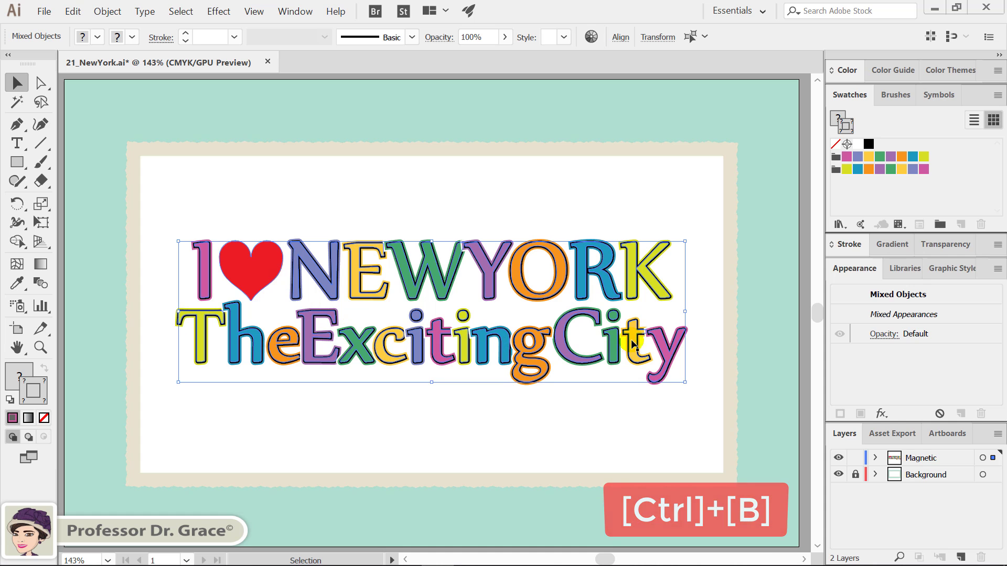
# - Give the pasted back copy a black stroke with a weight of 10 pt and a round cap
pyautogui.click(38, 393)
pyautogui.click(869, 145)
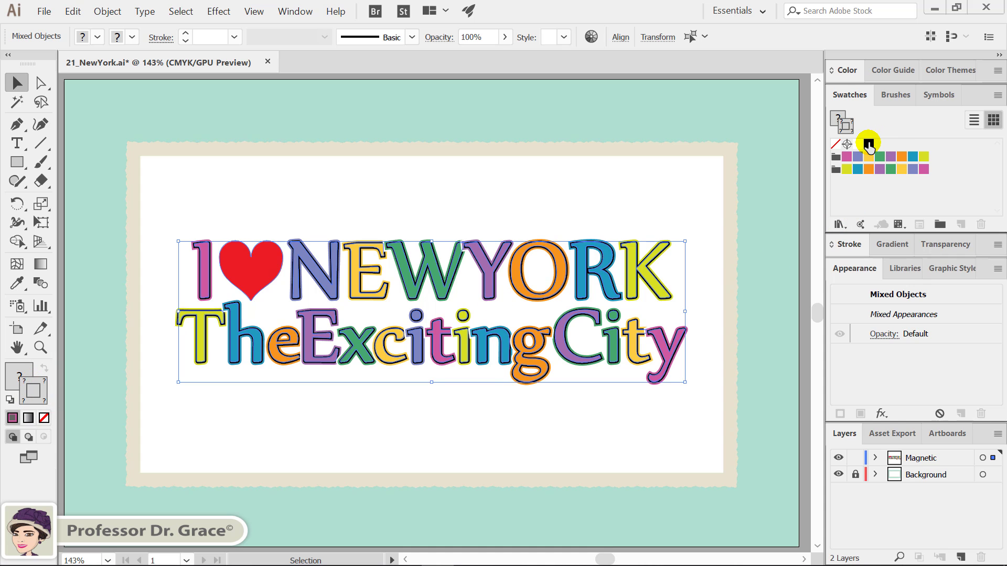
pyautogui.click(869, 146)
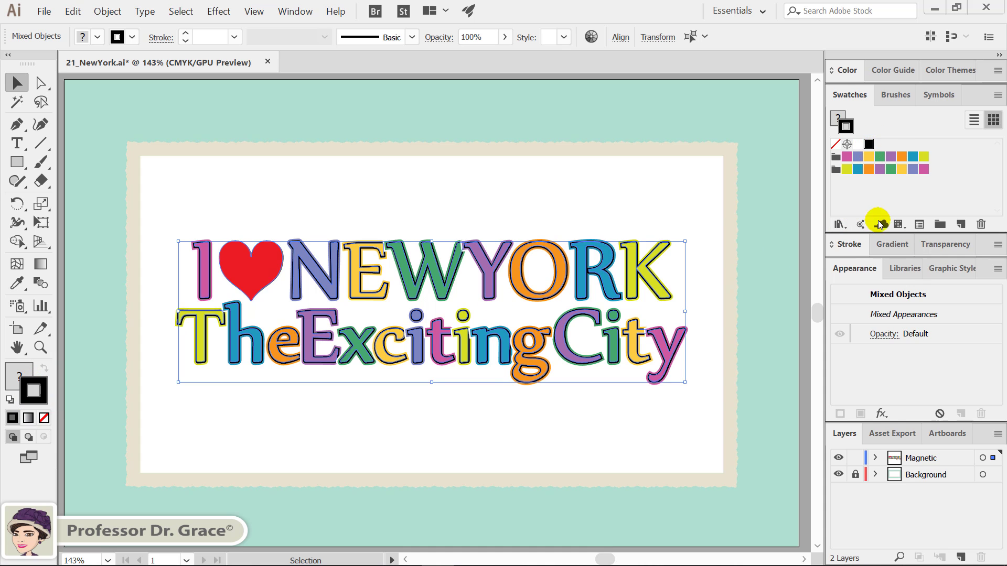
pyautogui.click(849, 245)
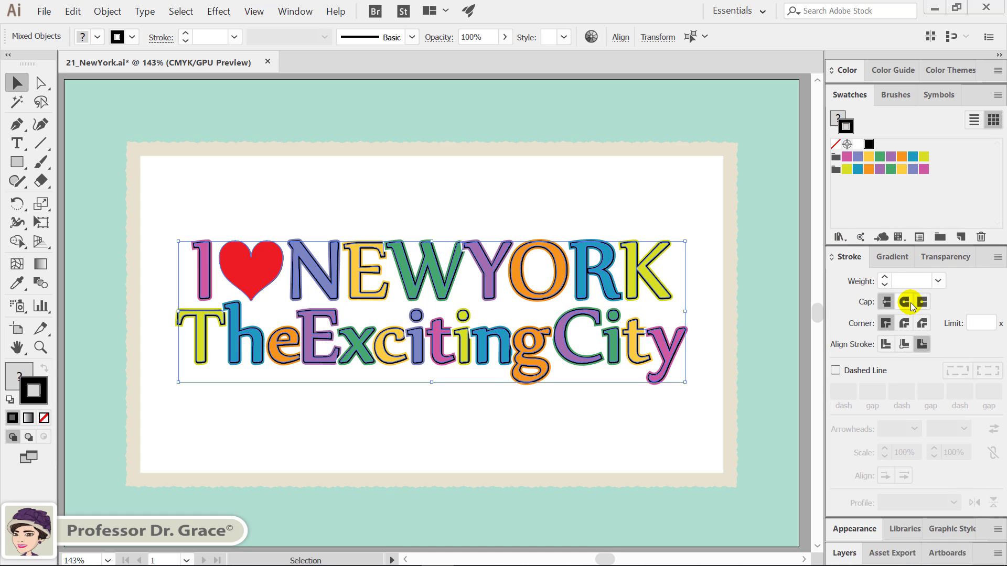
pyautogui.click(938, 281)
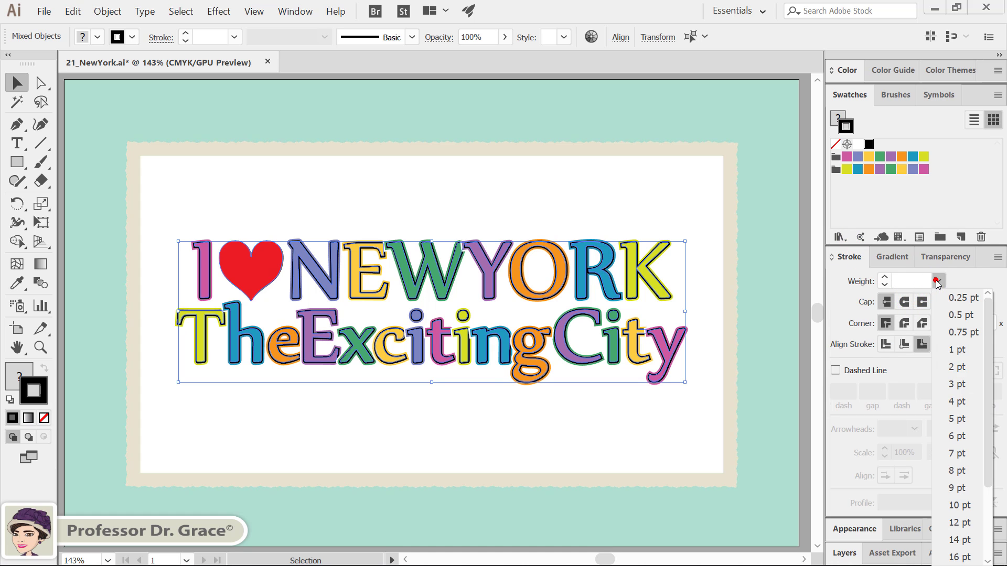
pyautogui.click(959, 505)
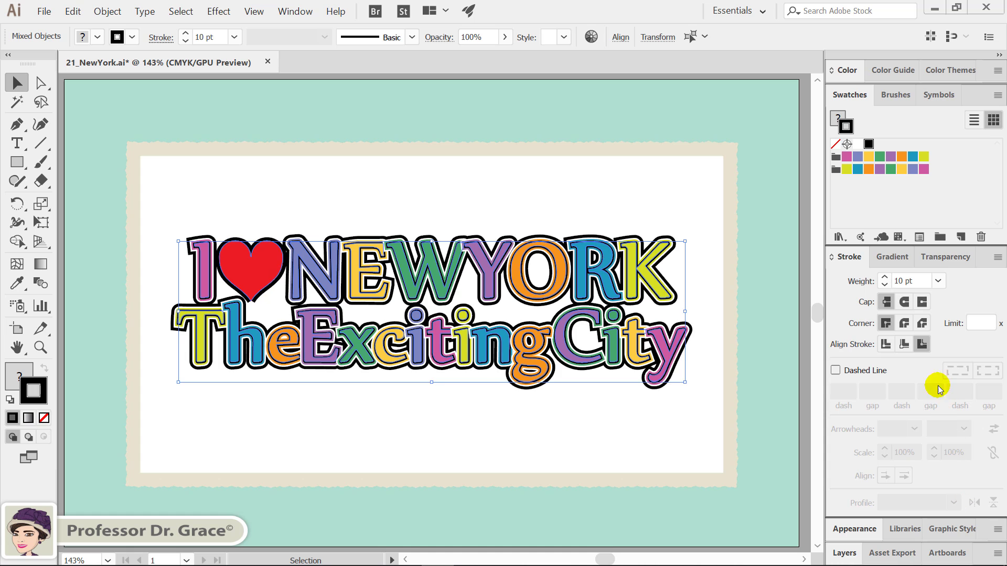
pyautogui.click(904, 303)
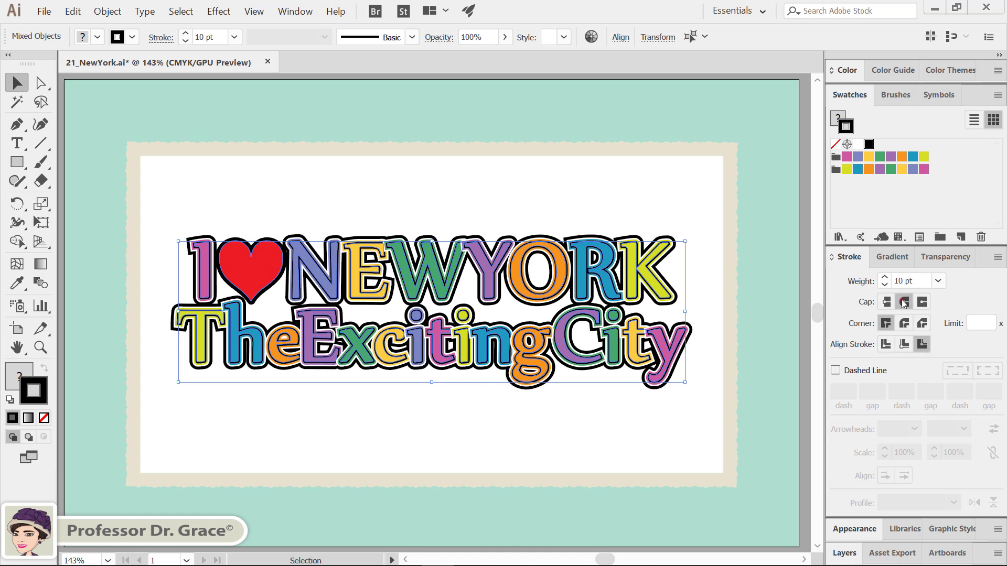
# - Deselect the artwork and set up the Pen tool with a black fill and no stroke
pyautogui.press('p')
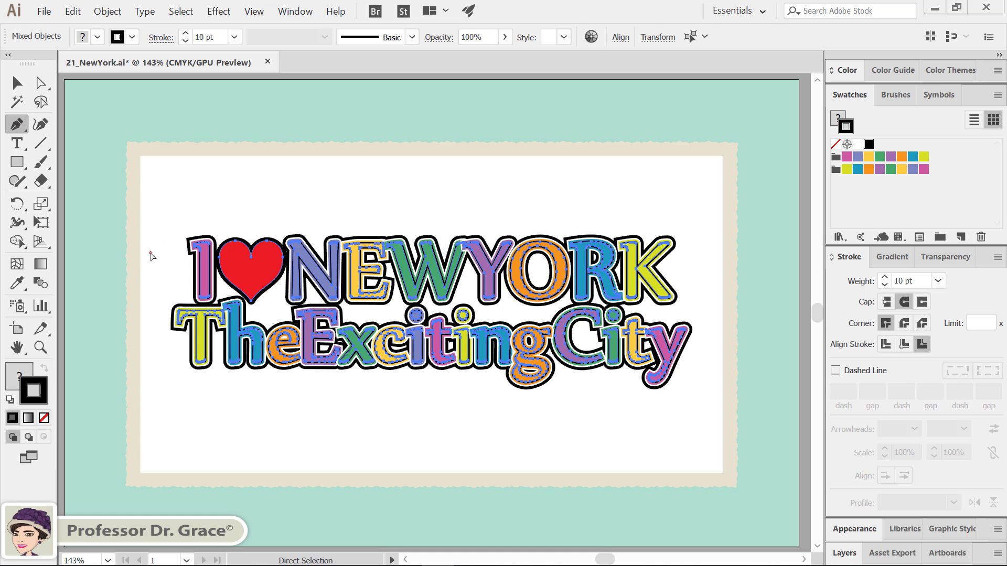
pyautogui.keyDown('ctrl'); pyautogui.click(151, 254); pyautogui.keyUp('ctrl')
pyautogui.click(17, 388)
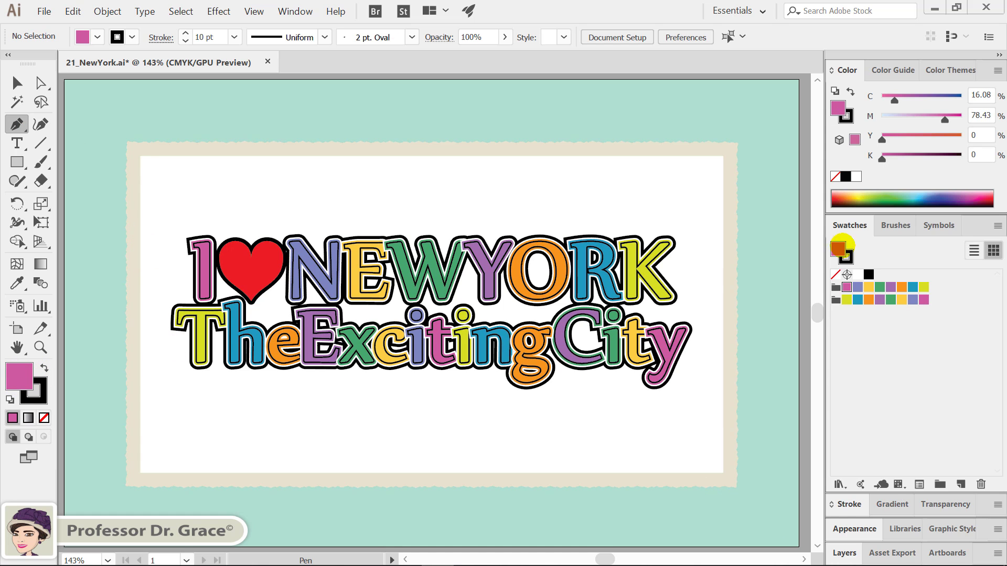
pyautogui.click(868, 275)
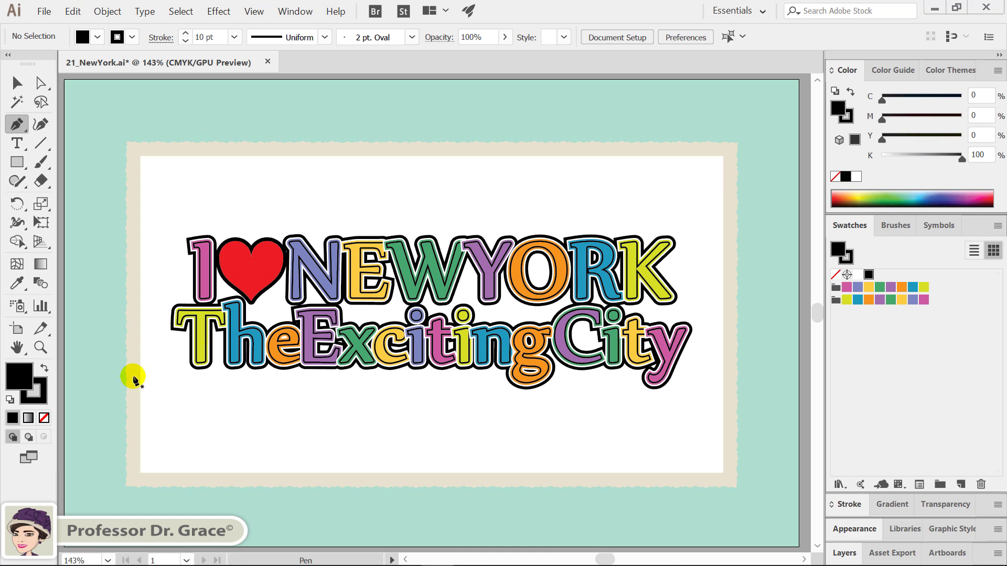
pyautogui.press('x')
pyautogui.press('x')
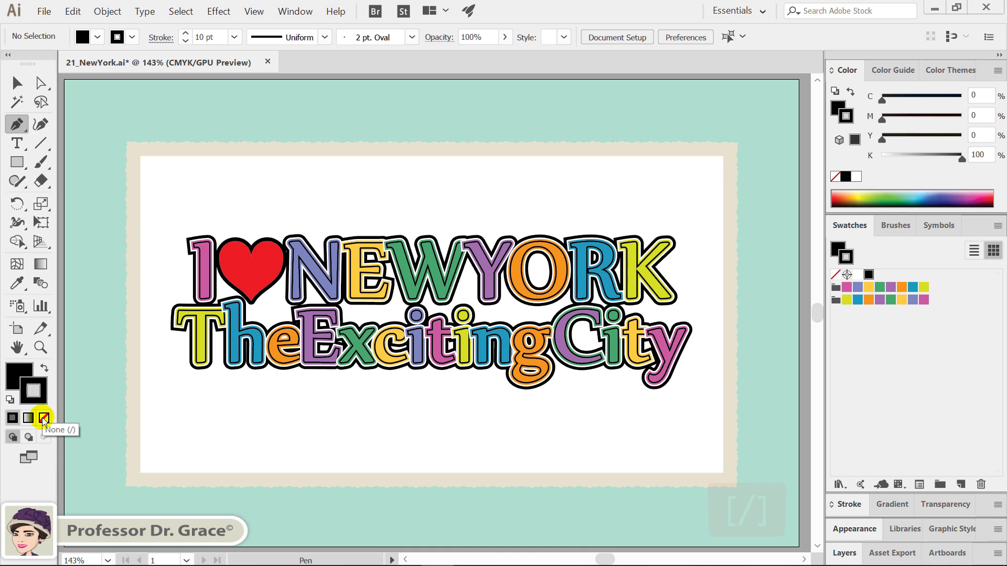
pyautogui.press('/')
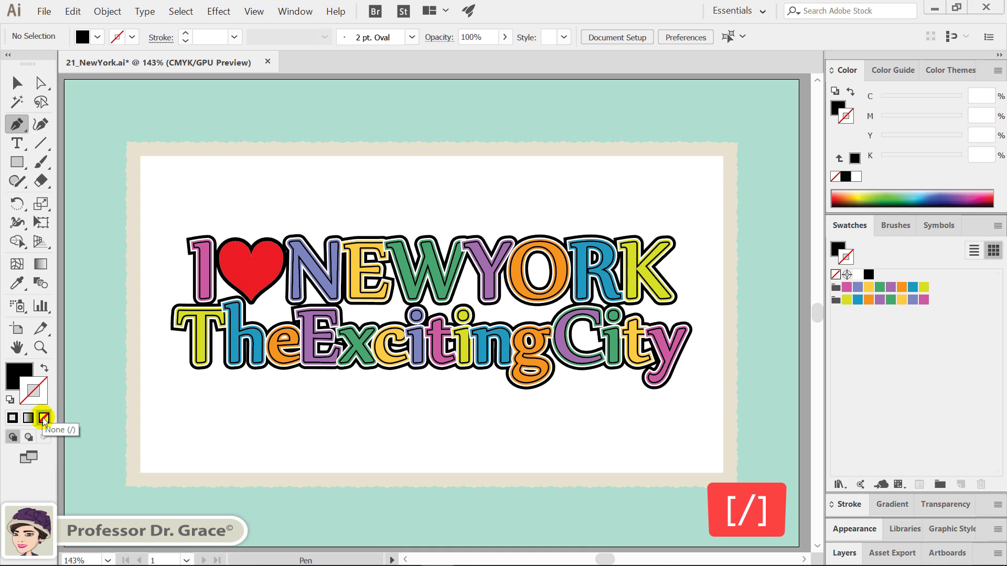
pyautogui.click(19, 375)
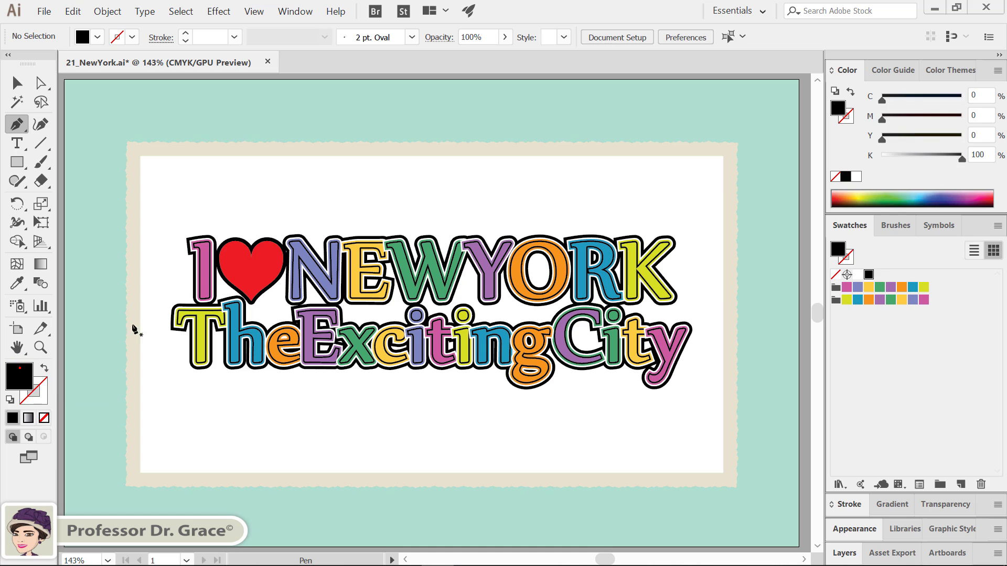
# - Start a straight-segment backing path at the I and run it through the heart, N, E and W, dipping into the W's valleys
pyautogui.click(208, 256)
pyautogui.click(238, 264)
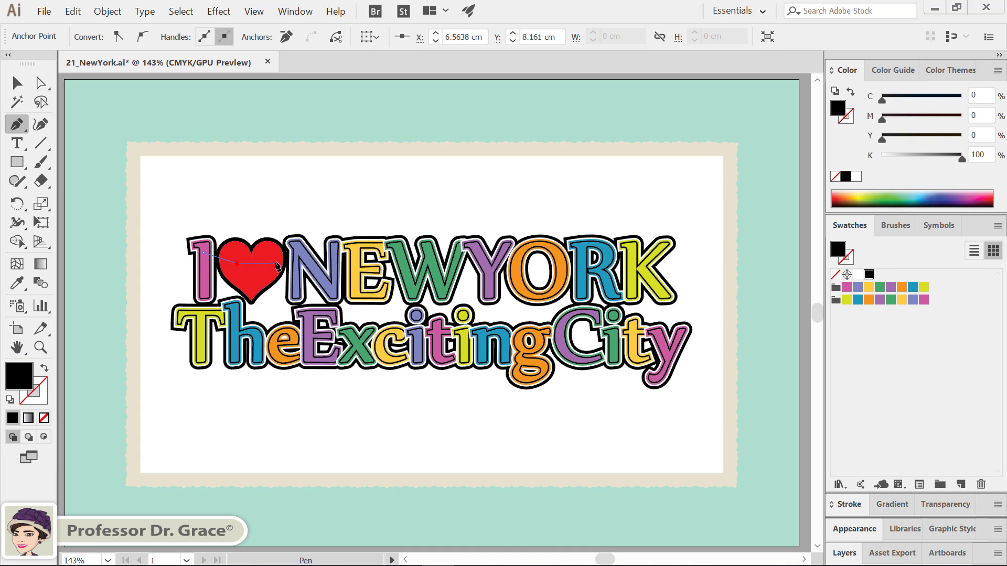
pyautogui.click(273, 253)
pyautogui.click(293, 250)
pyautogui.click(330, 281)
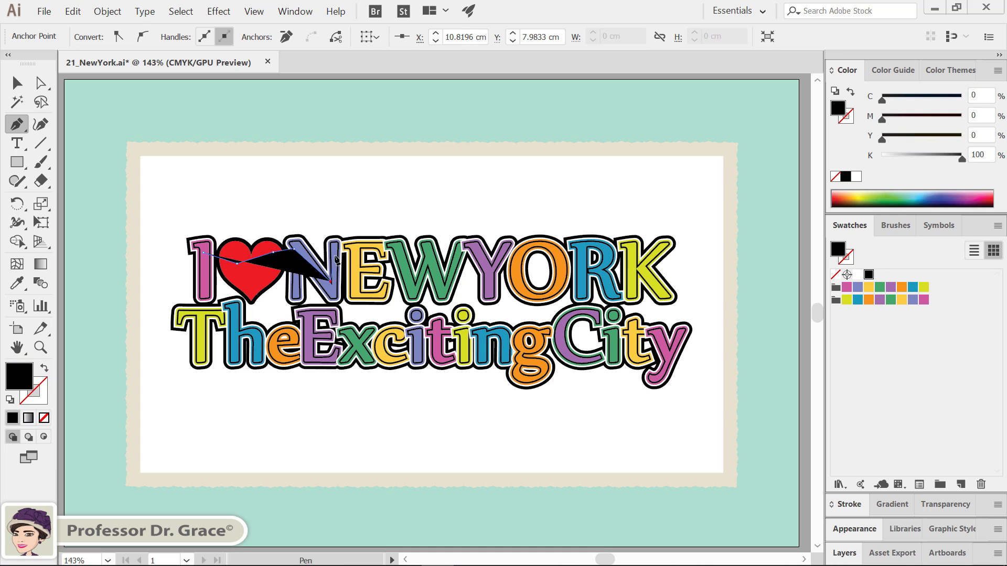
pyautogui.click(337, 250)
pyautogui.click(362, 244)
pyautogui.click(396, 249)
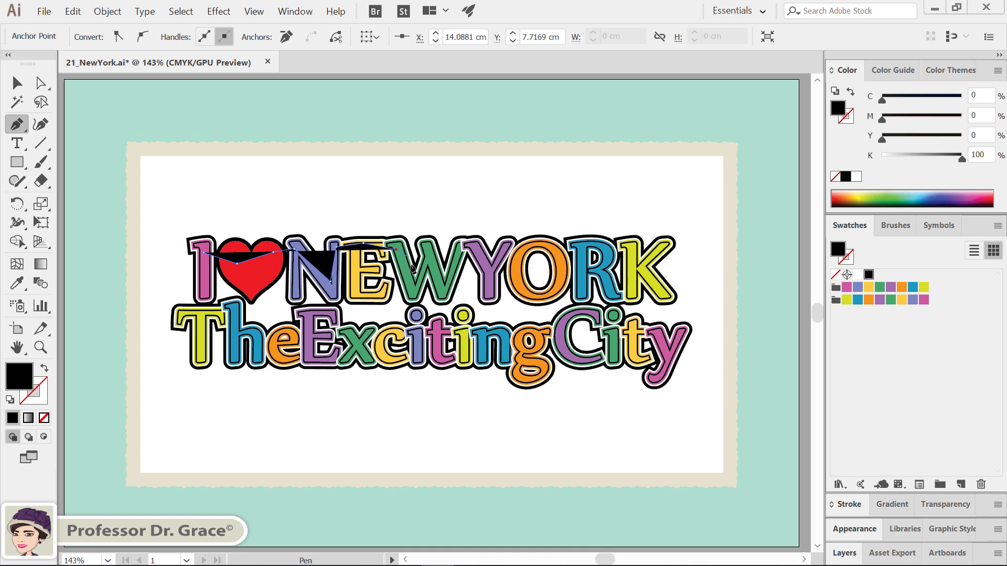
pyautogui.click(412, 282)
pyautogui.click(429, 257)
pyautogui.click(441, 281)
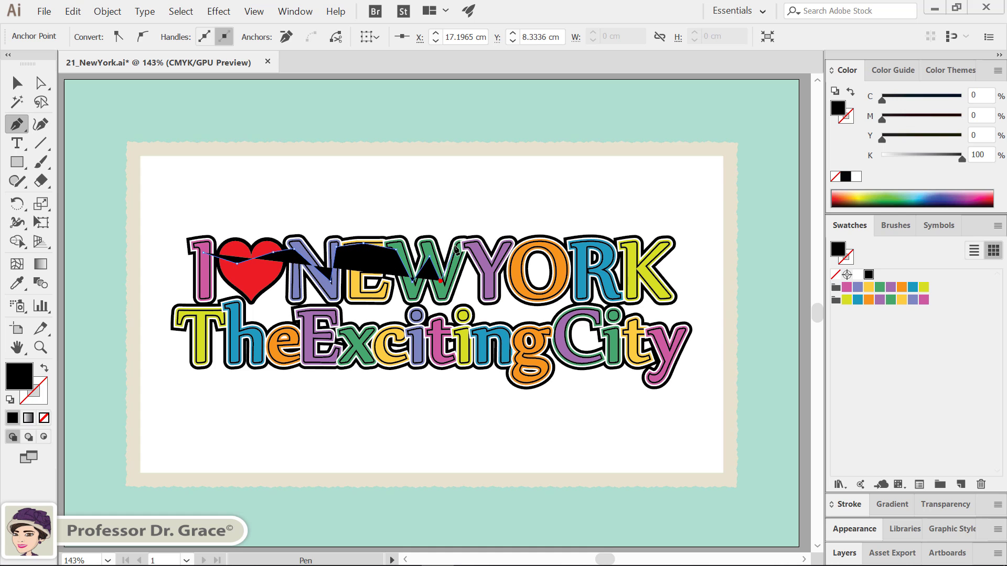
# - Continue the backing path across the upper parts of Y, O, R and K, ending at the foot of the K
pyautogui.click(466, 244)
pyautogui.click(482, 254)
pyautogui.click(491, 272)
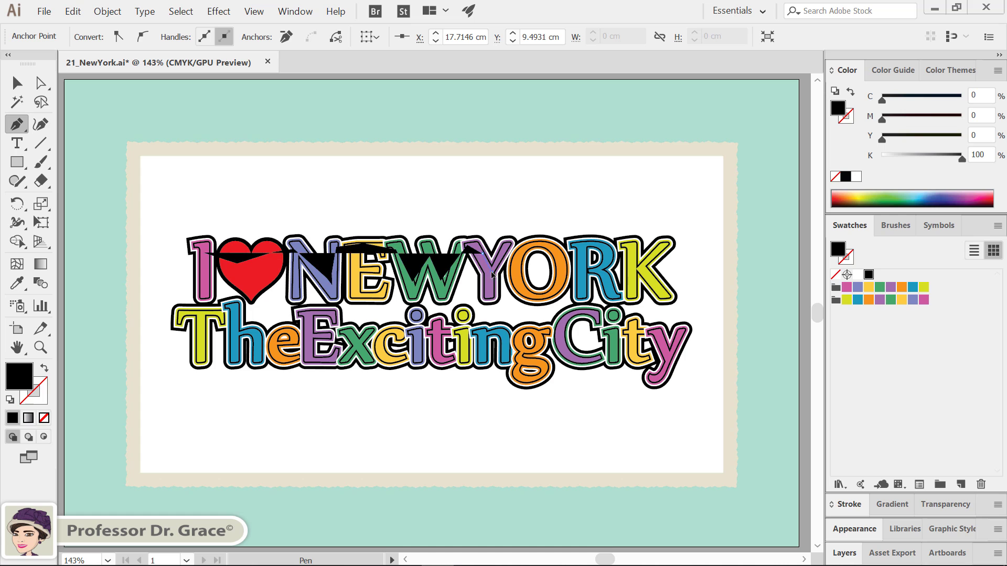
pyautogui.click(509, 244)
pyautogui.click(538, 245)
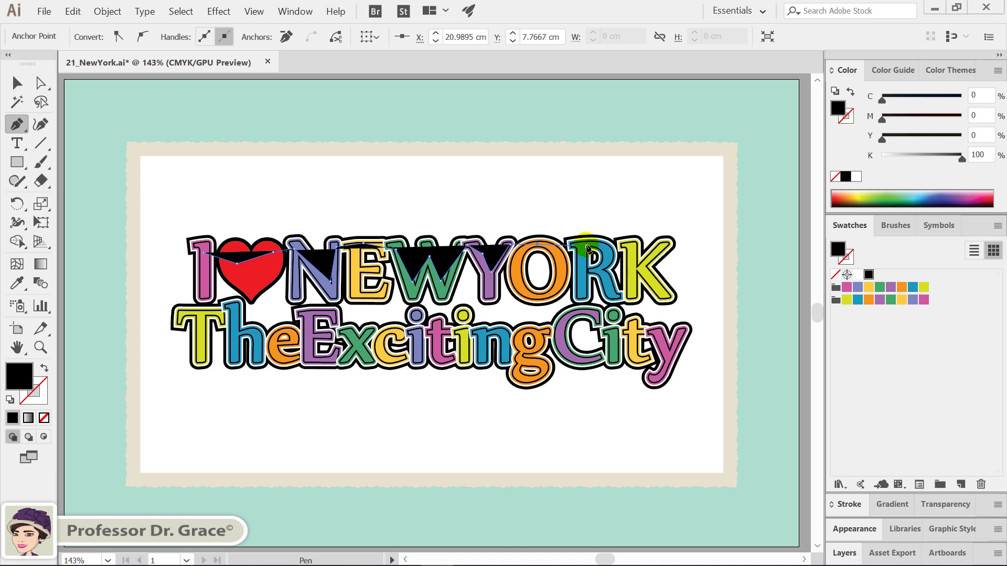
pyautogui.click(586, 244)
pyautogui.click(628, 252)
pyautogui.click(650, 278)
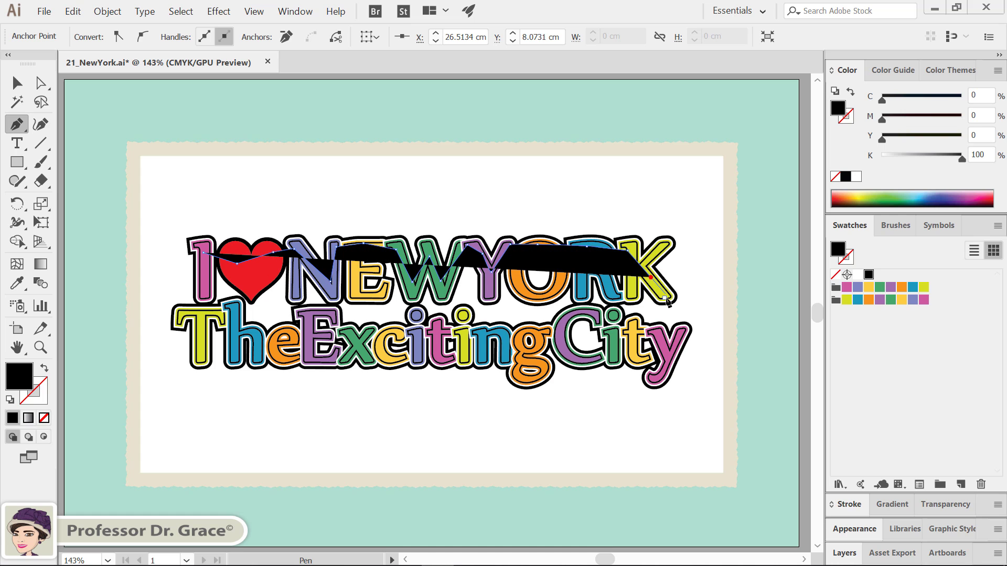
pyautogui.click(675, 299)
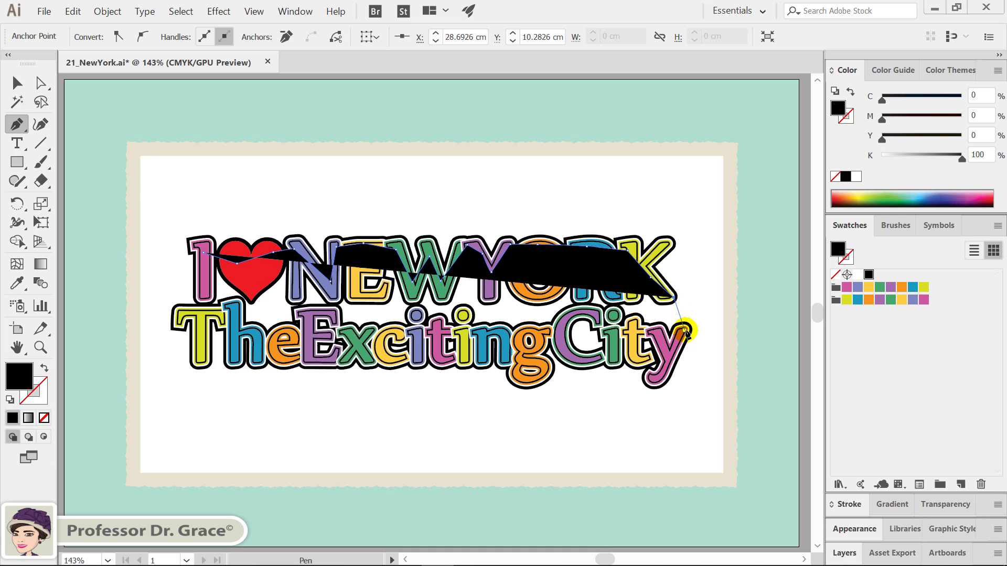
# - Extend the backing path down to the y of City and back through the lower parts of City to the g of Exciting
pyautogui.click(687, 329)
pyautogui.click(669, 351)
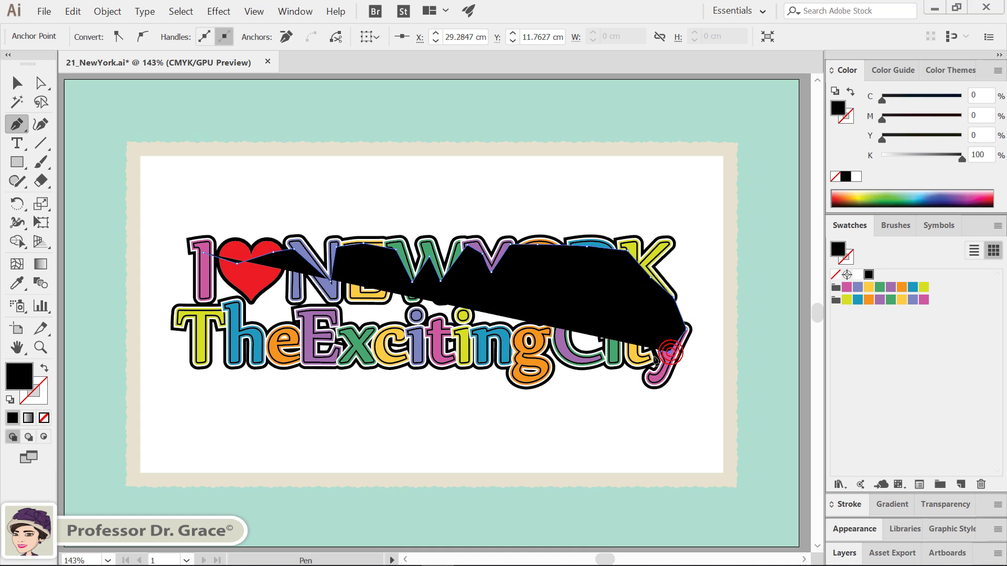
pyautogui.click(613, 352)
pyautogui.click(590, 362)
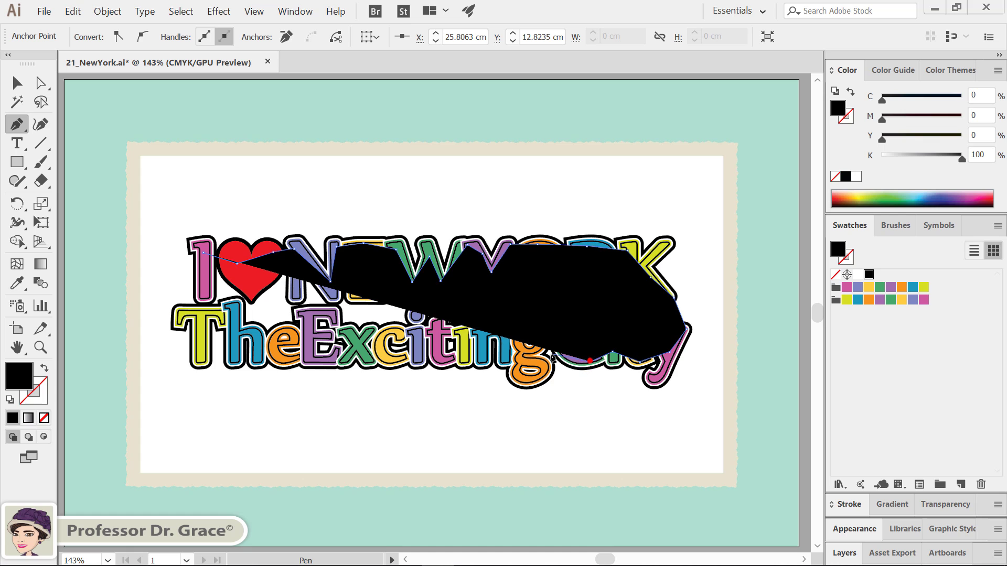
pyautogui.click(543, 333)
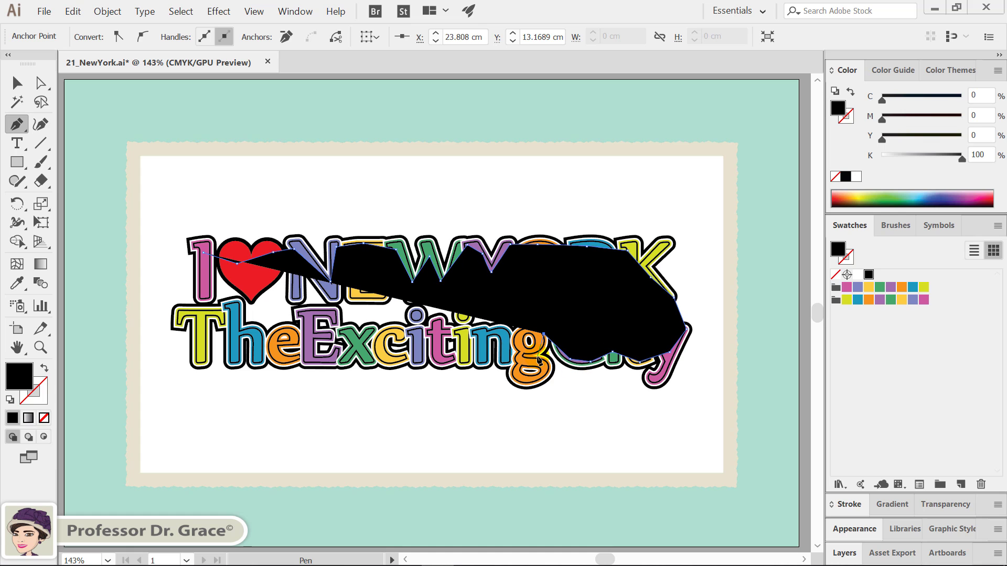
pyautogui.click(532, 357)
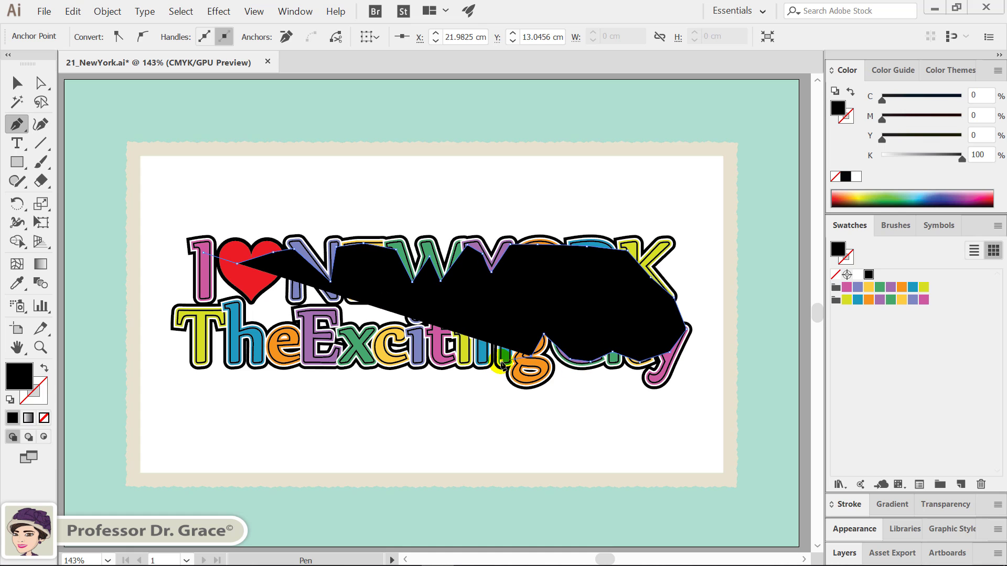
# - Run the backing path along the lower edge of Exciting and The, then up through the T to close it at the I
pyautogui.click(441, 360)
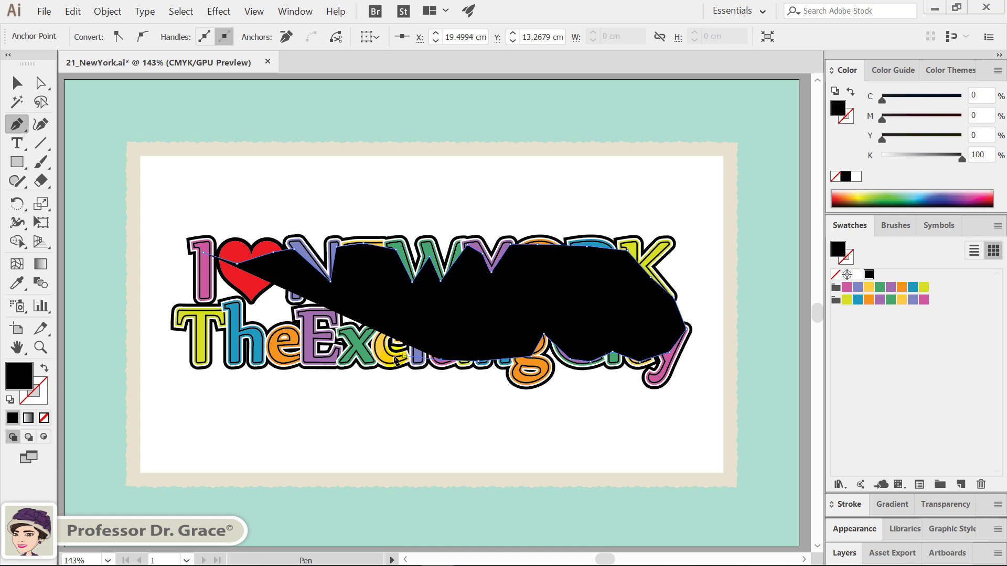
pyautogui.click(387, 357)
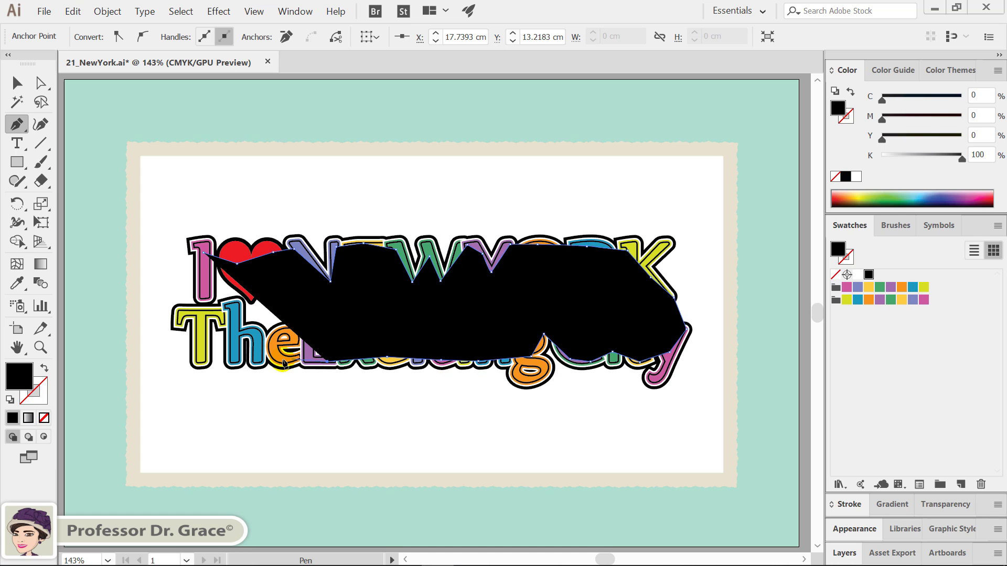
pyautogui.click(234, 363)
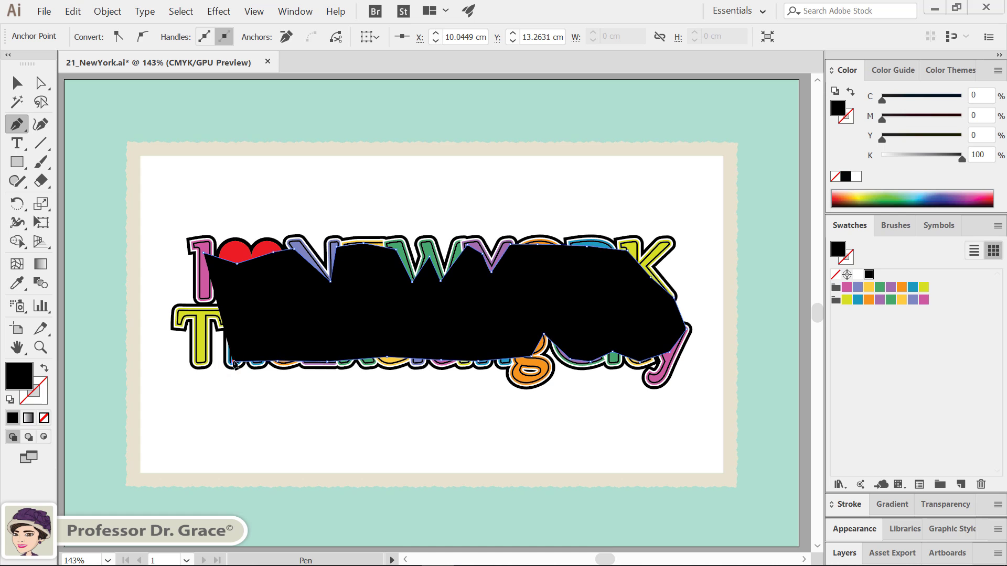
pyautogui.click(202, 362)
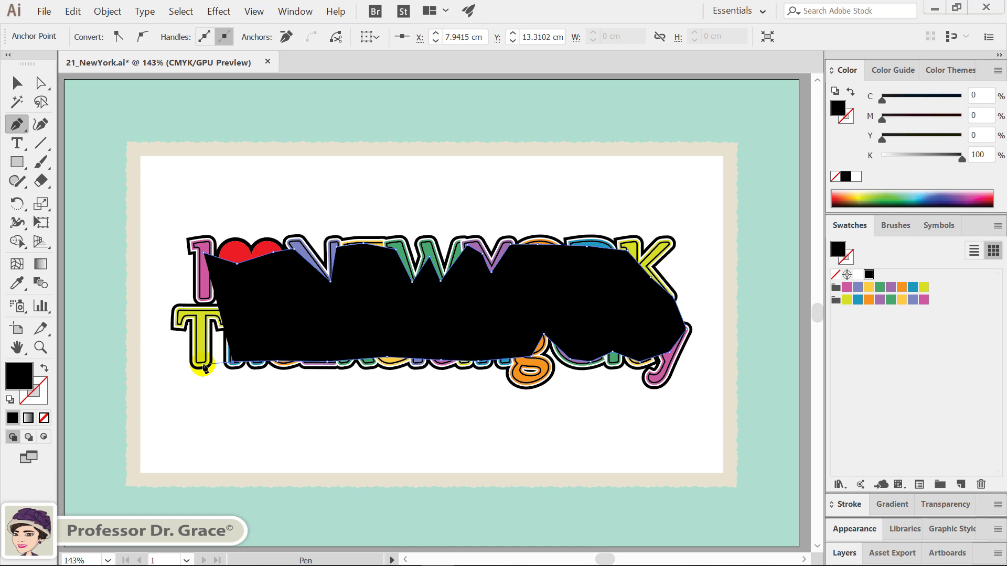
pyautogui.click(203, 362)
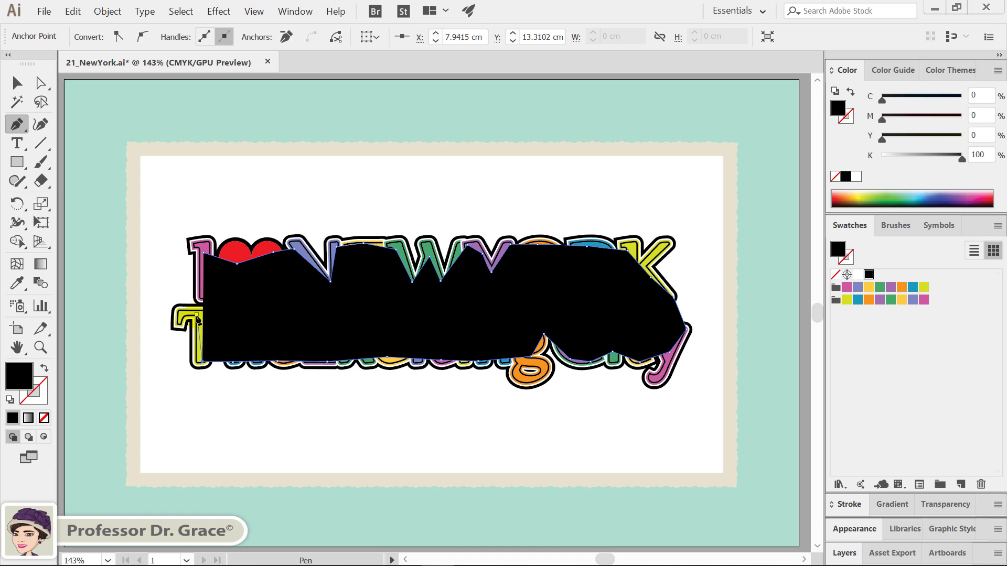
pyautogui.click(197, 315)
pyautogui.click(202, 292)
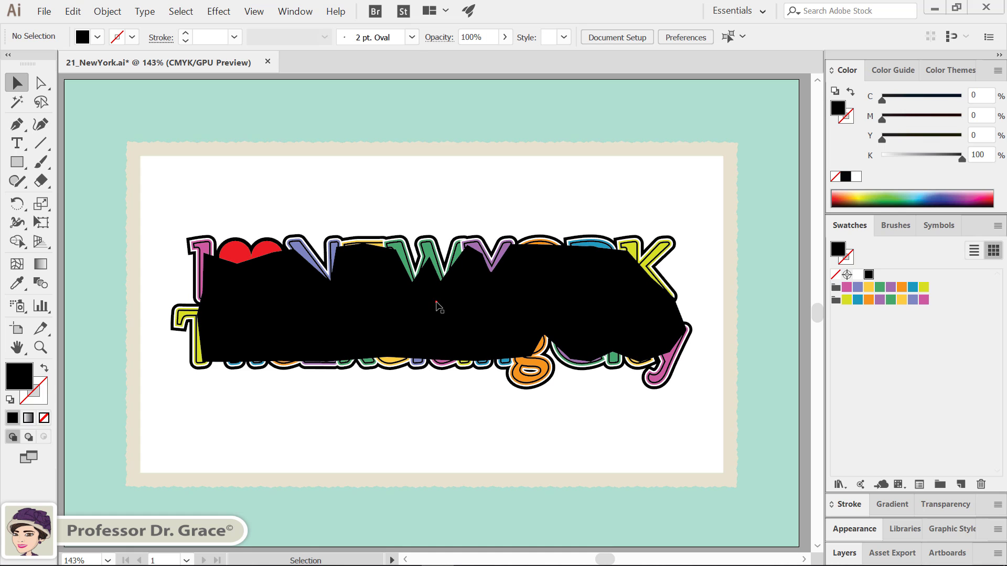
# - Select the black backing shape, send it to the back behind all the lettering, and deselect it
pyautogui.click(436, 306)
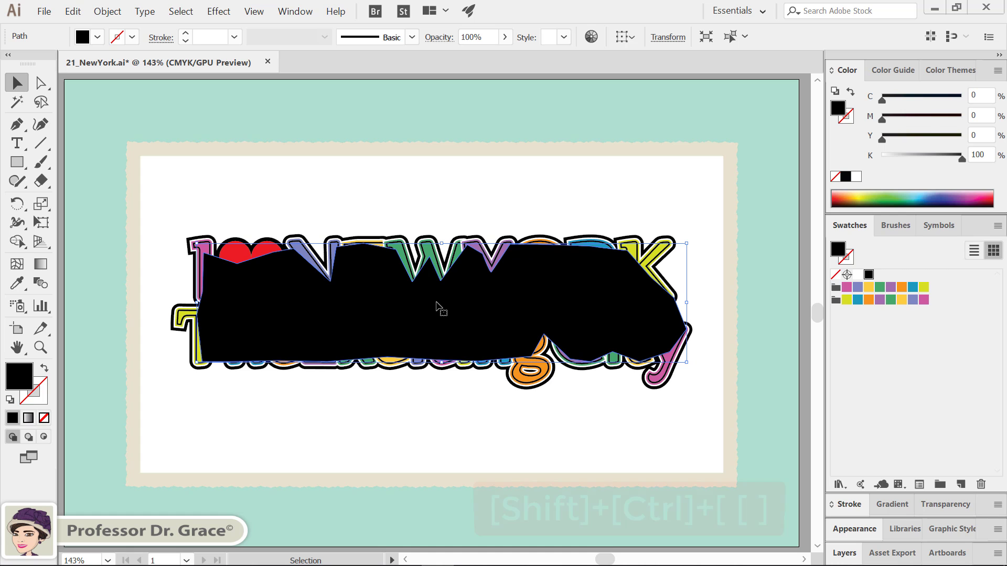
pyautogui.hotkey('shift', 'ctrl', '[')
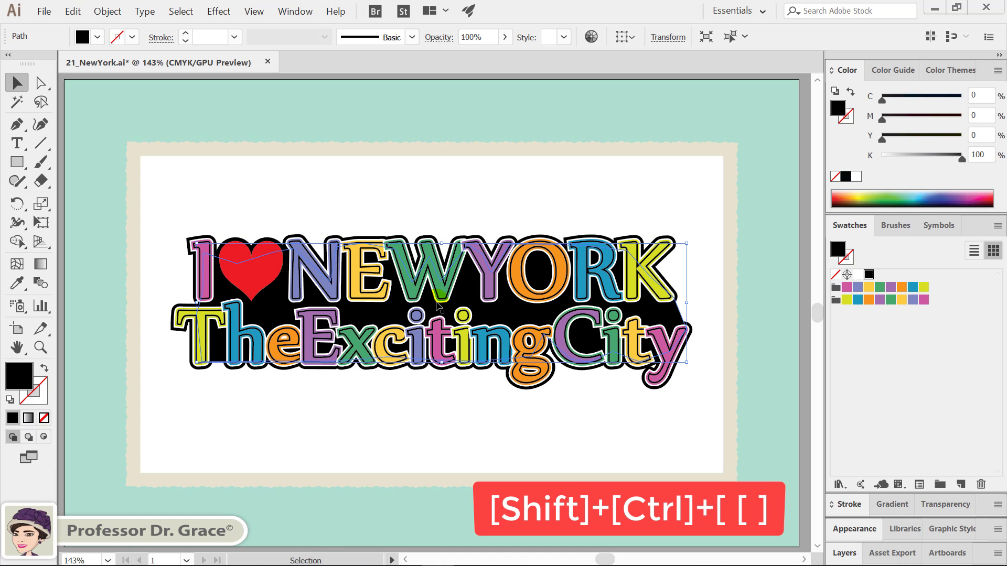
pyautogui.click(412, 408)
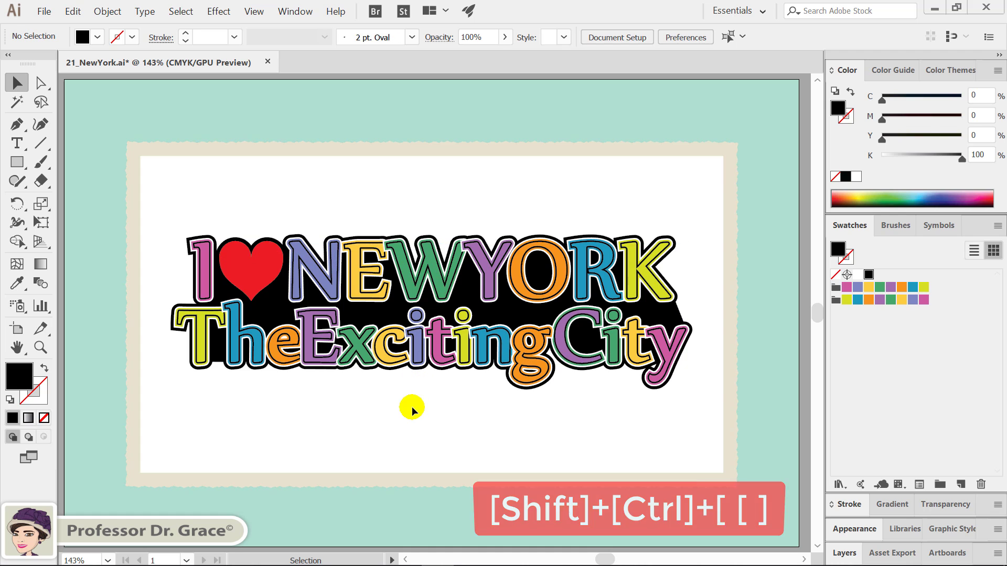